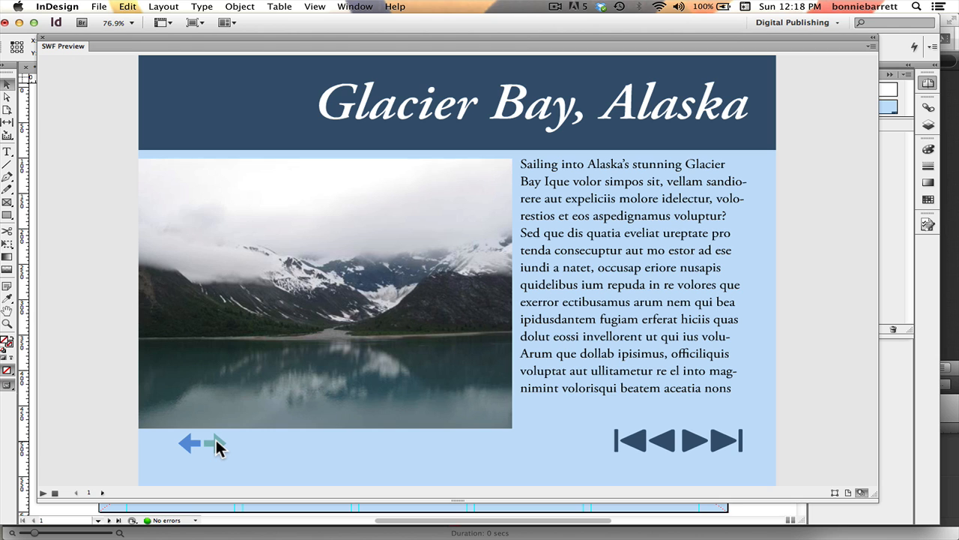
Test the Glacier Bay slideshow in the SWF preview by stepping through its photos forward and backward
click(216, 443)
click(216, 445)
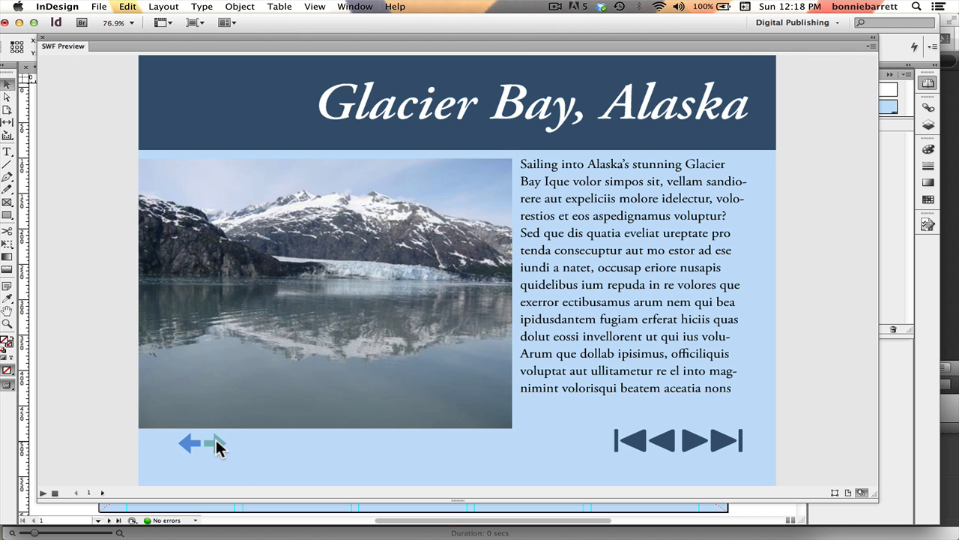
click(217, 445)
click(216, 444)
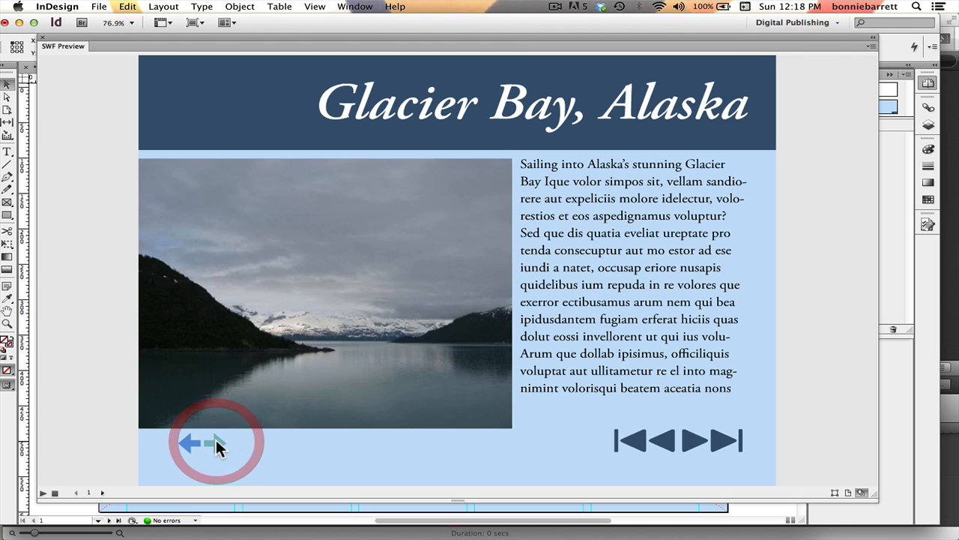
click(189, 446)
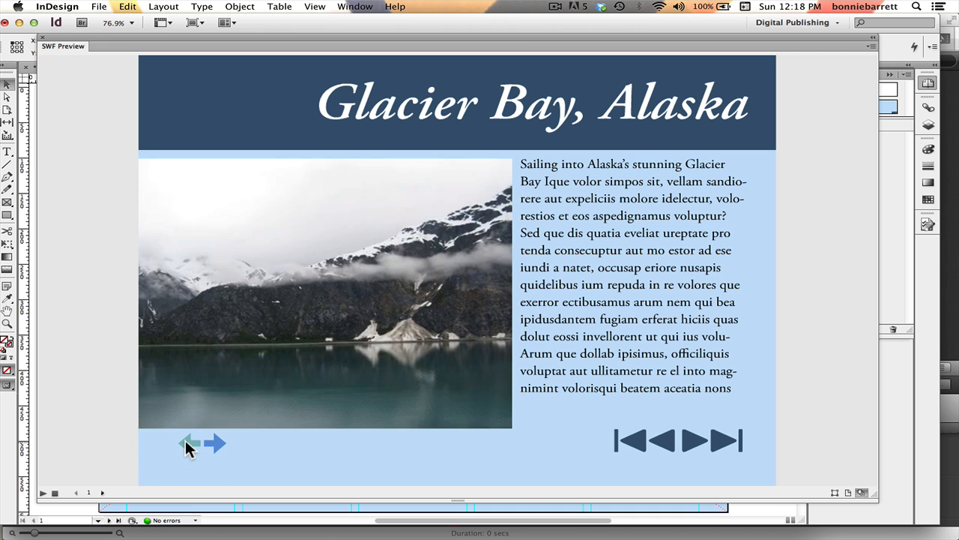
click(186, 445)
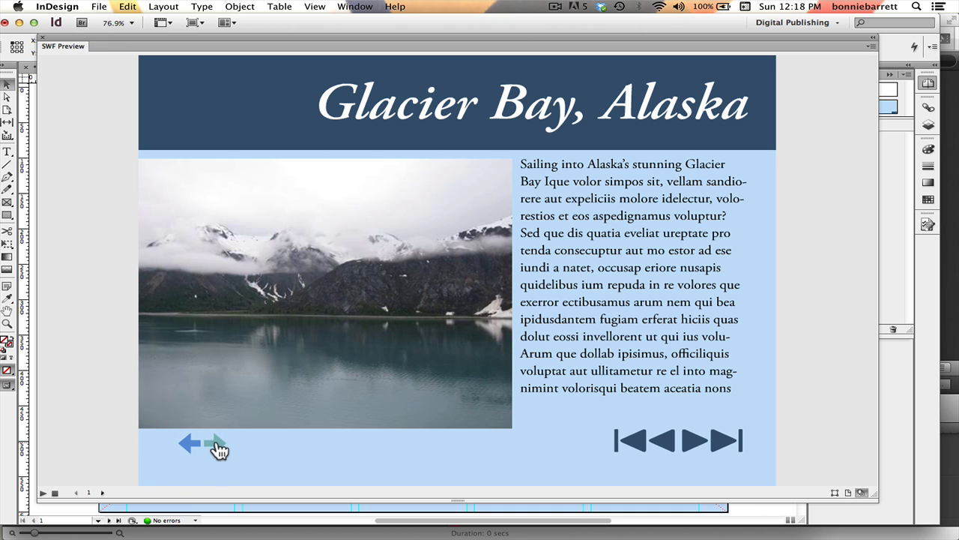
click(216, 445)
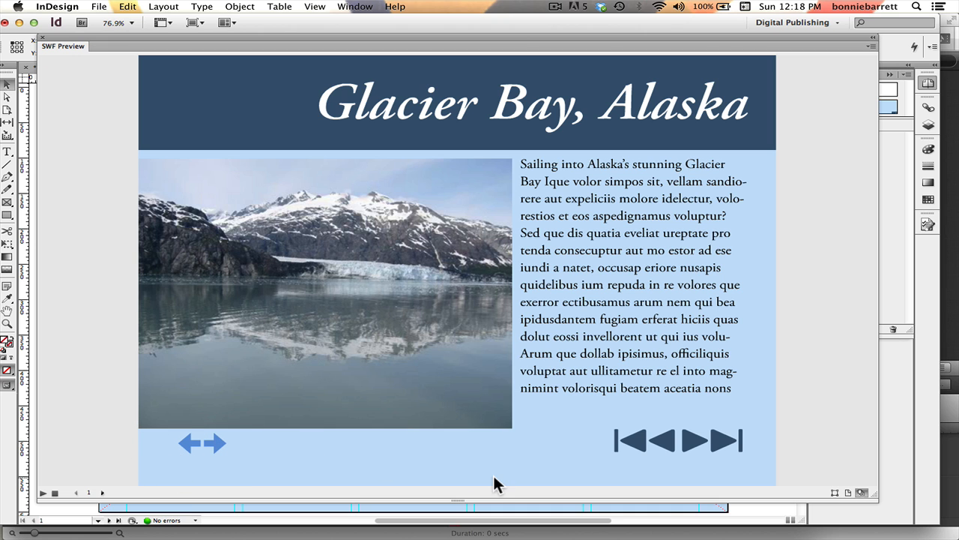
Preview the Alaska Rail Travel page and test its steam train, diesel train and Lake Bennett image buttons
click(691, 444)
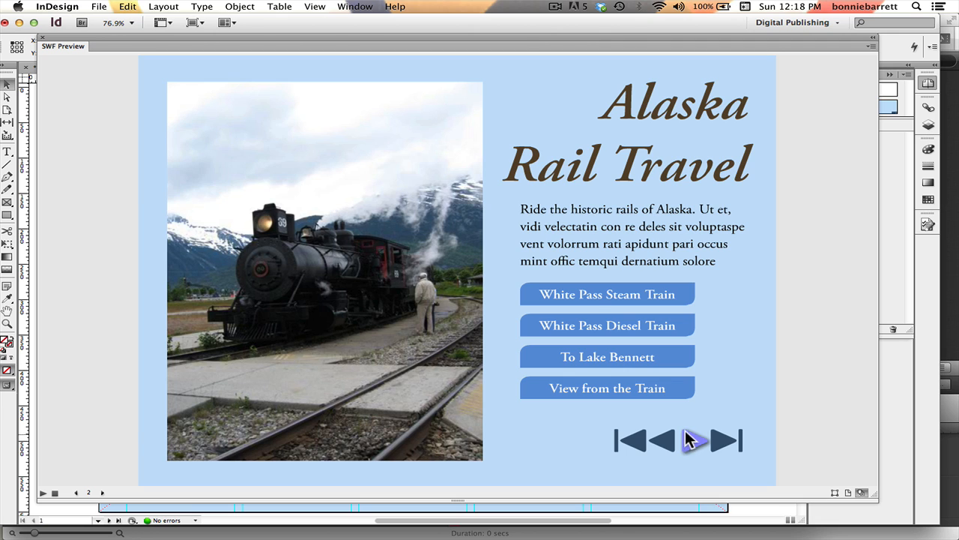
click(592, 289)
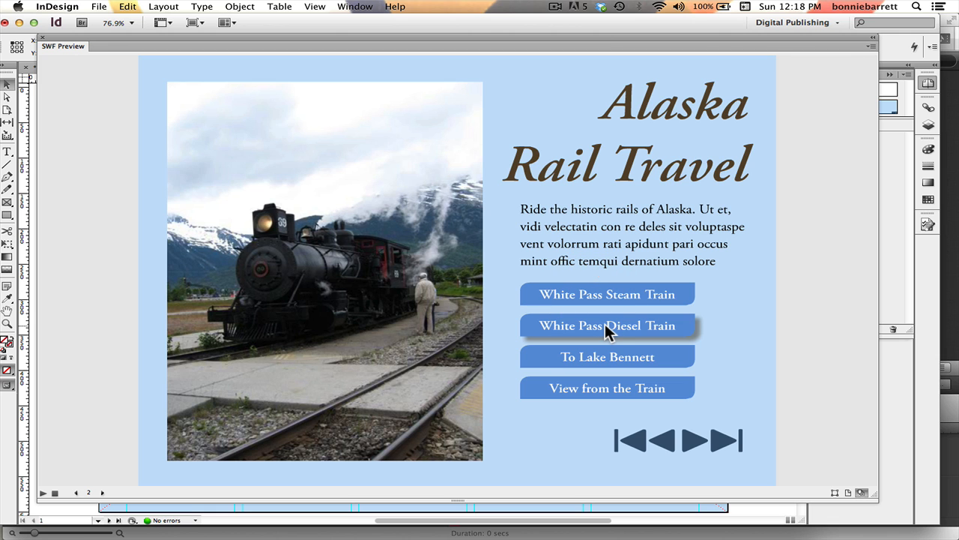
click(604, 323)
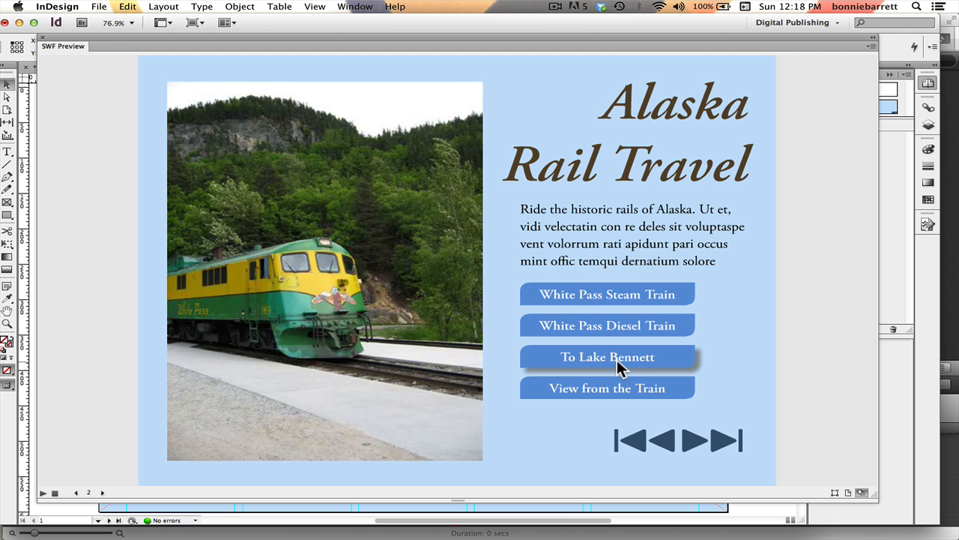
click(617, 358)
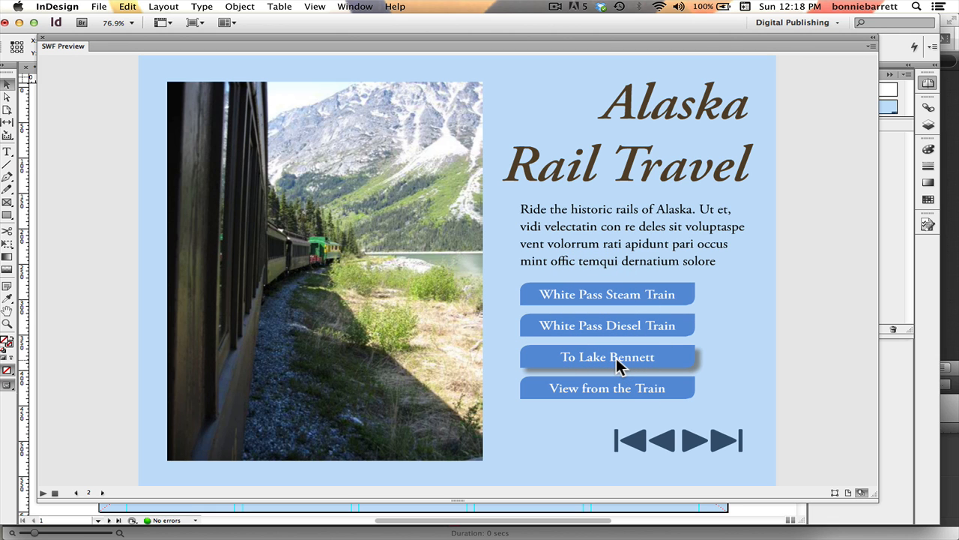
click(631, 439)
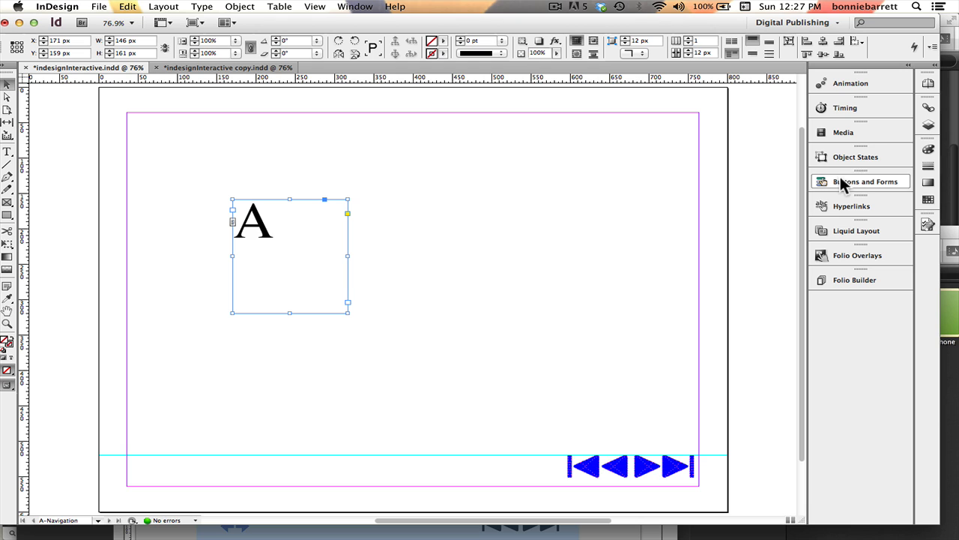
Delete the text frame containing the letter A from the Guides layer of the A-Navigation master page
click(927, 126)
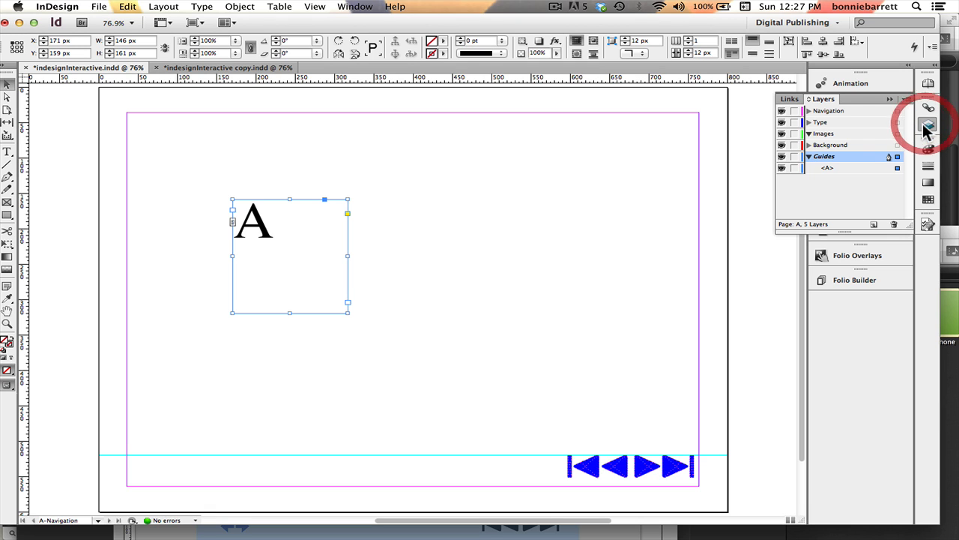
click(98, 520)
click(86, 513)
click(267, 224)
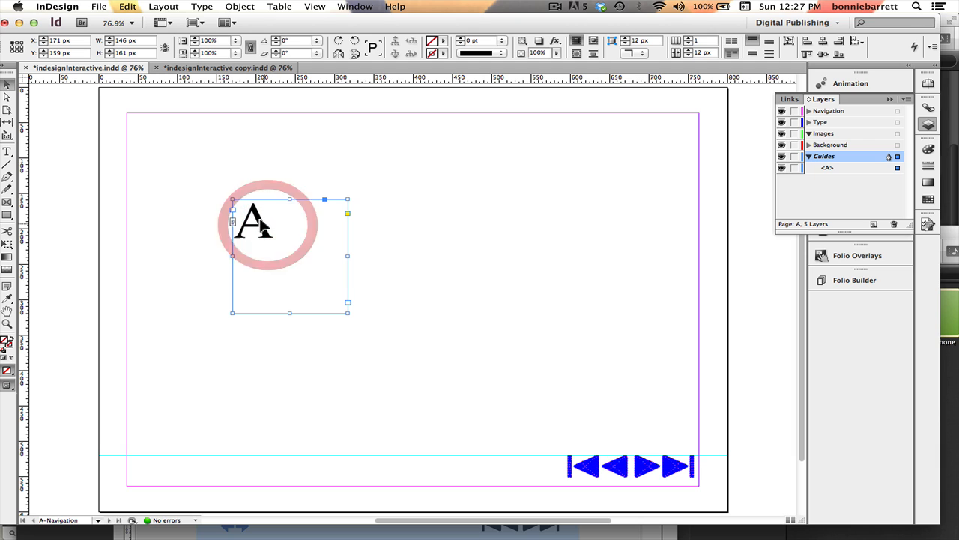
key(BackSpace)
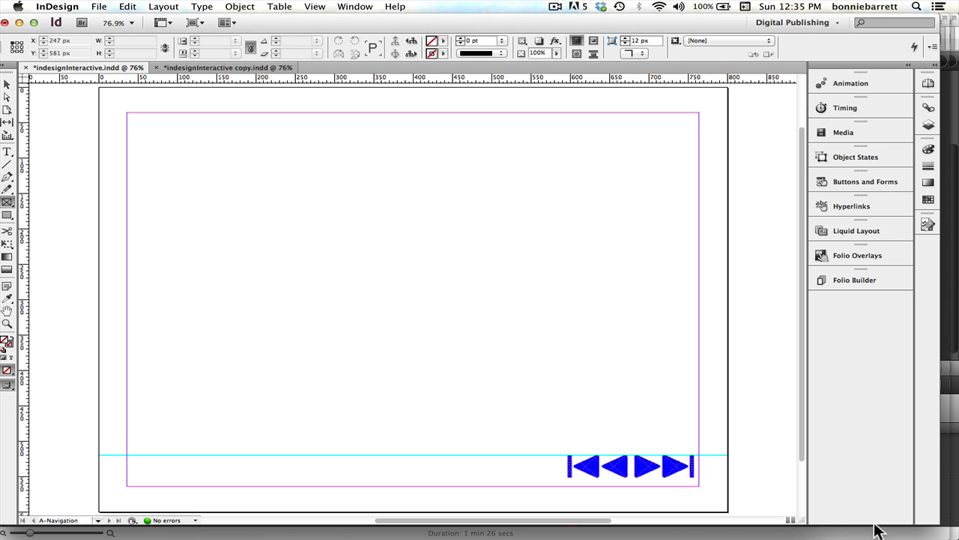
Start creating guides on the Guides layer, fitted to the margins, with 5 rows and a 10 px row gutter
click(929, 126)
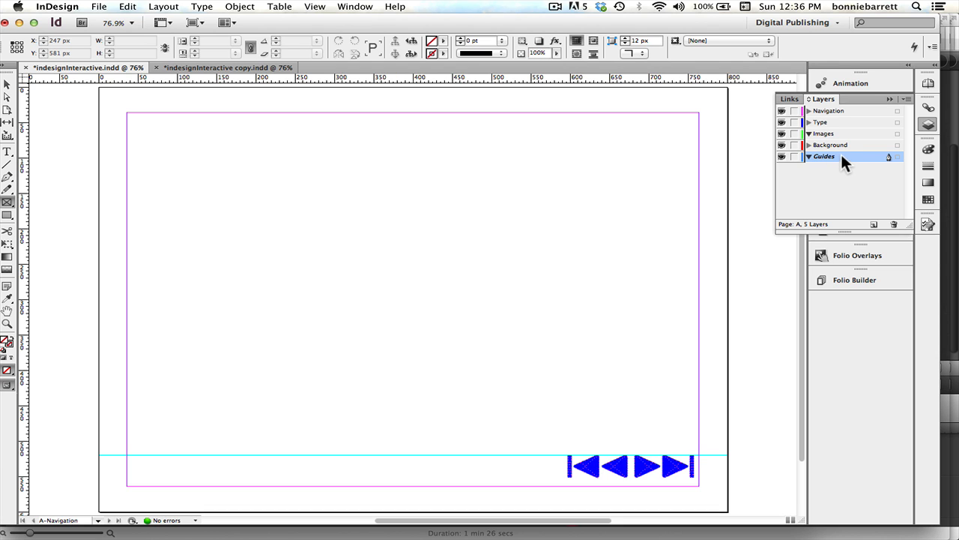
click(164, 7)
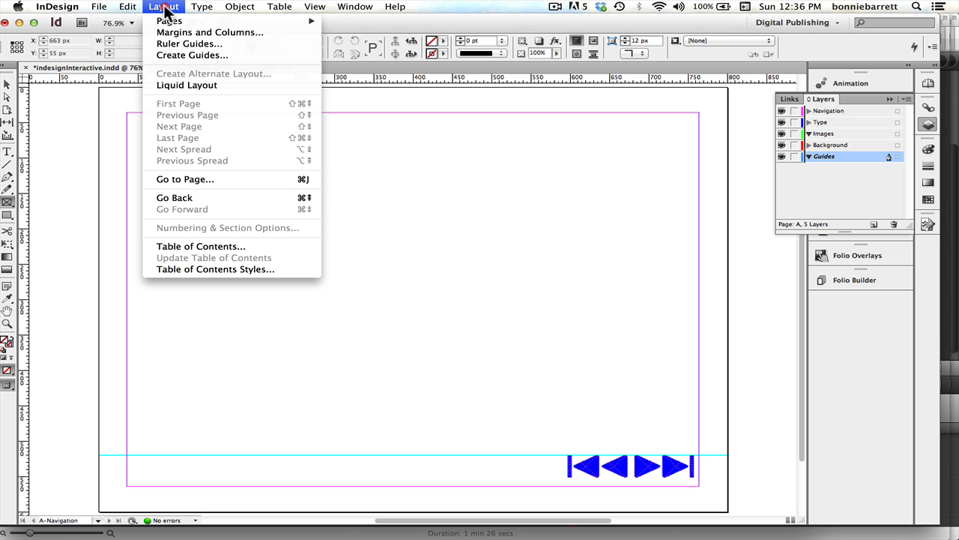
click(173, 55)
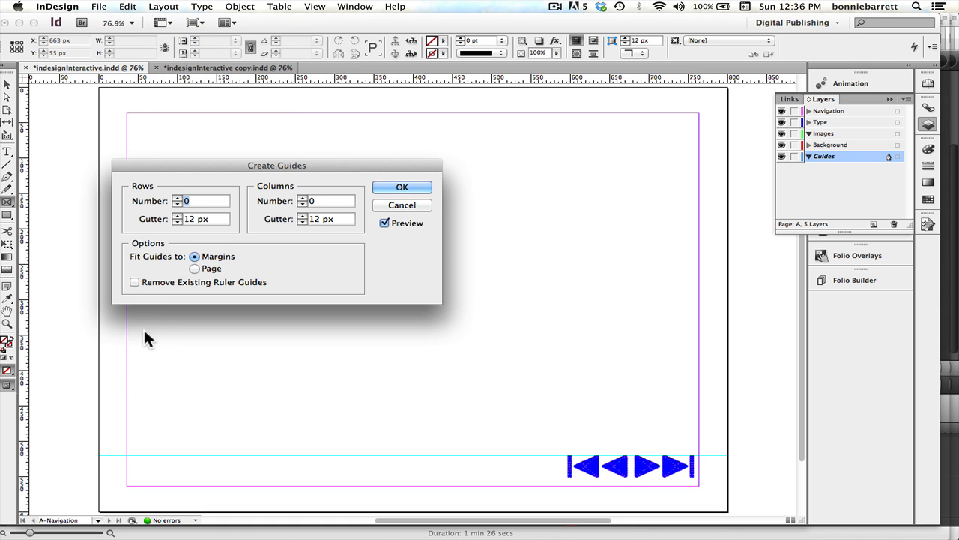
text(3)
click(177, 193)
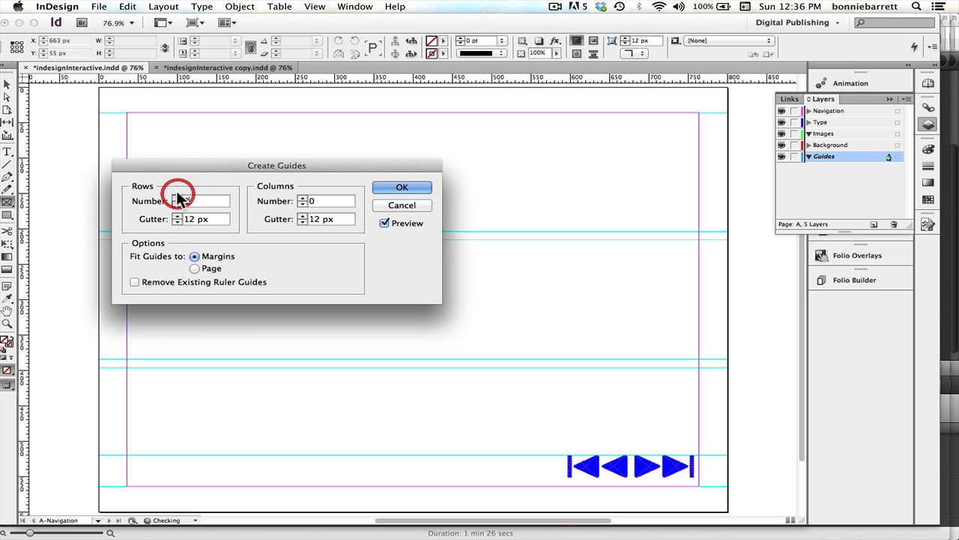
click(175, 193)
click(175, 196)
click(176, 197)
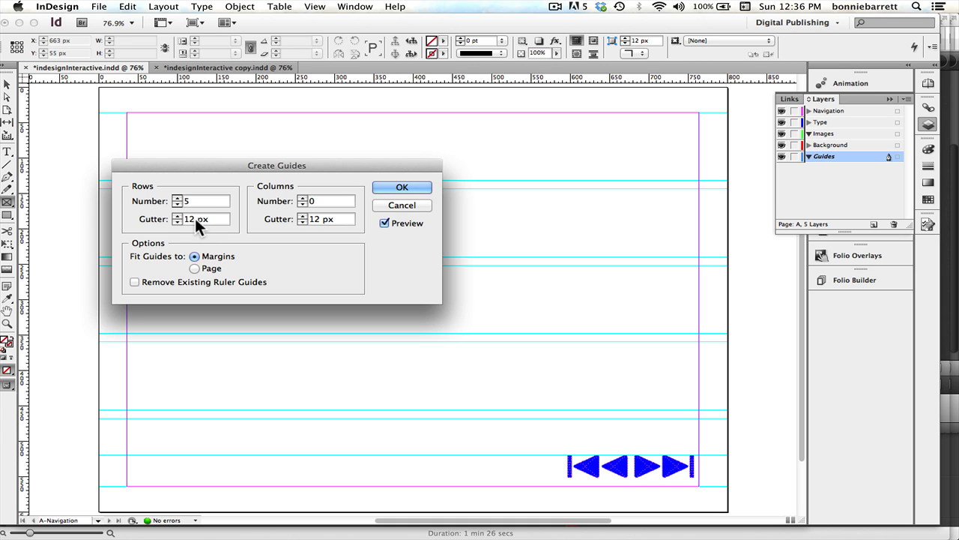
double_click(194, 217)
text(10)
Set the guides to 5 columns with a 10 px column gutter and create the grid
click(302, 198)
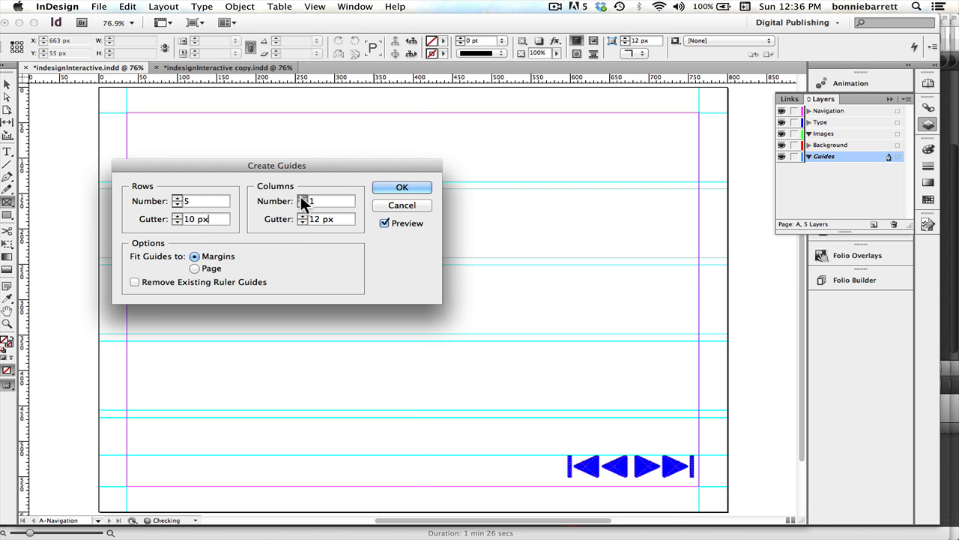
click(302, 198)
click(302, 198)
click(302, 198)
click(302, 198)
click(318, 219)
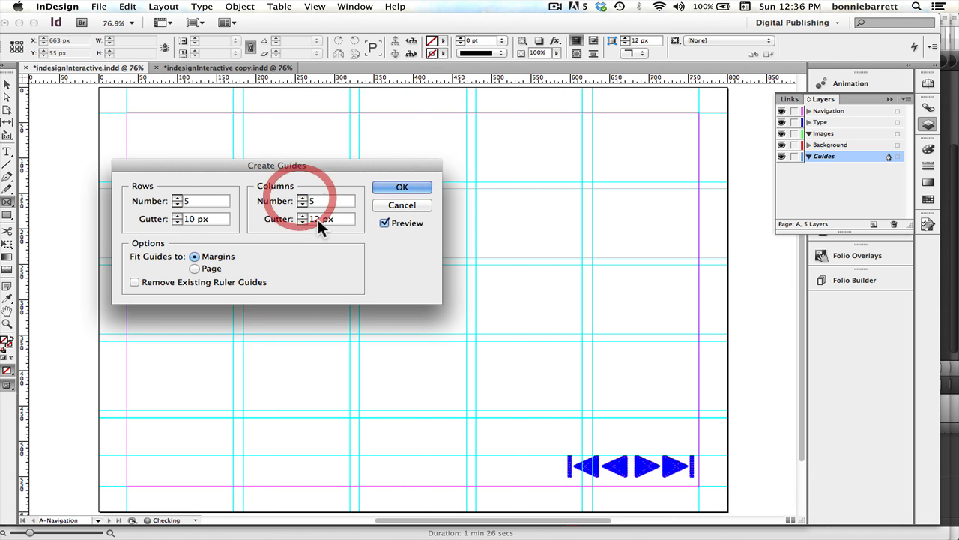
drag(317, 220, 314, 218)
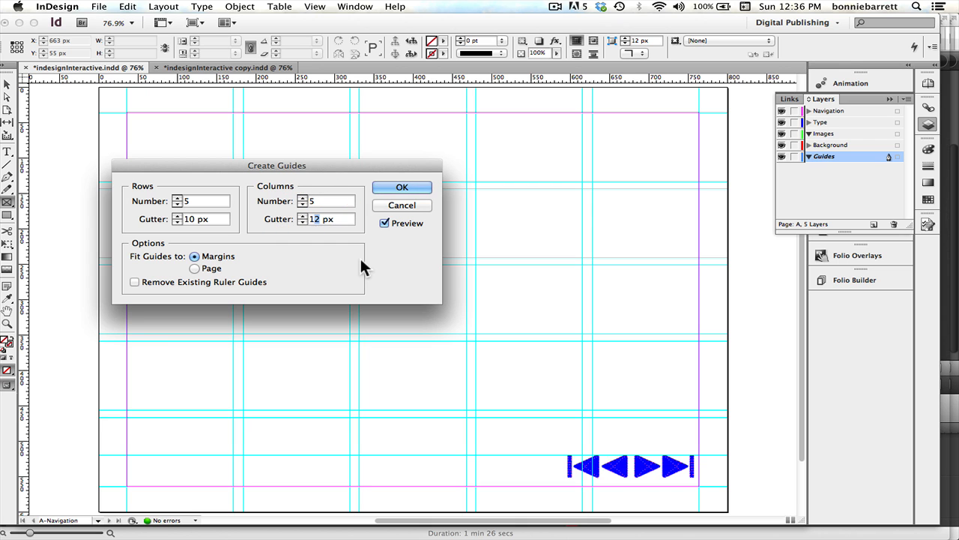
text(0)
click(392, 184)
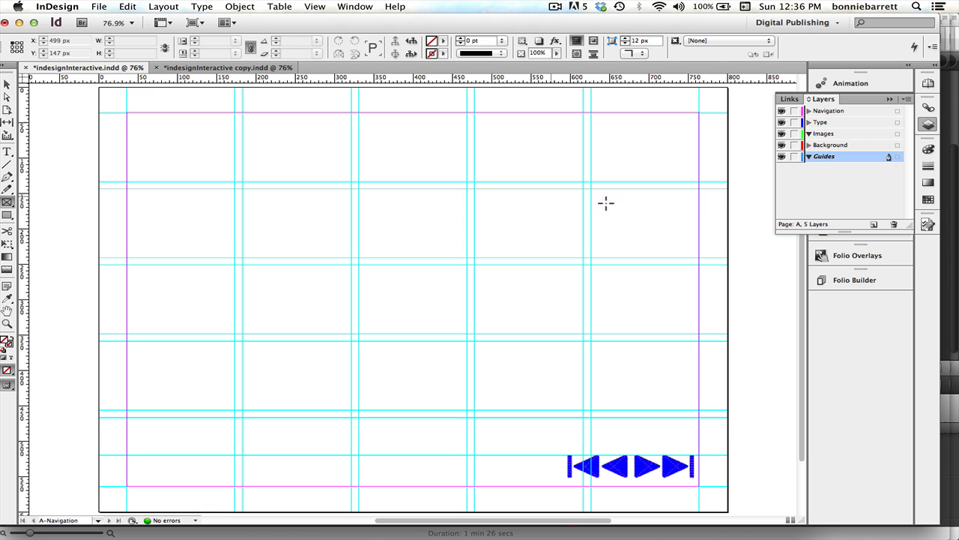
Lock the Guides layer and check the finished layout's grid in indesignInteractive copy.indd before returning to indesignInteractive.indd
click(794, 156)
click(169, 68)
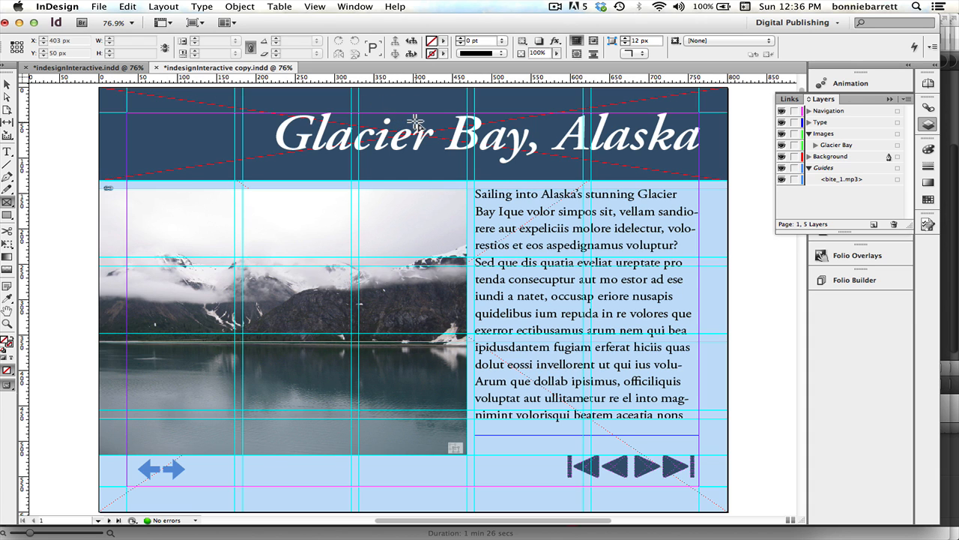
click(129, 69)
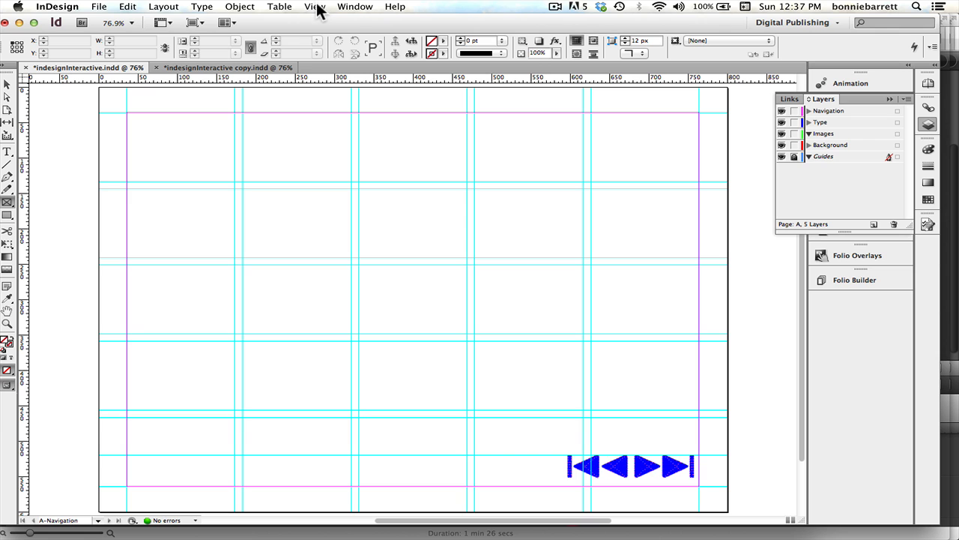
Add the alaska2 color theme from Kuler's "alaska" search results to the document swatches, review the swatches and close Kuler
click(354, 6)
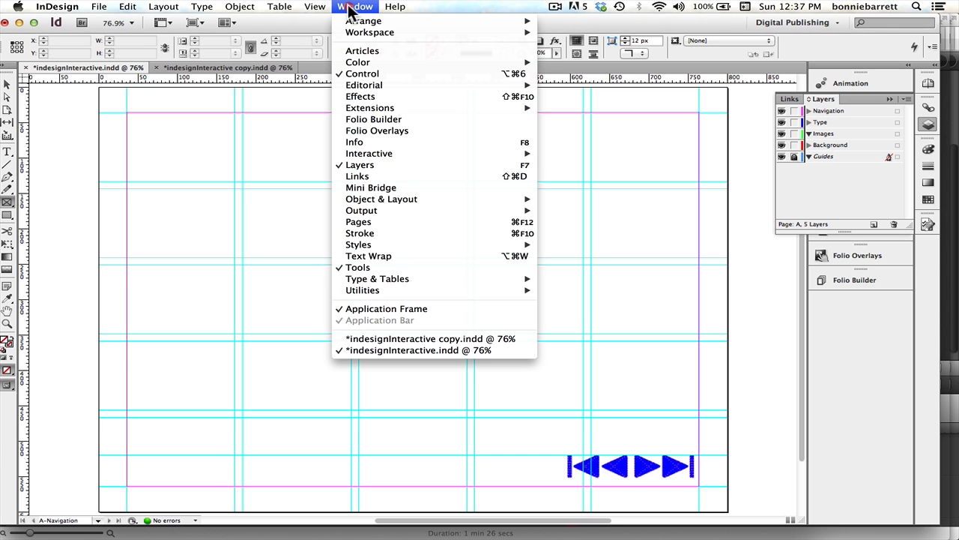
mouse_move(352, 111)
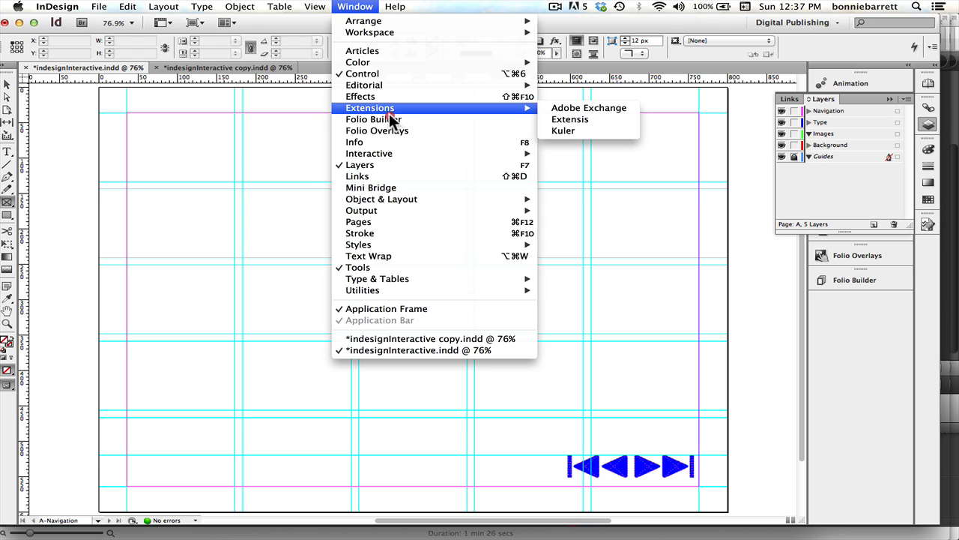
click(569, 132)
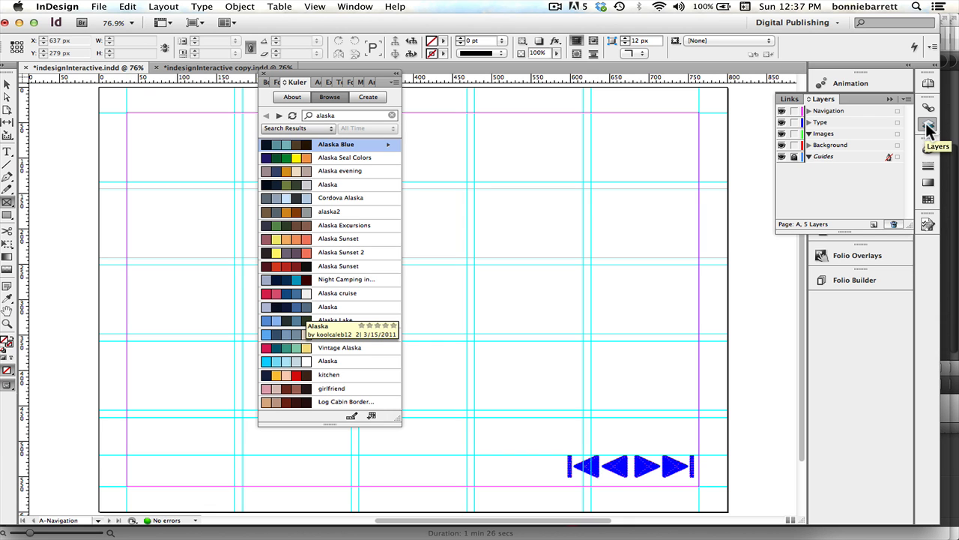
click(928, 199)
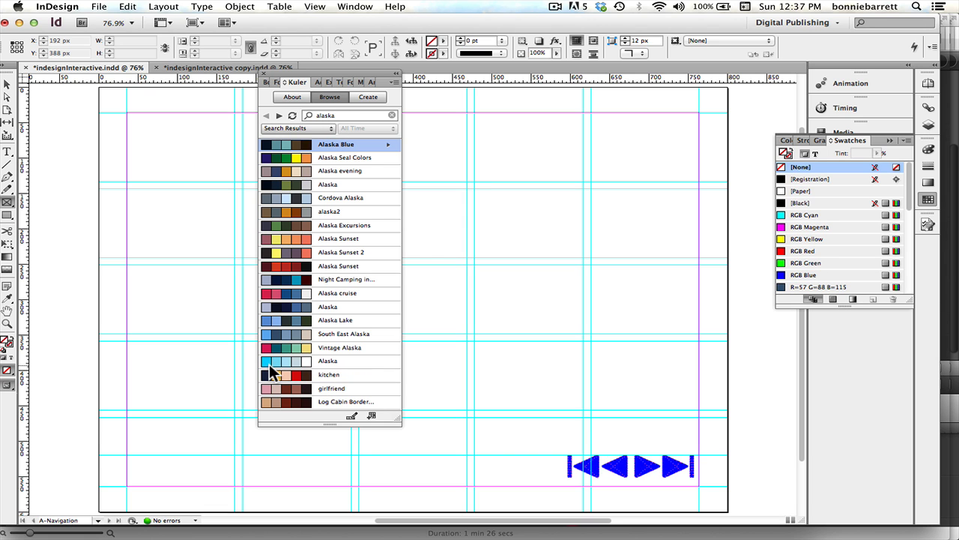
click(281, 209)
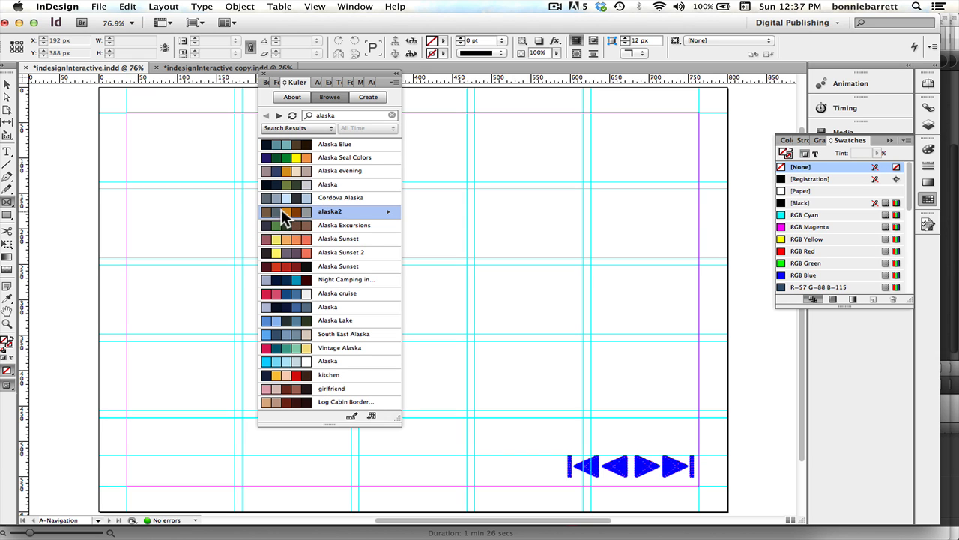
click(371, 416)
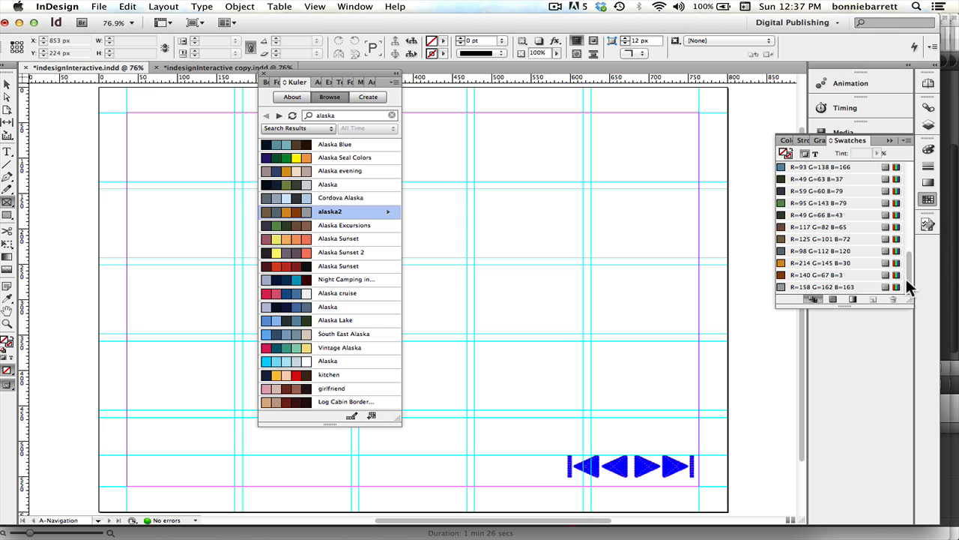
drag(907, 276, 929, 232)
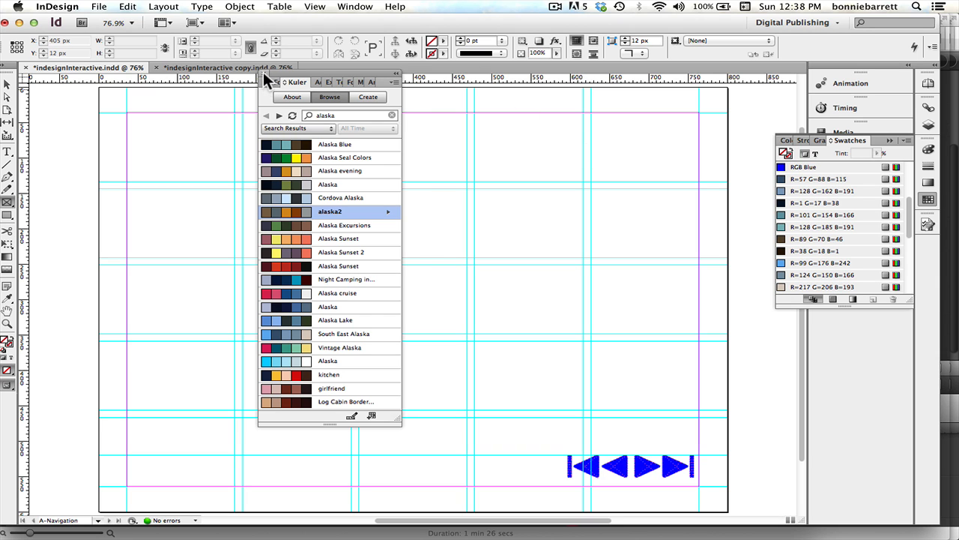
click(263, 72)
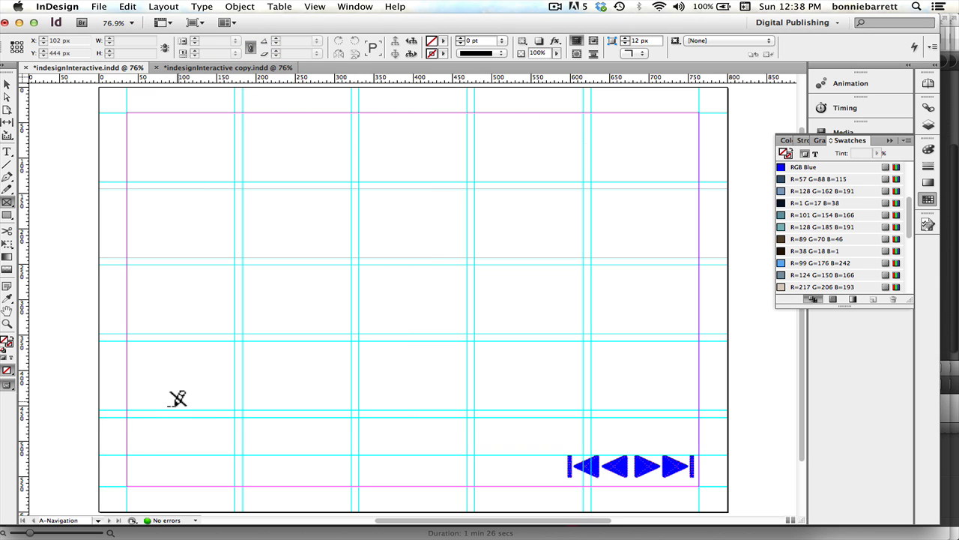
Go to page 1 and detach Swatches from its dock so it floats over the layout
click(98, 519)
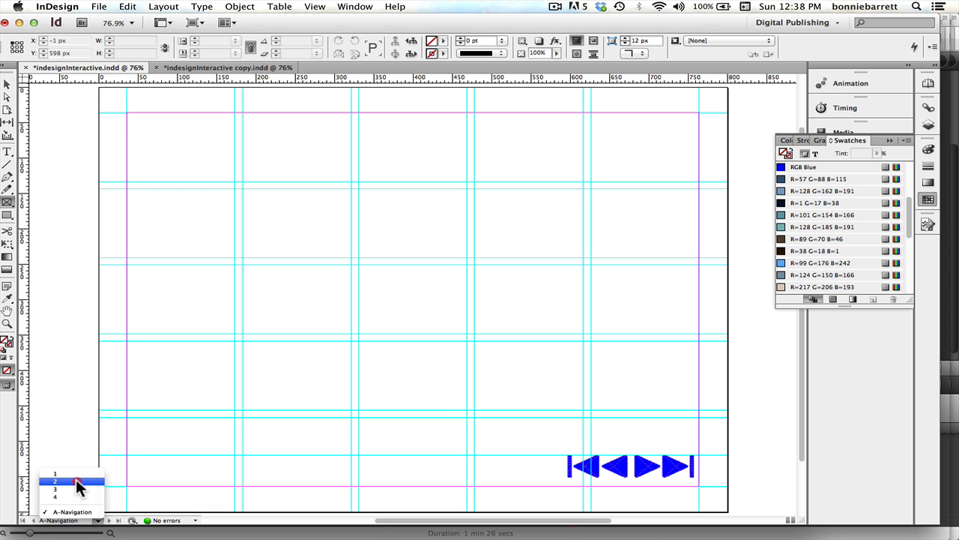
click(77, 473)
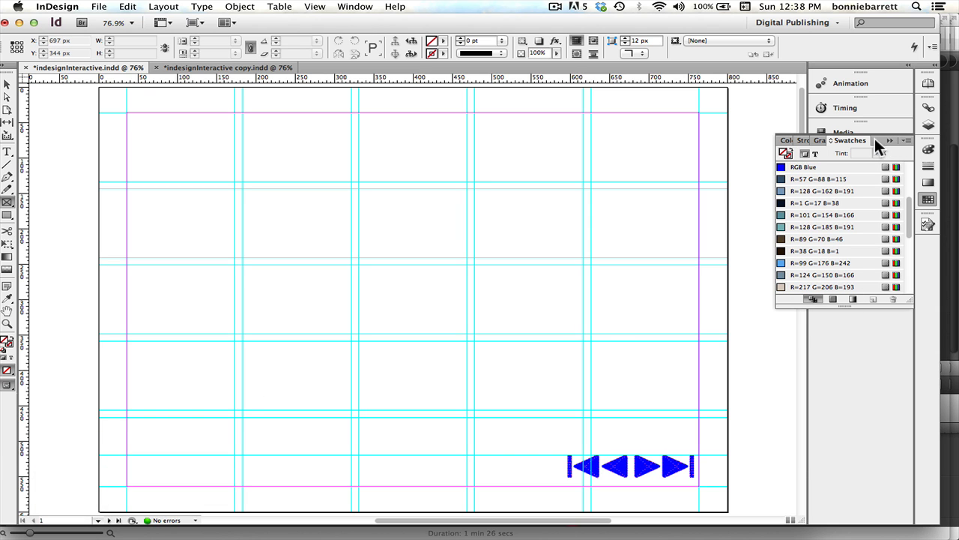
drag(859, 142, 706, 73)
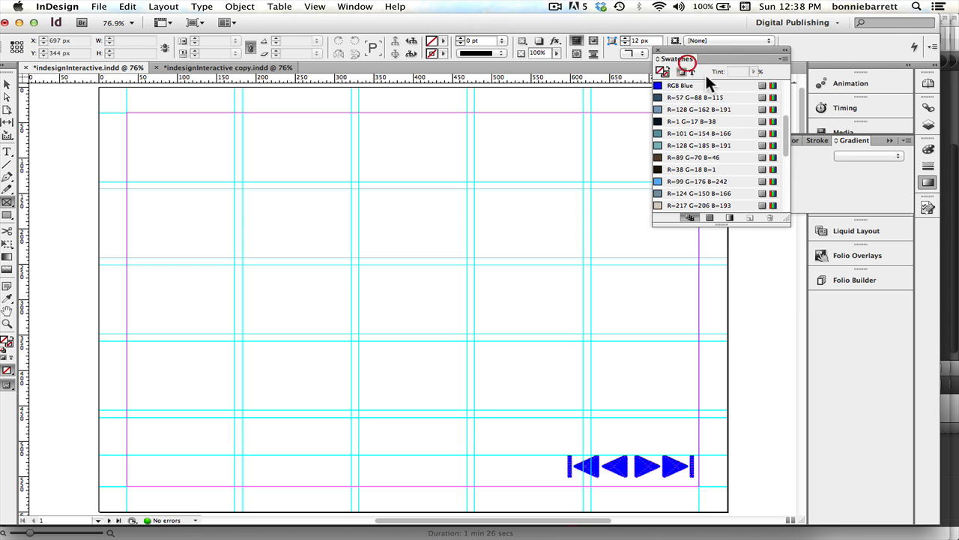
On the Background layer, draw an 800 x 600 px rectangle frame covering the whole page
click(929, 124)
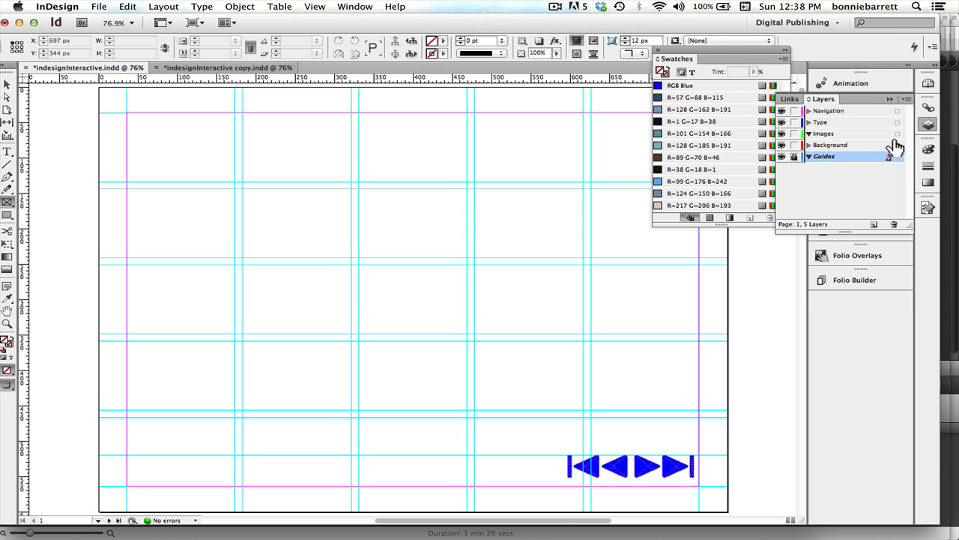
click(865, 145)
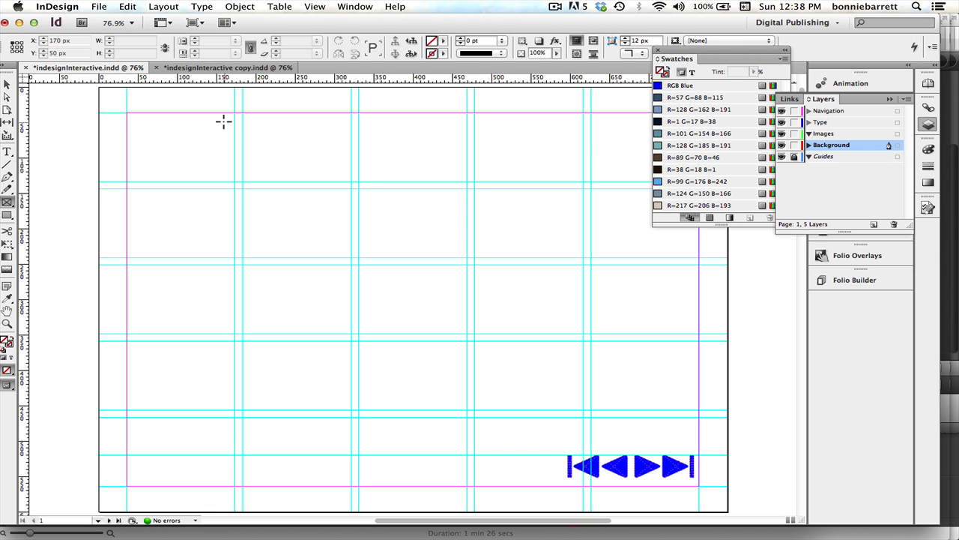
click(7, 202)
drag(101, 90, 727, 512)
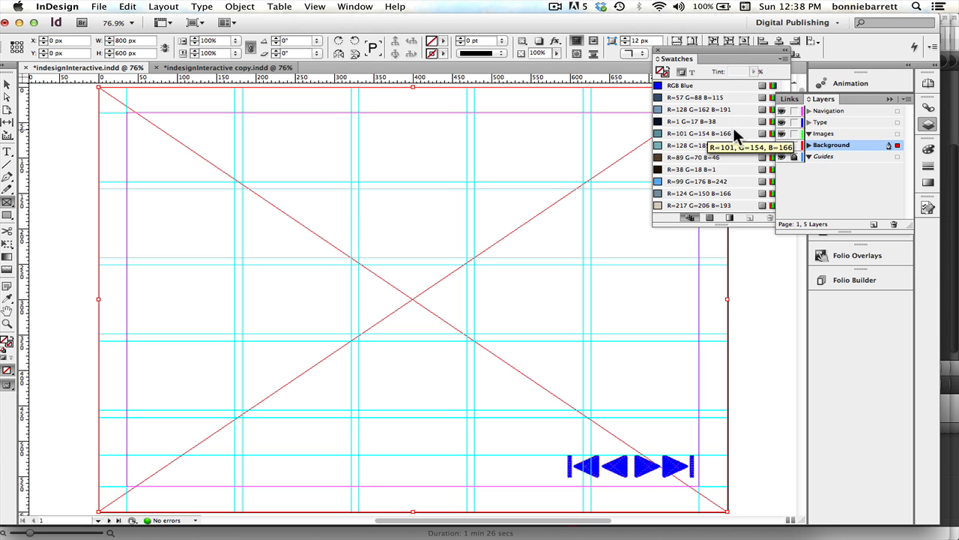
Fill the full-page frame with the R=99 G=176 B=242 swatch at a 34% tint
click(706, 182)
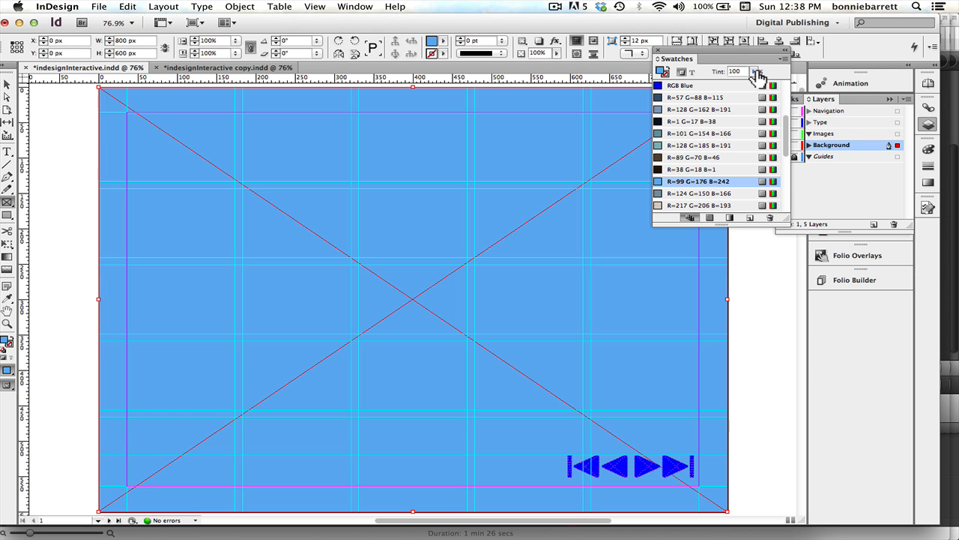
click(759, 73)
click(715, 82)
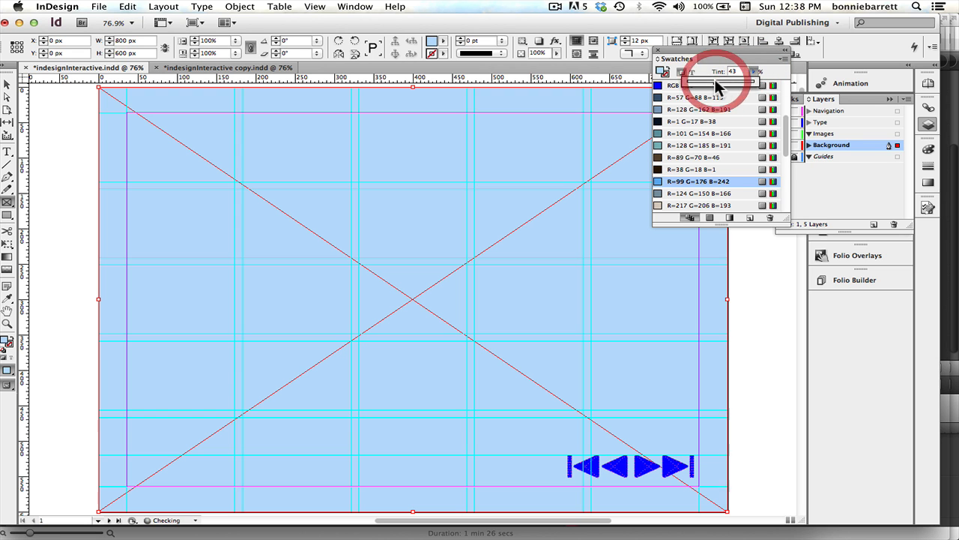
drag(715, 82, 709, 83)
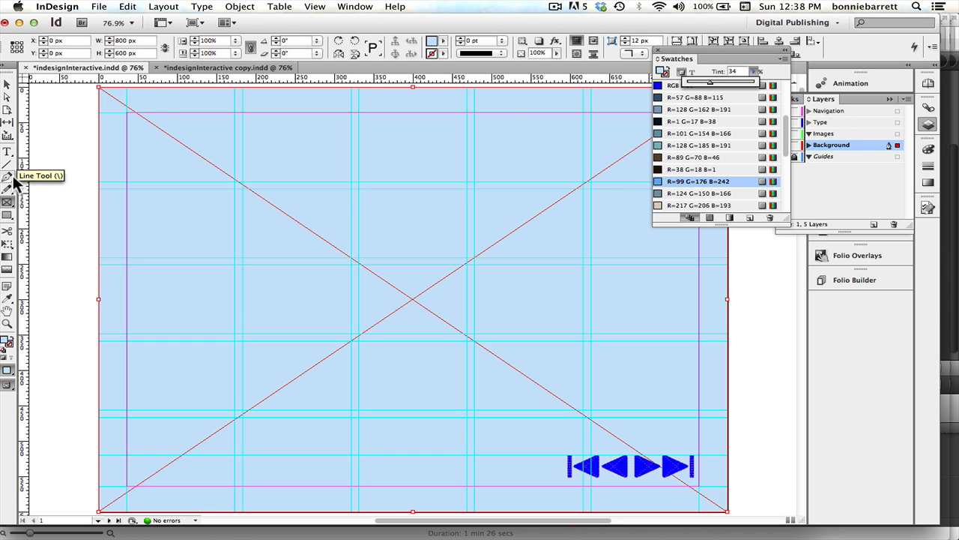
click(13, 212)
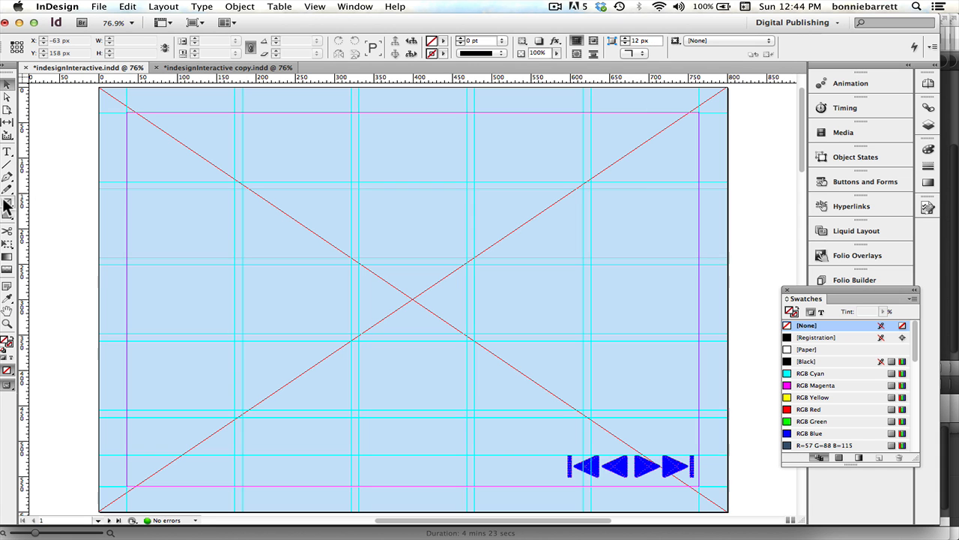
click(7, 202)
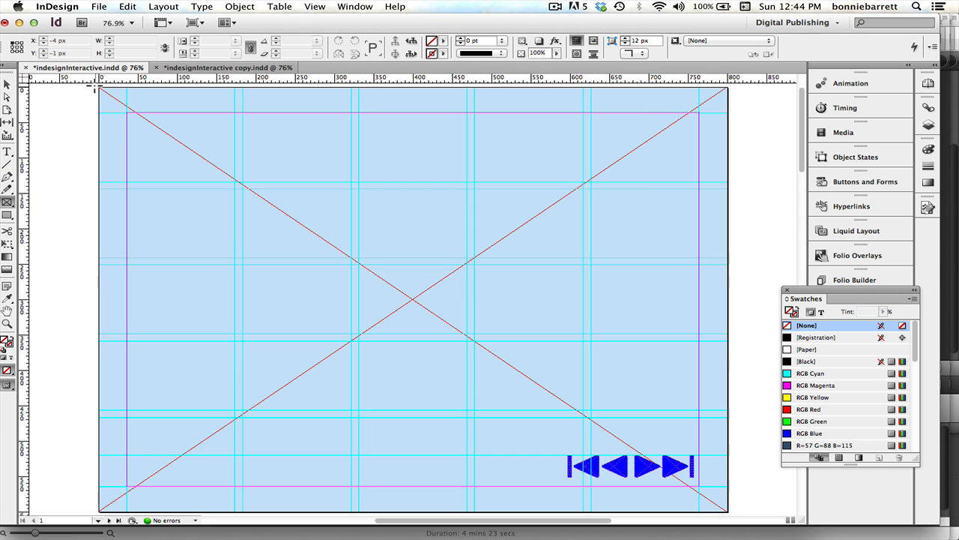
drag(99, 90, 729, 182)
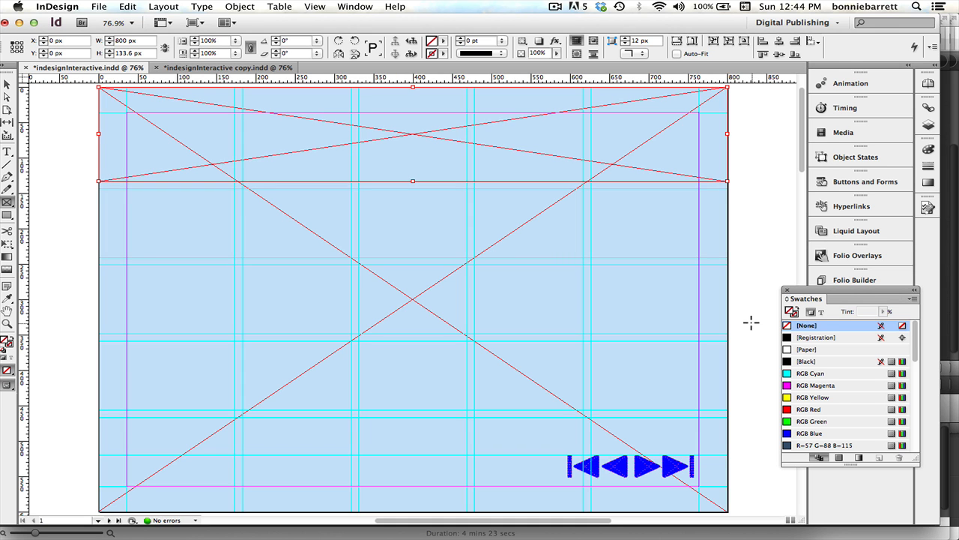
click(822, 444)
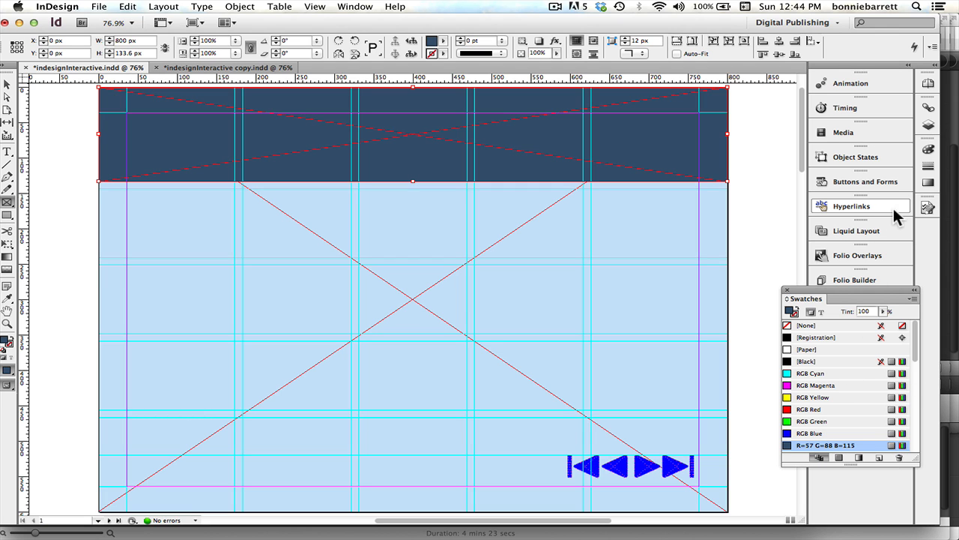
click(929, 126)
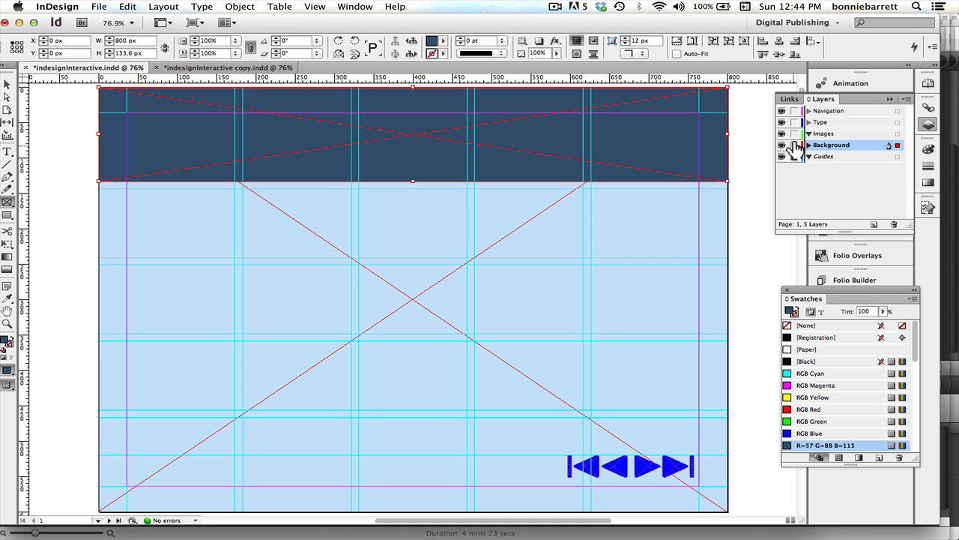
click(795, 147)
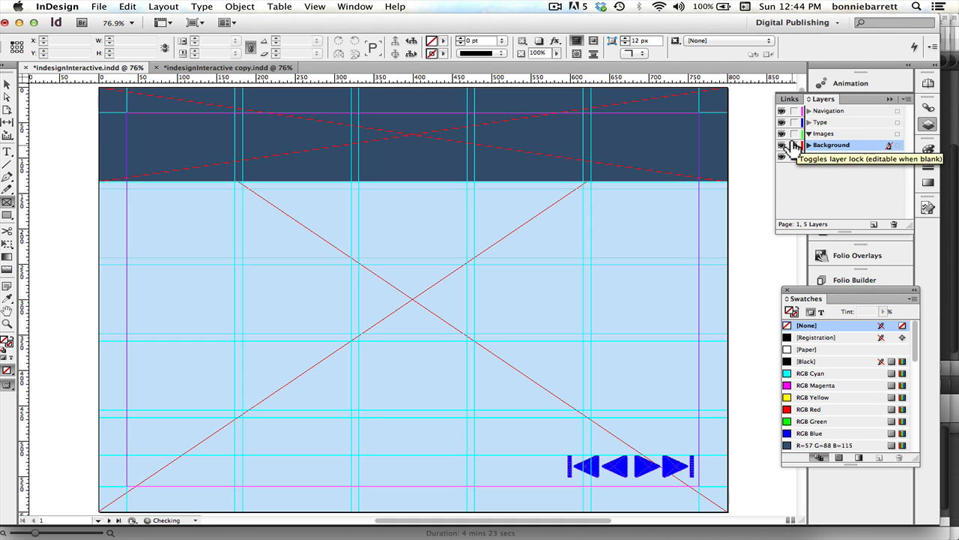
click(840, 133)
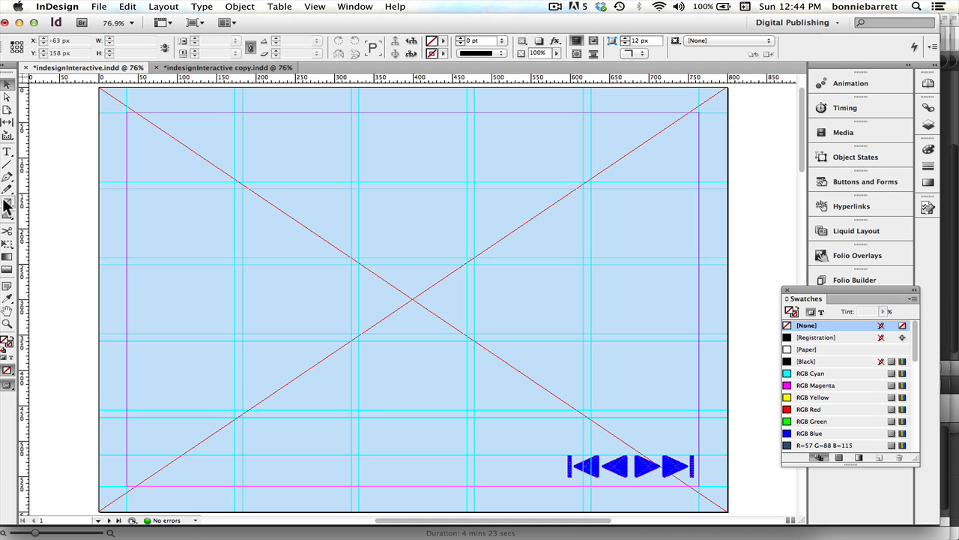
Draw an 800 x 133.6 px rectangle frame across the page top as a header and fill it with the R=57 G=88 B=115 swatch
click(6, 202)
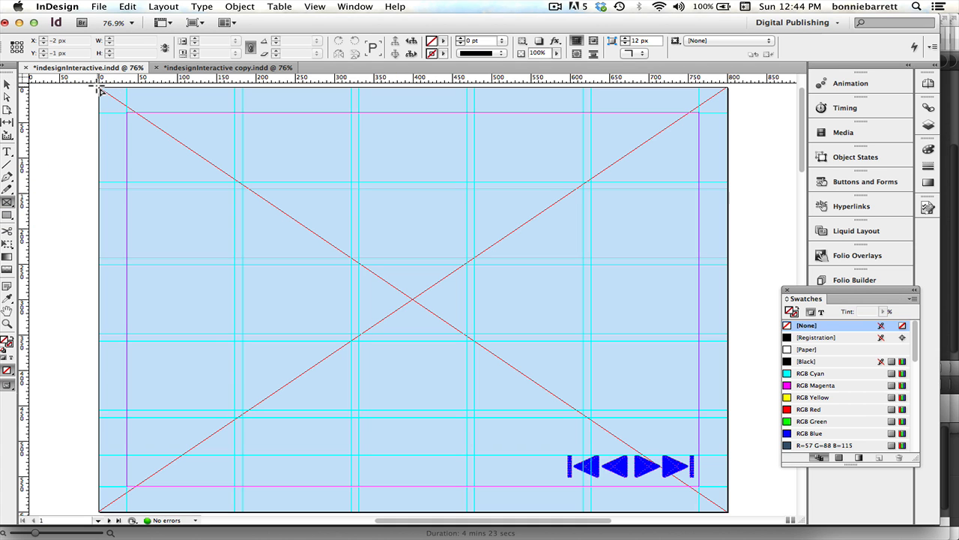
drag(100, 90, 728, 182)
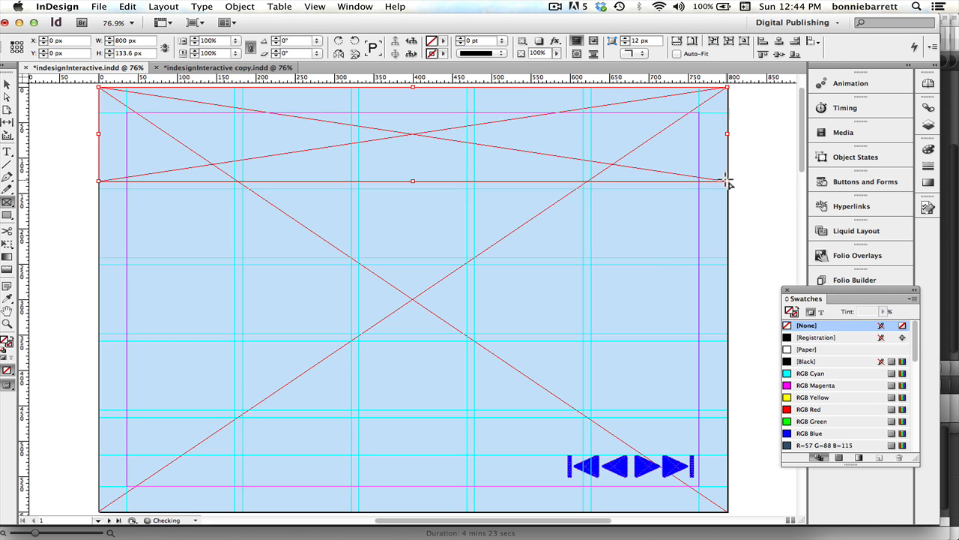
click(821, 443)
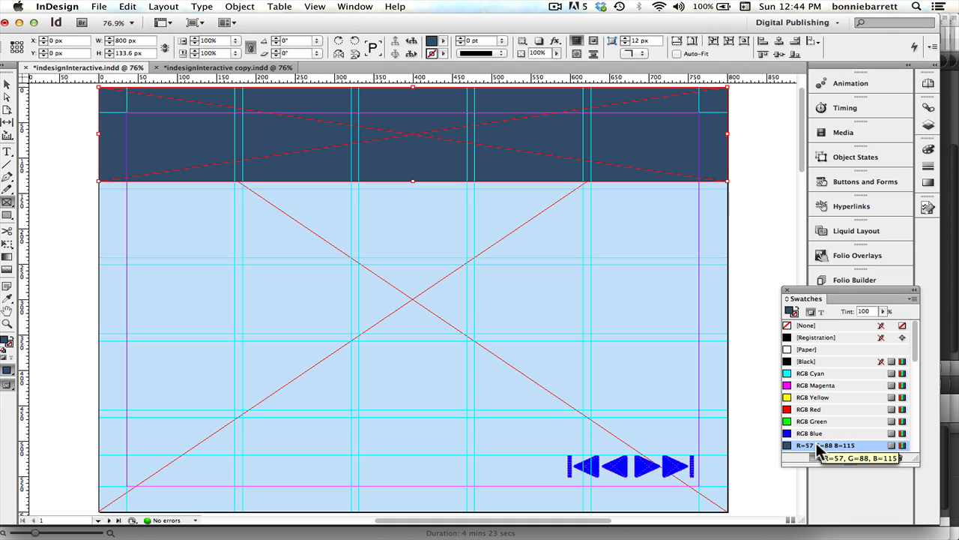
Lock the Background layer and make Images the active layer
click(928, 125)
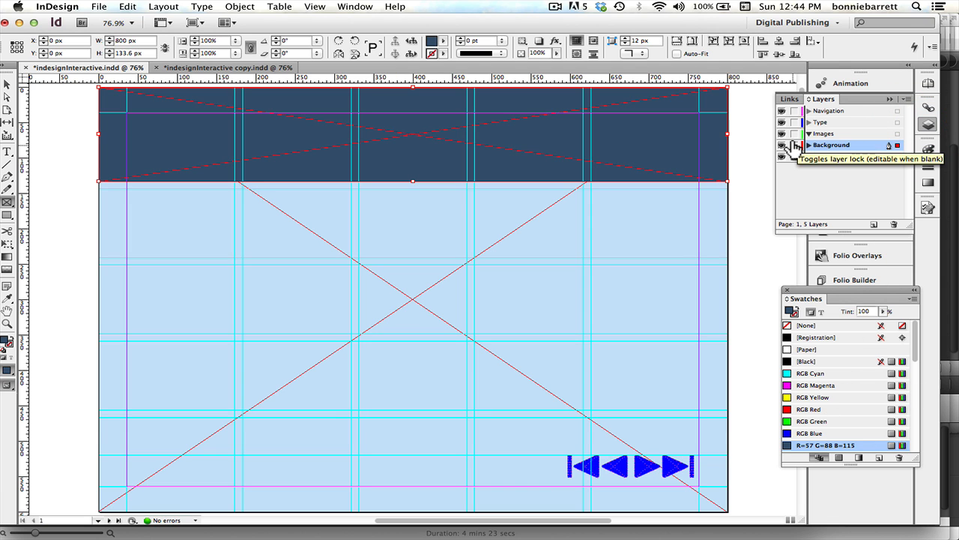
click(792, 146)
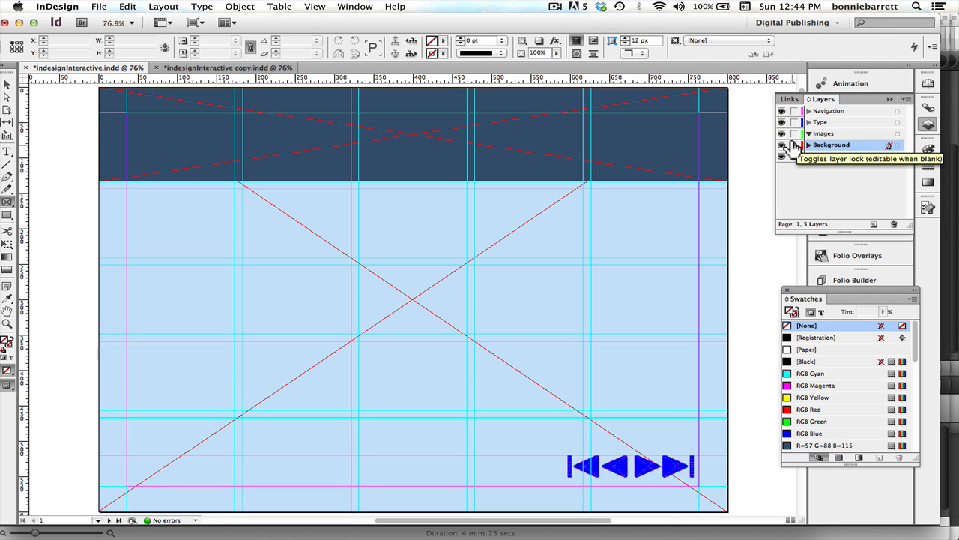
click(842, 135)
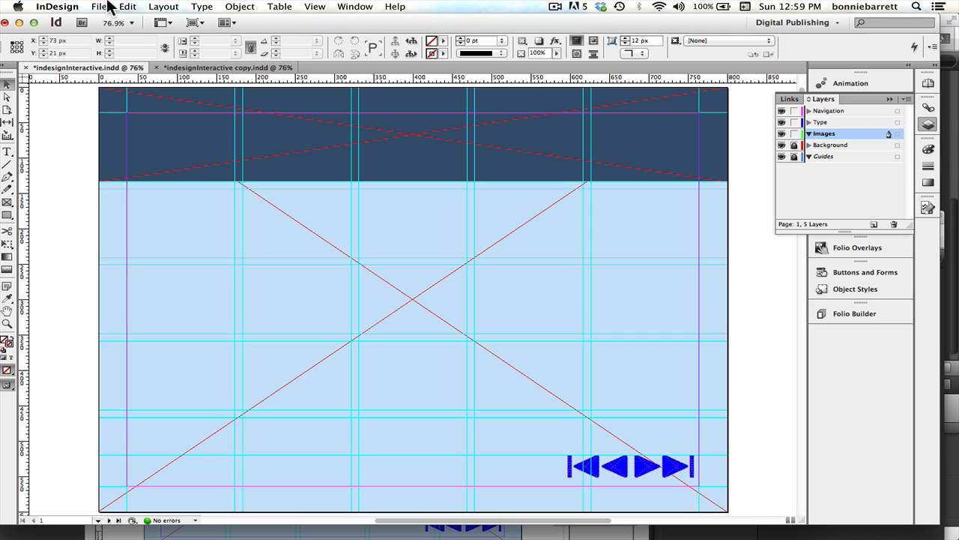
Load GlacierBay.JPG, GlacierBay1.jpg, GlacierBay3.jpg, GlacierBay4.jpg and GlacierBay5.jpg from the Alaska photos folder for placing
click(100, 7)
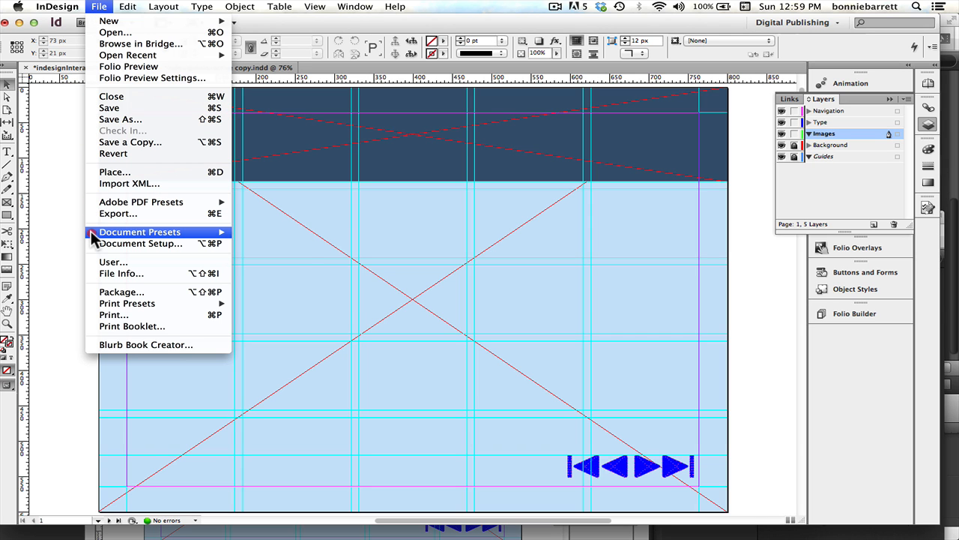
mouse_move(93, 233)
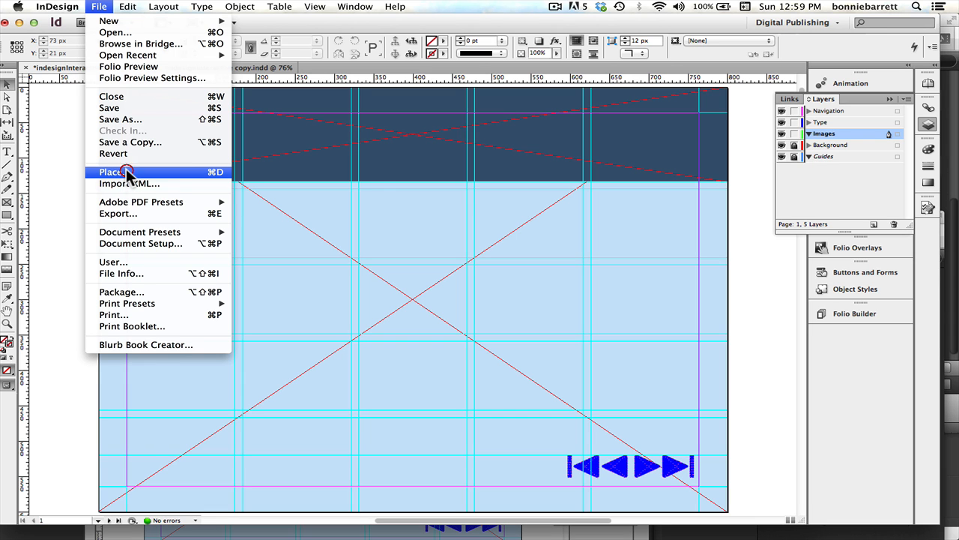
click(126, 172)
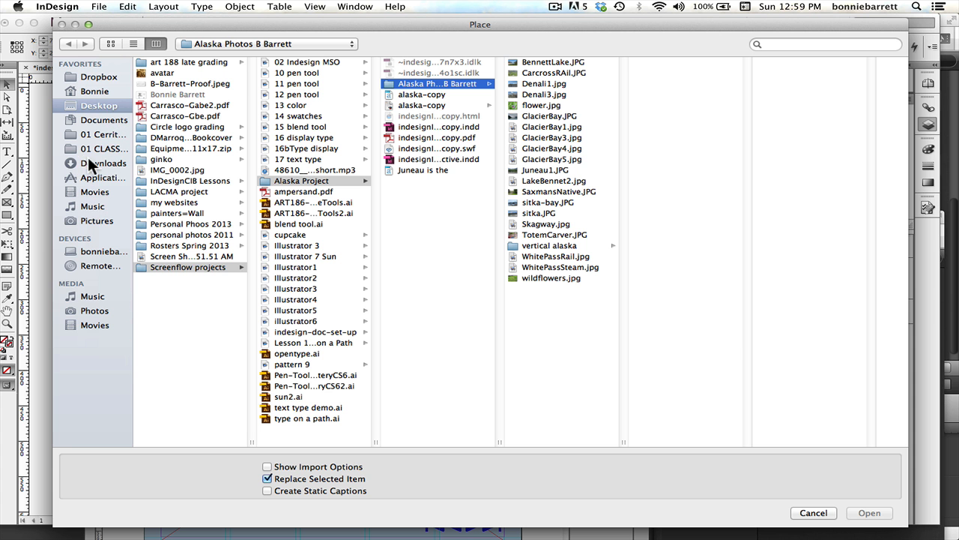
click(519, 114)
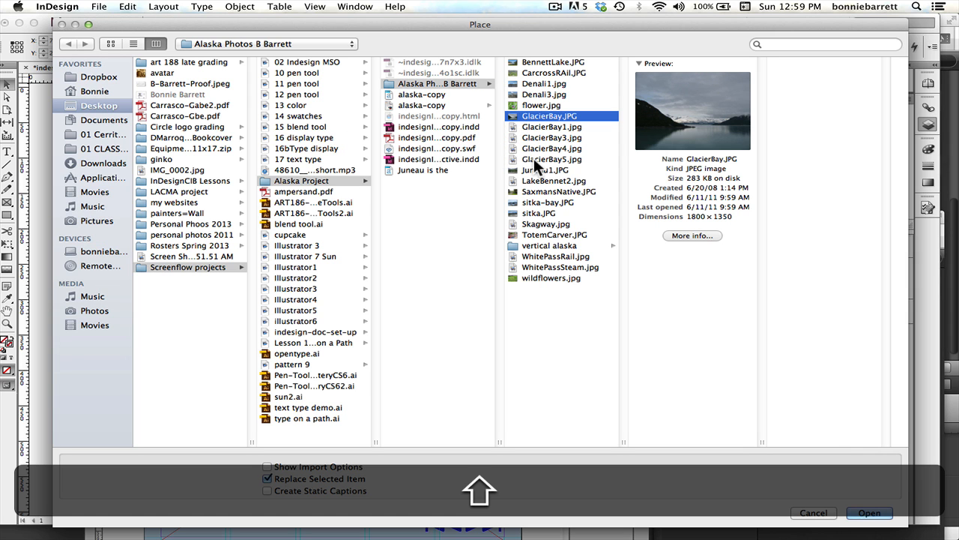
shift+click(534, 158)
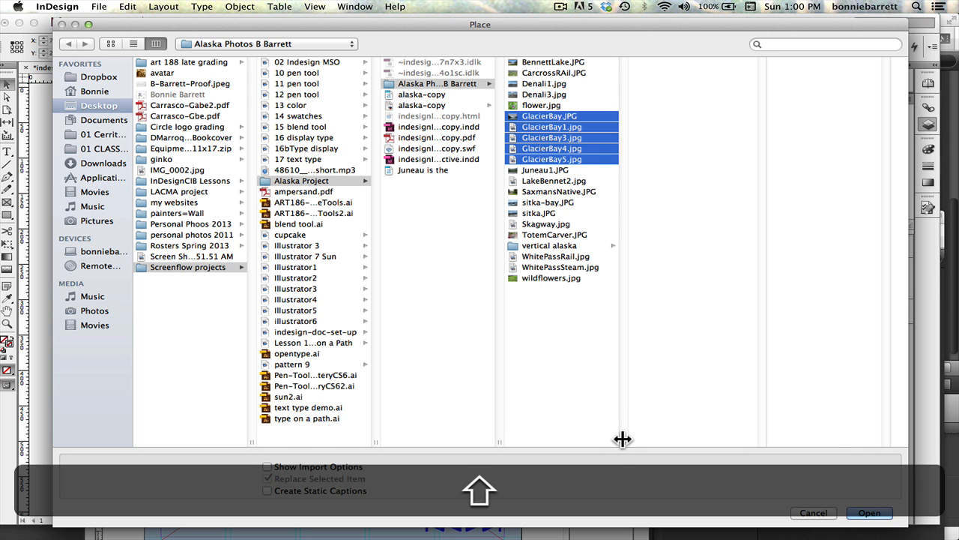
click(866, 518)
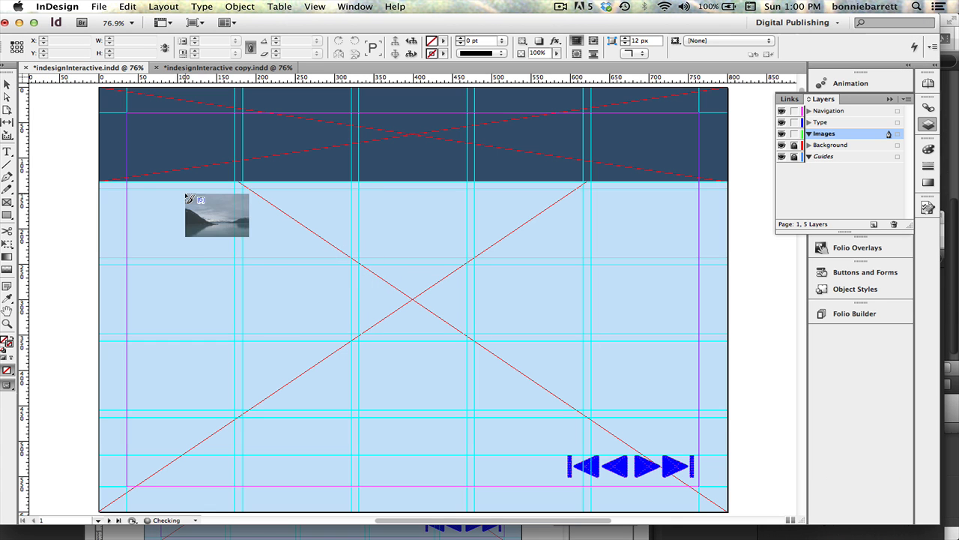
Place the loaded photos below the header as a three-column, two-row grid about 567 x 262 px, starting at the page's left edge
key(super)
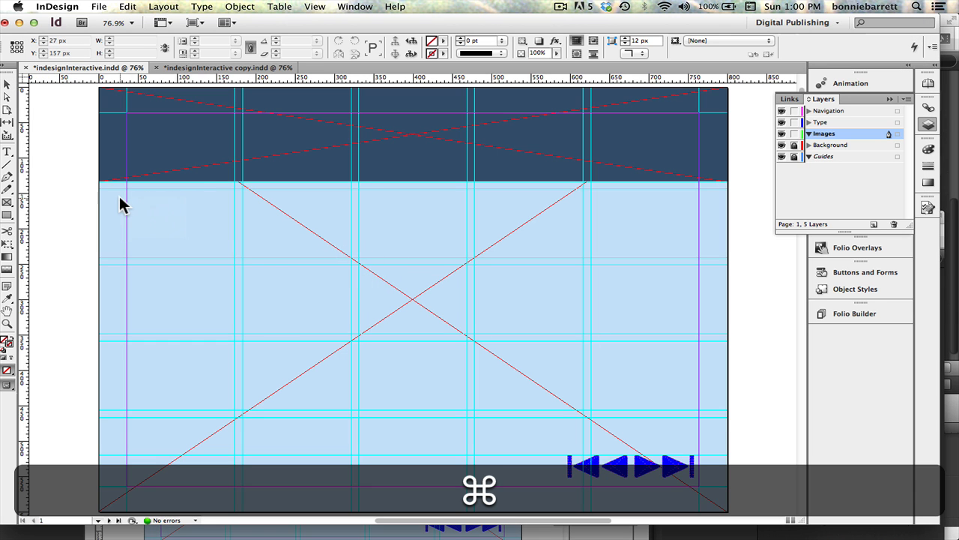
key(shift)
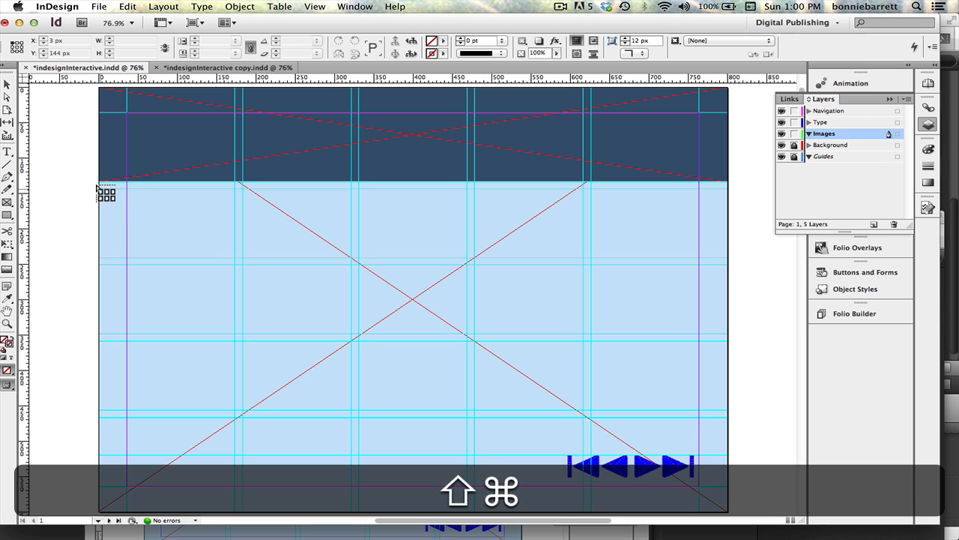
drag(95, 186, 523, 460)
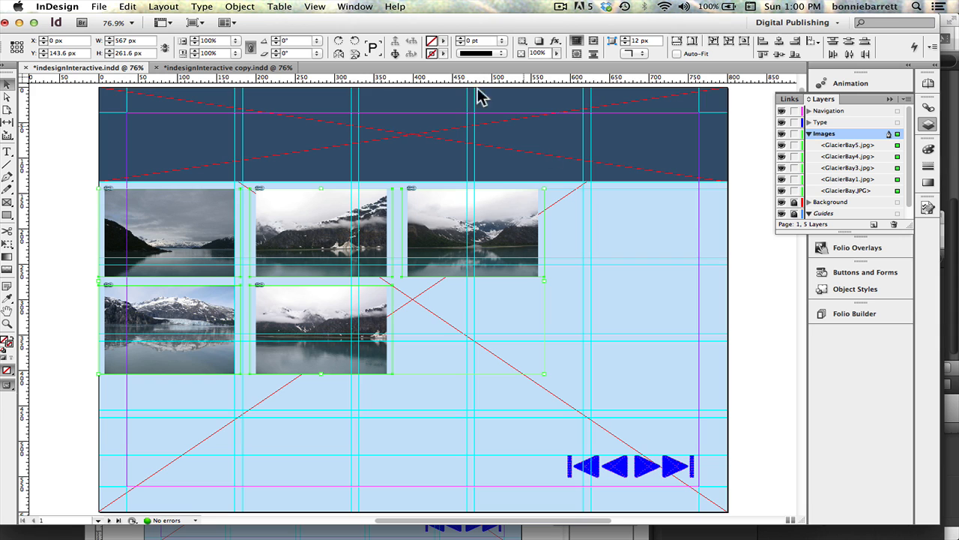
Stack the five photos by aligning their left and top edges, and fit their frames to the content
click(762, 41)
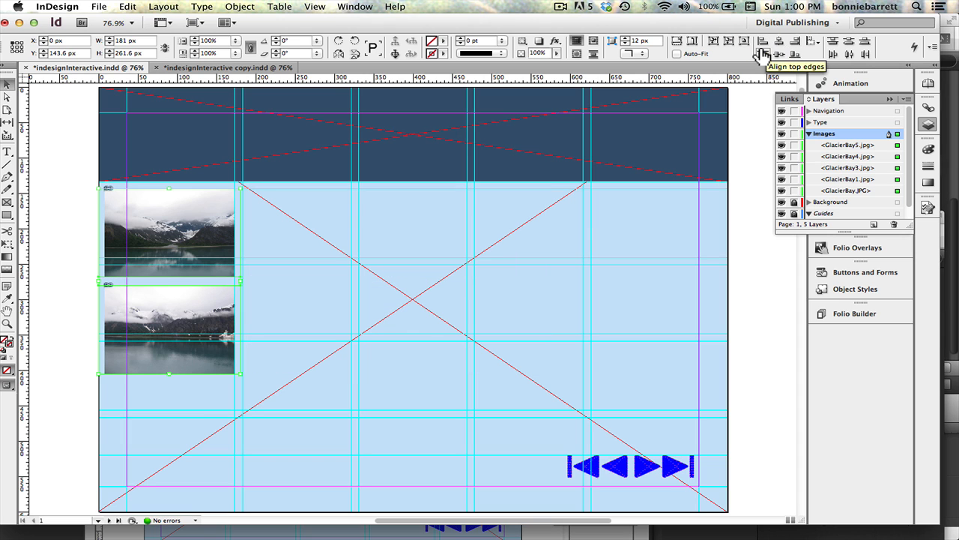
click(763, 54)
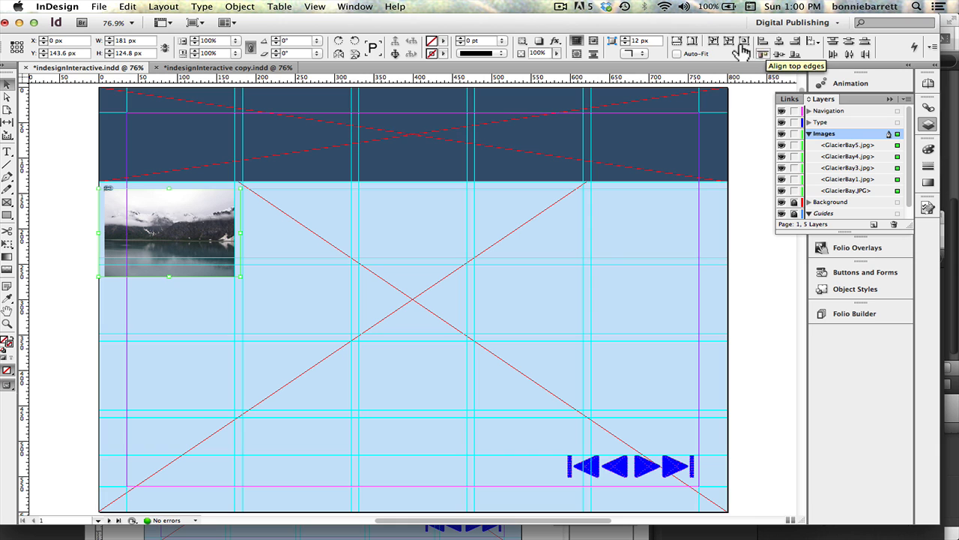
click(244, 6)
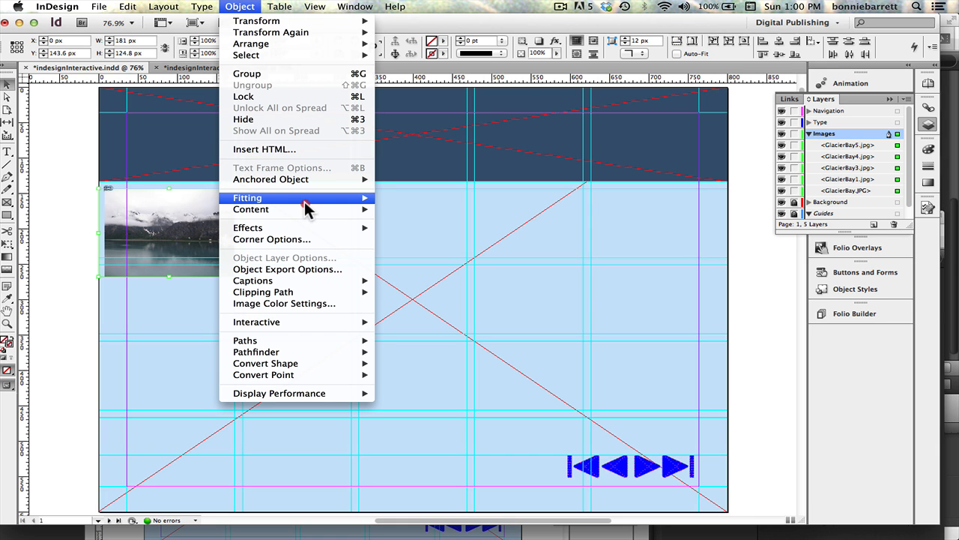
mouse_move(305, 201)
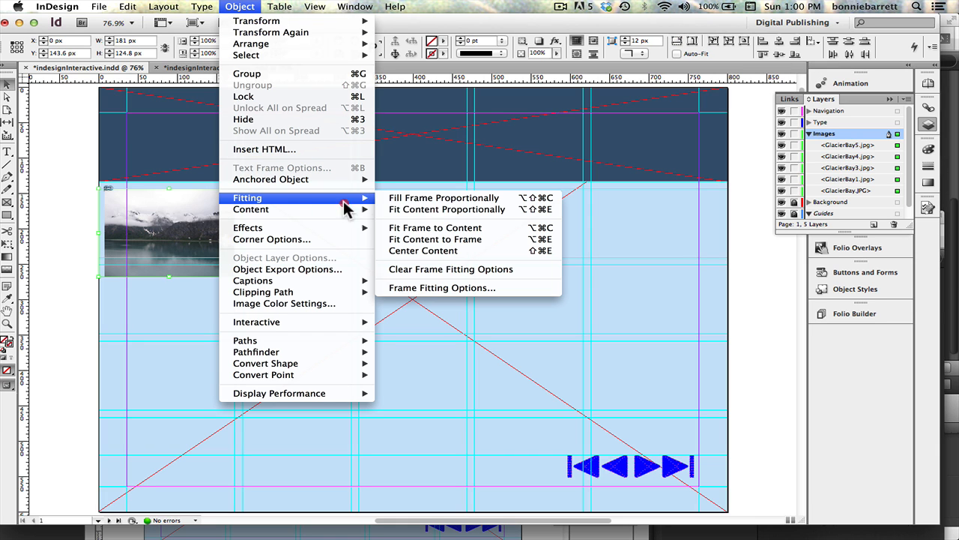
click(439, 229)
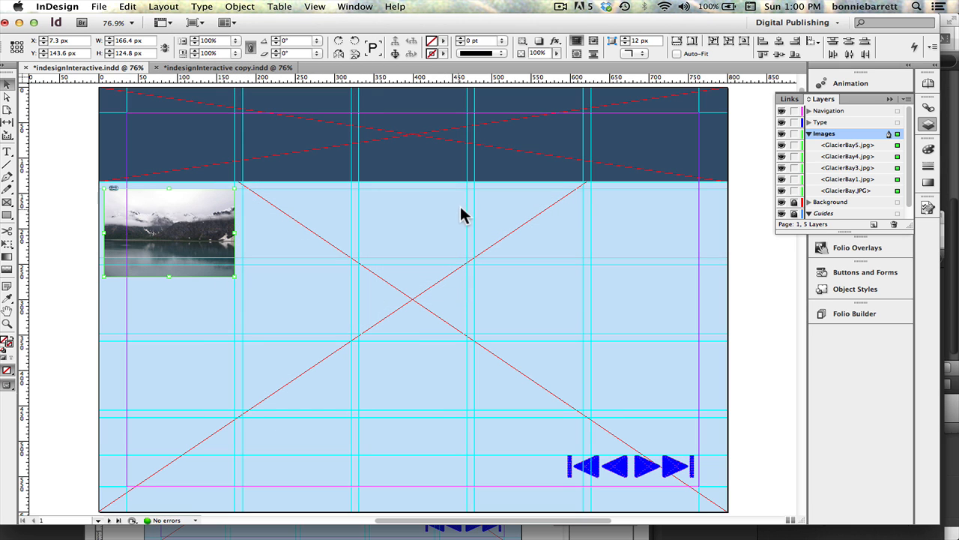
Move the photo stack to the page's left edge and enlarge its frames to about 523 x 392 px
mouse_move(159, 232)
mouse_down()
mouse_move(158, 241)
mouse_move(153, 232)
mouse_up()
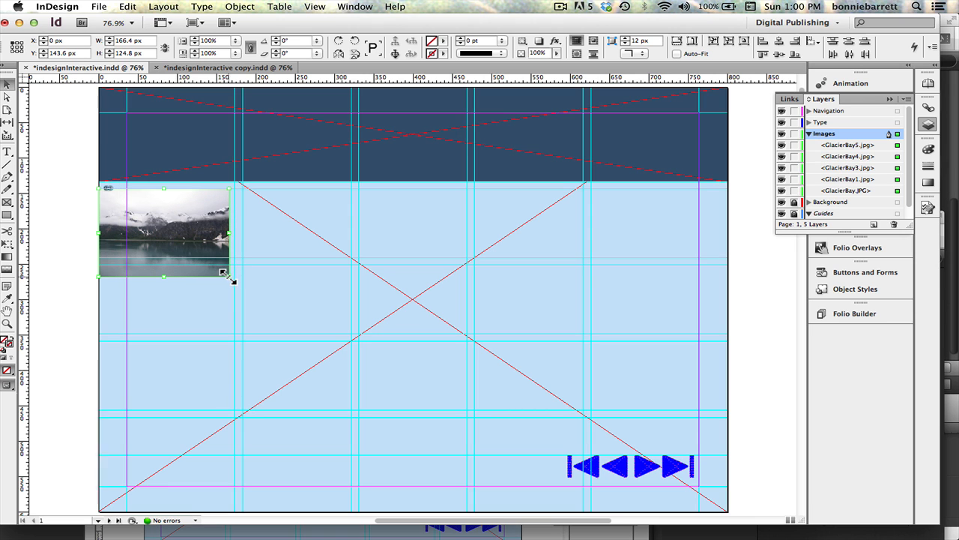
drag(229, 275, 425, 441)
mouse_move(448, 453)
mouse_down()
mouse_move(501, 469)
mouse_move(462, 463)
mouse_up()
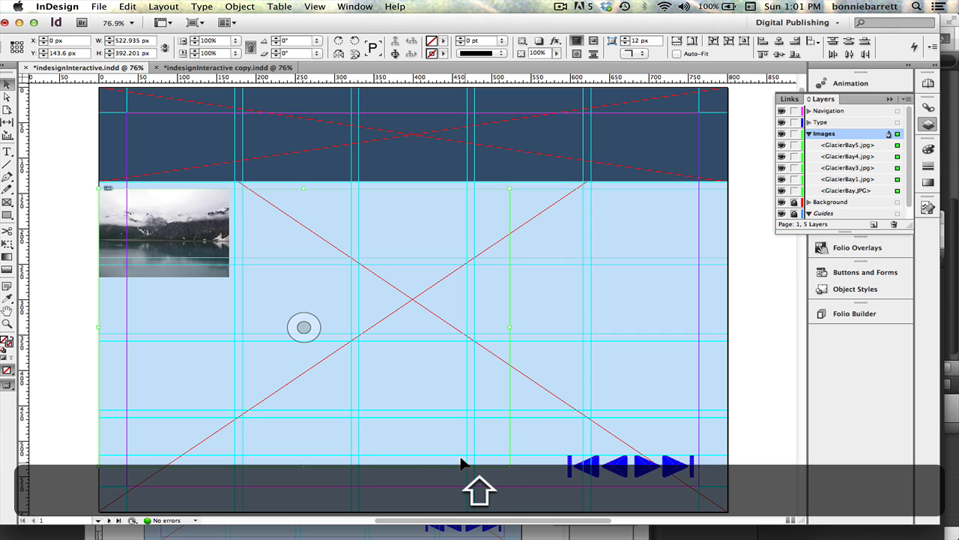
Fit the stacked photos to their enlarged frames with Fill Frame Proportionally
click(244, 7)
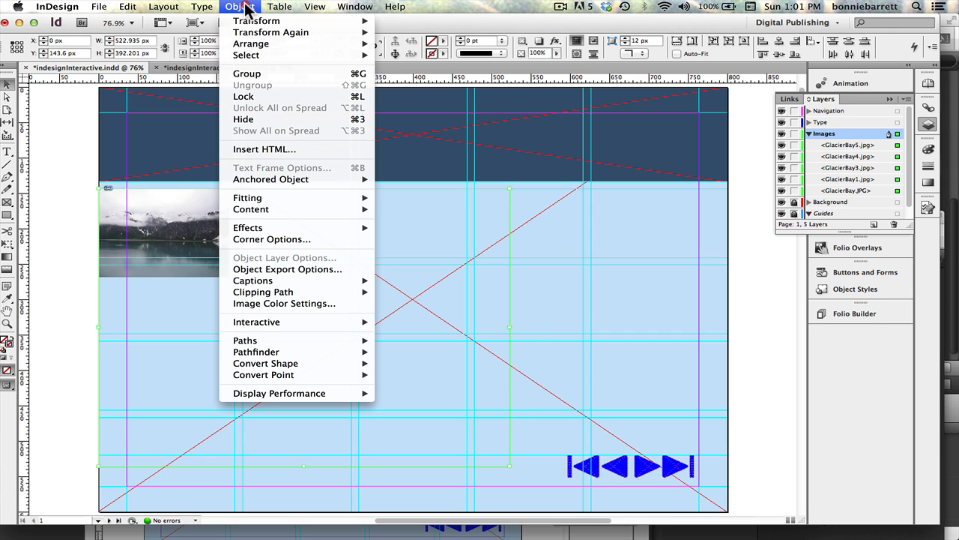
mouse_move(272, 201)
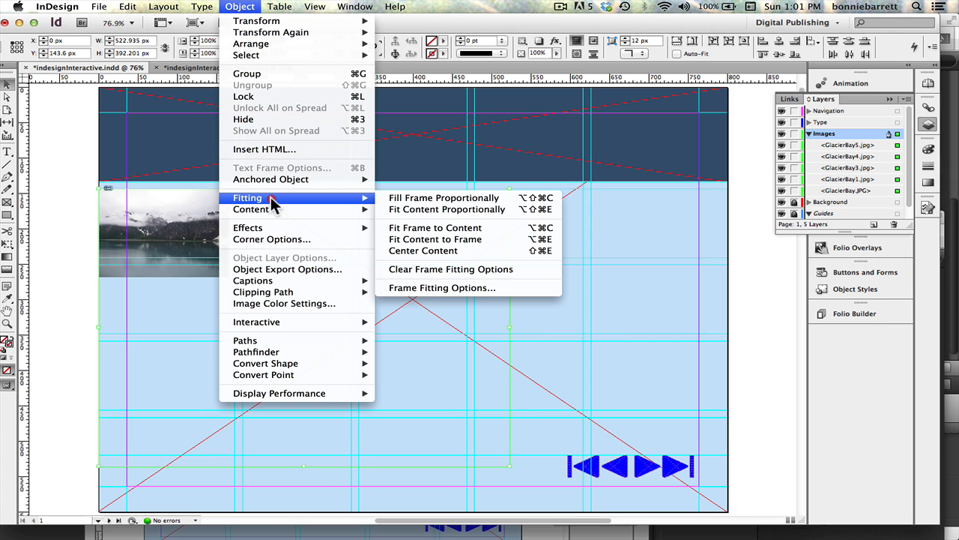
click(460, 200)
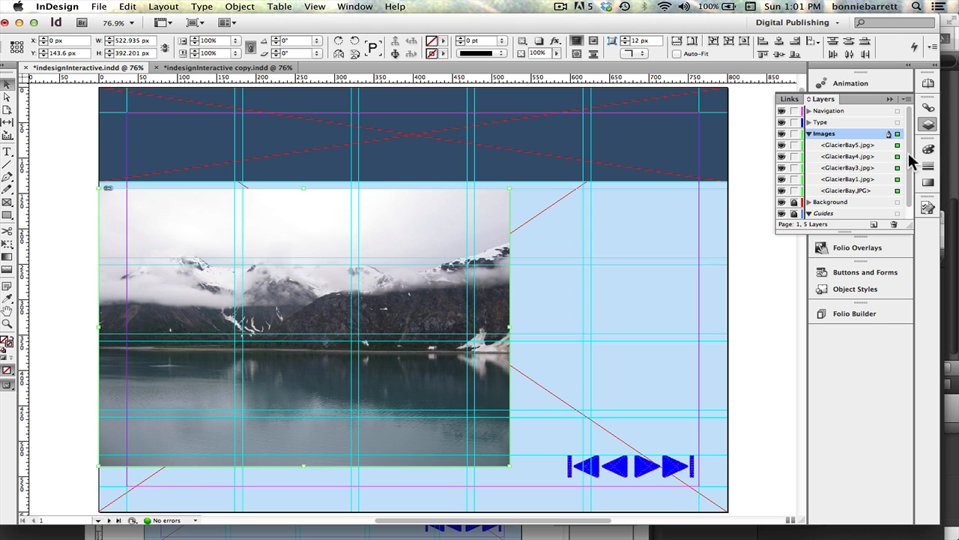
Convert the five stacked photos into a multi-state object with each photo as a separate state
click(888, 99)
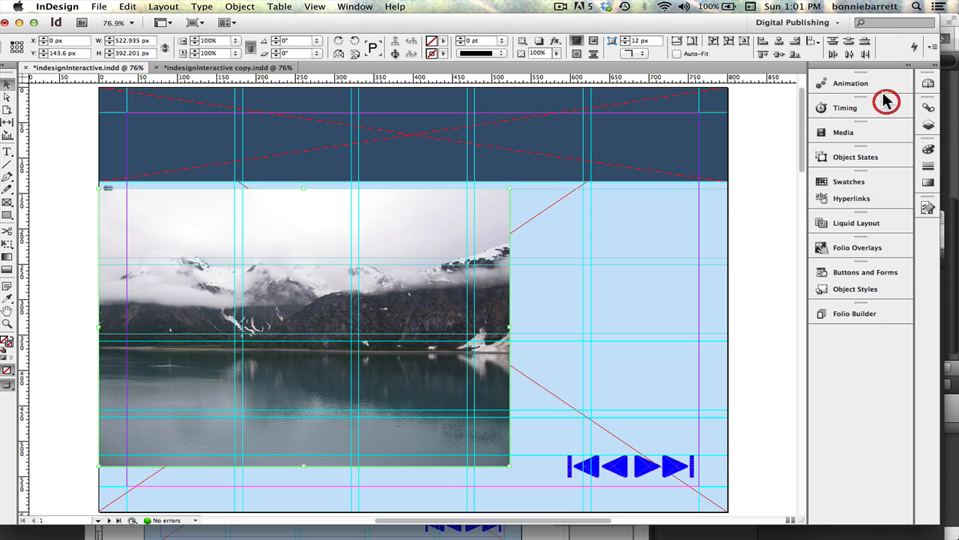
click(850, 157)
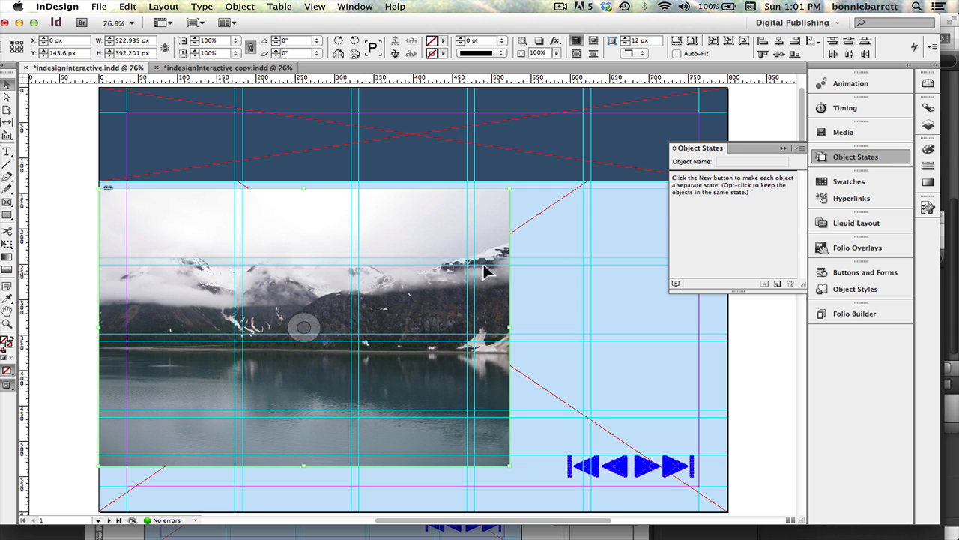
click(776, 285)
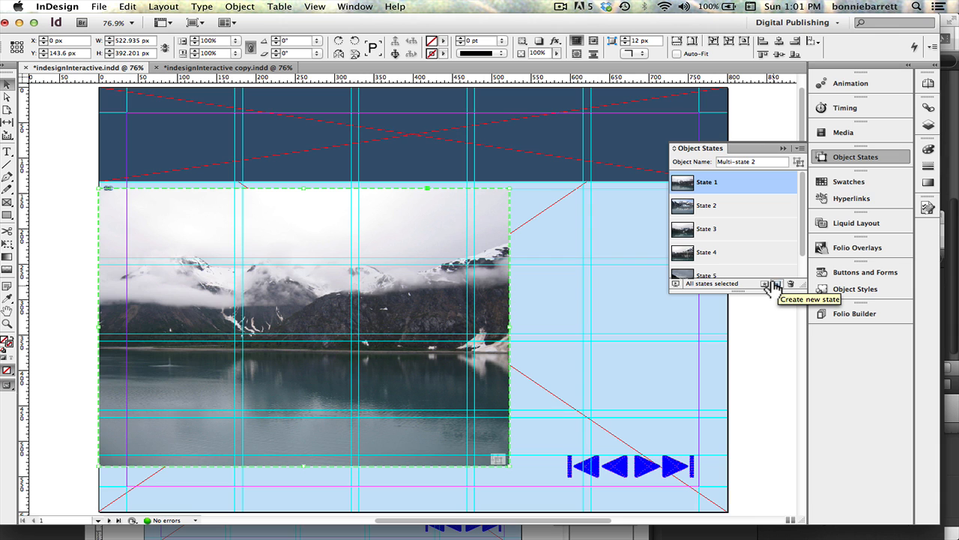
Try to name the multi-state photo object Glacier Bay
click(703, 182)
double_click(708, 184)
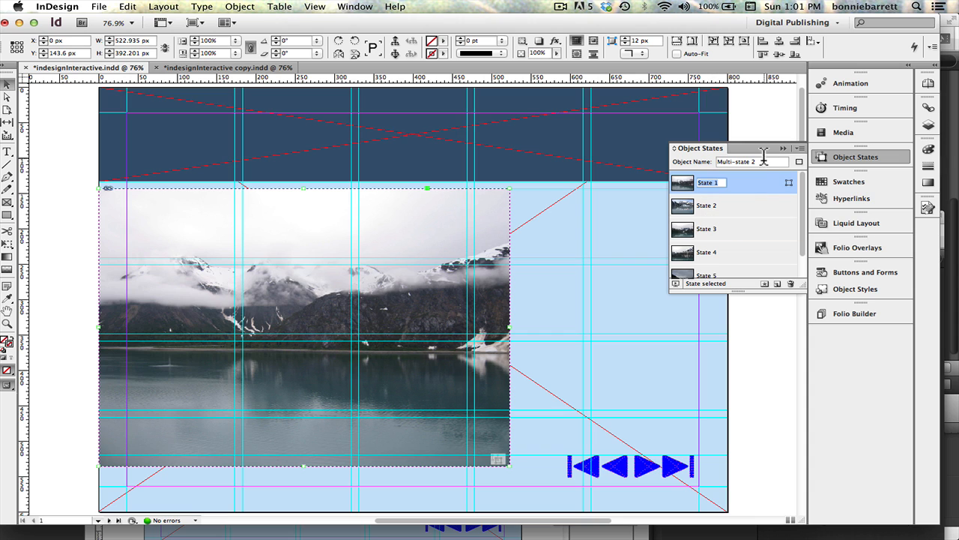
click(694, 161)
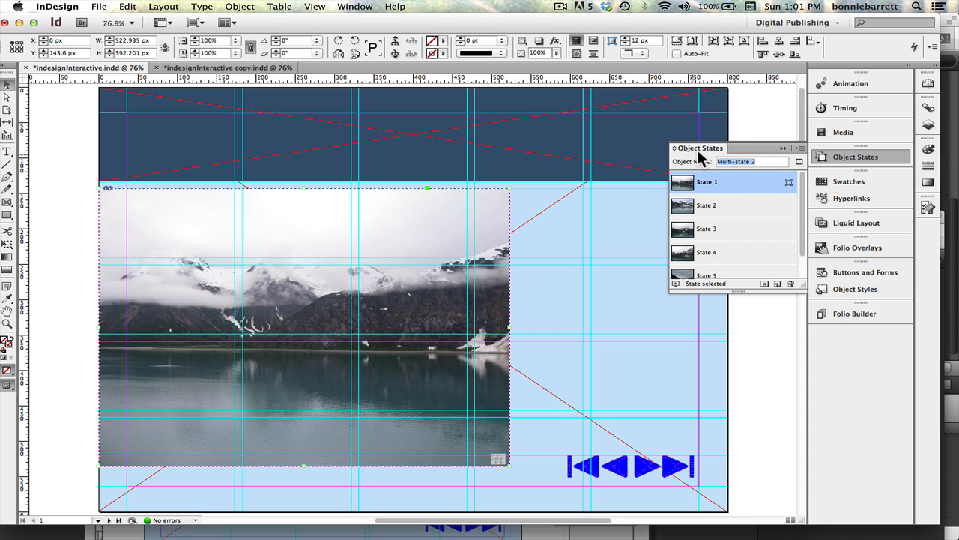
text(Glaci)
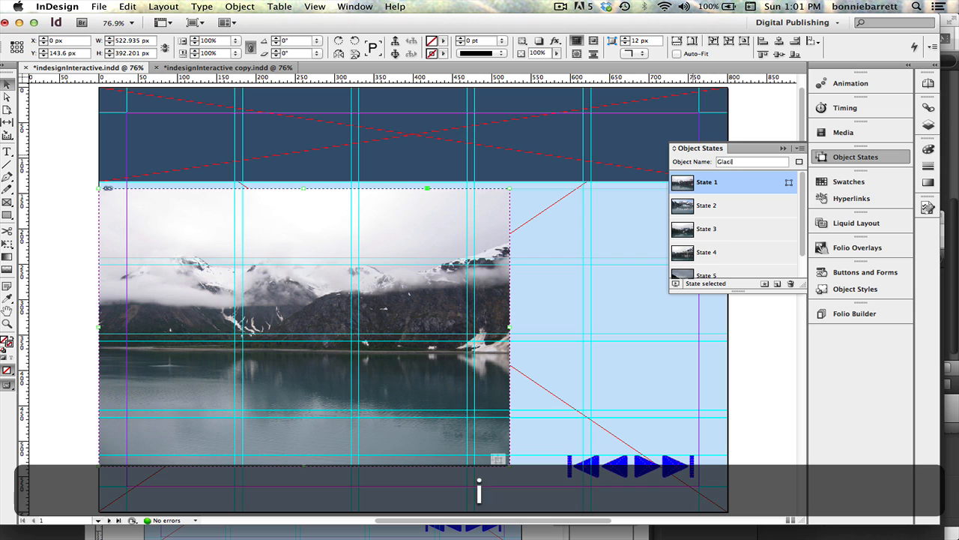
text(er Bay)
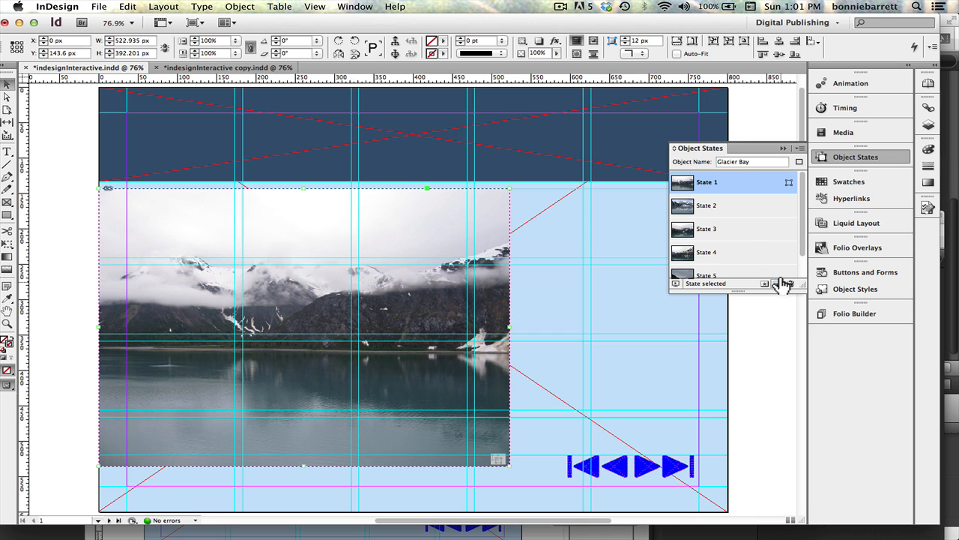
click(782, 148)
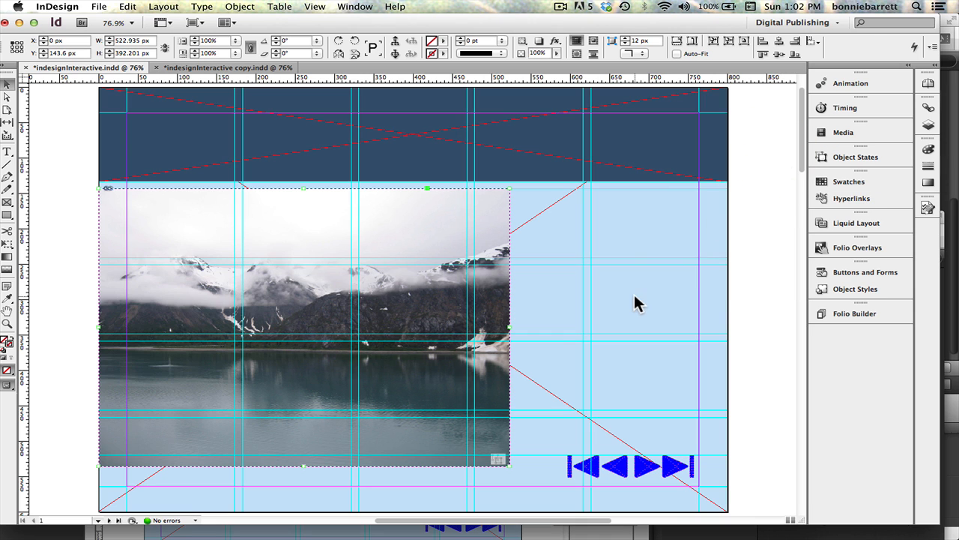
Draw a horizontal line about 44 px long below the lower-left part of the photo with a 10 pt stroke
click(304, 326)
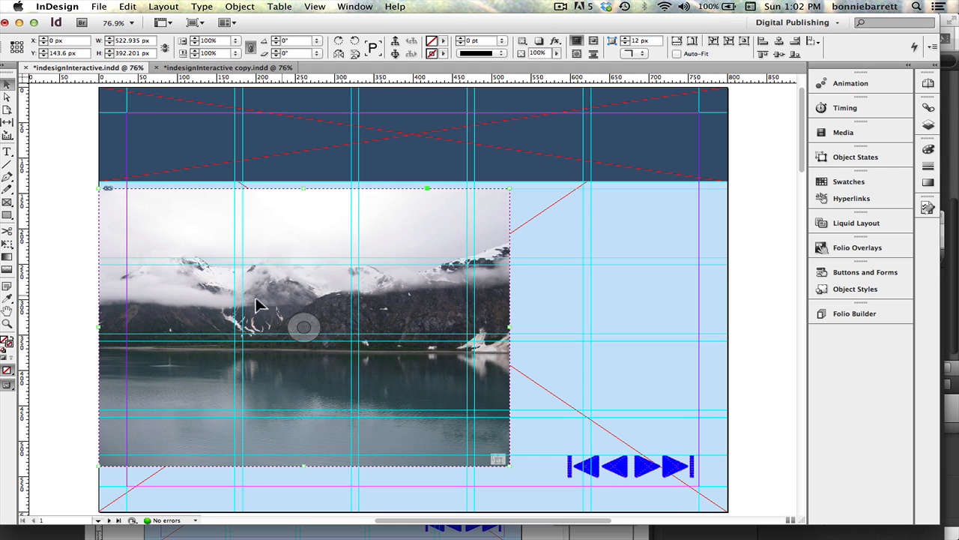
click(6, 323)
drag(96, 447, 337, 430)
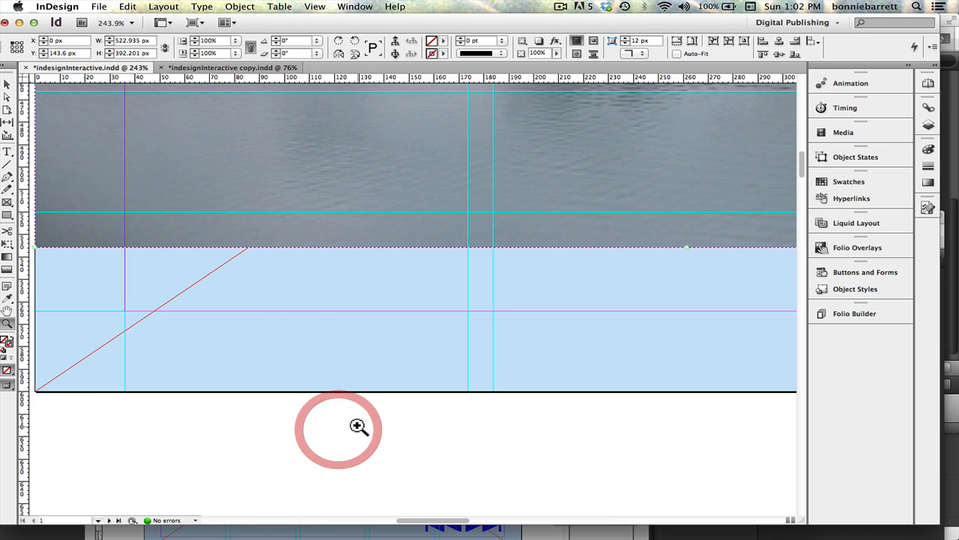
click(8, 165)
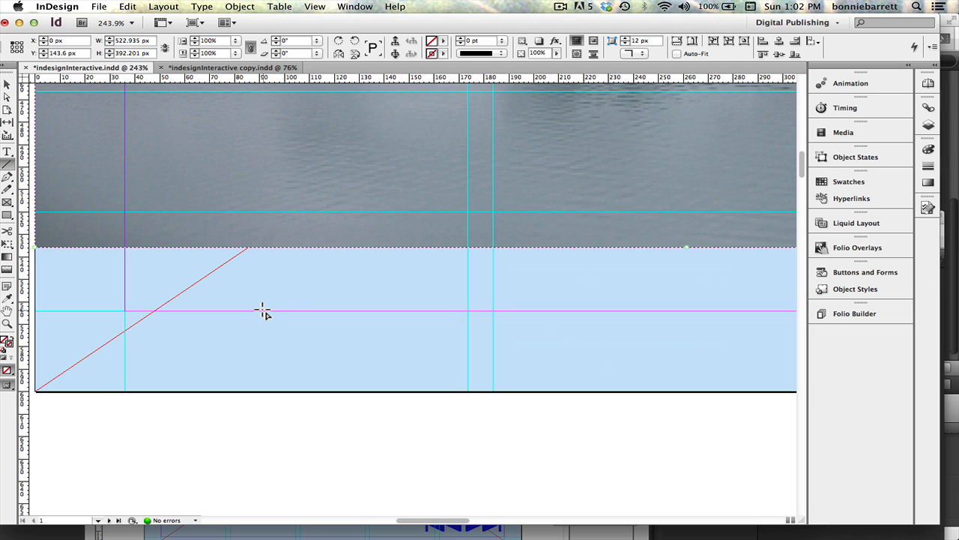
drag(263, 311, 373, 314)
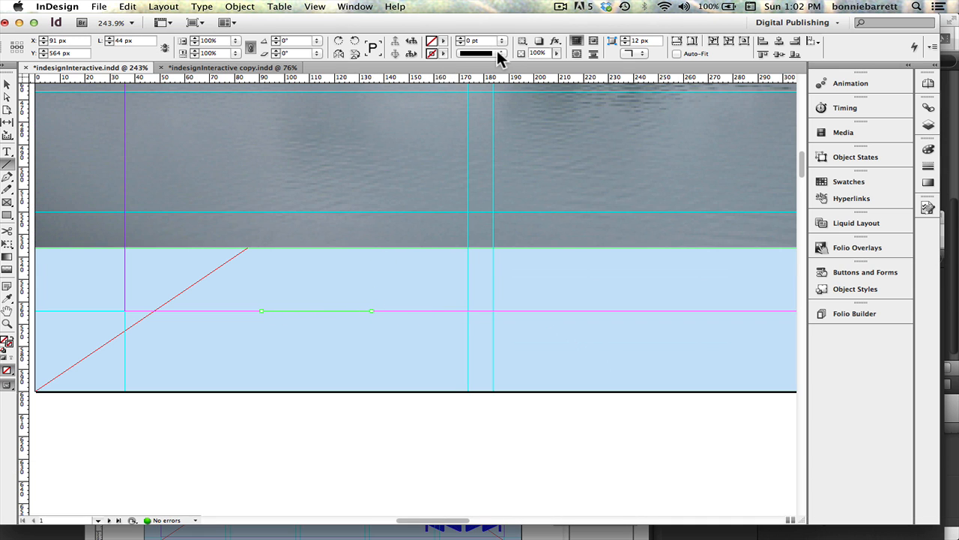
click(501, 41)
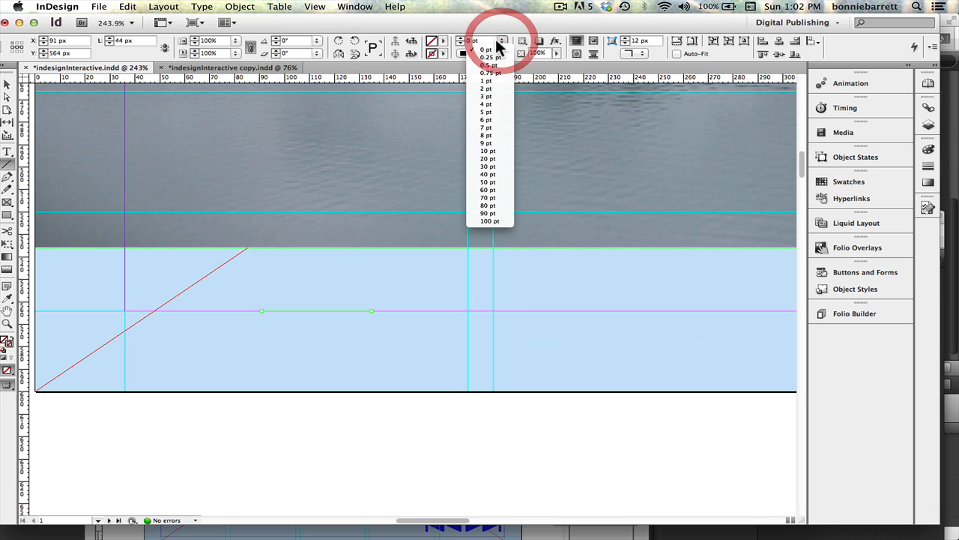
click(491, 150)
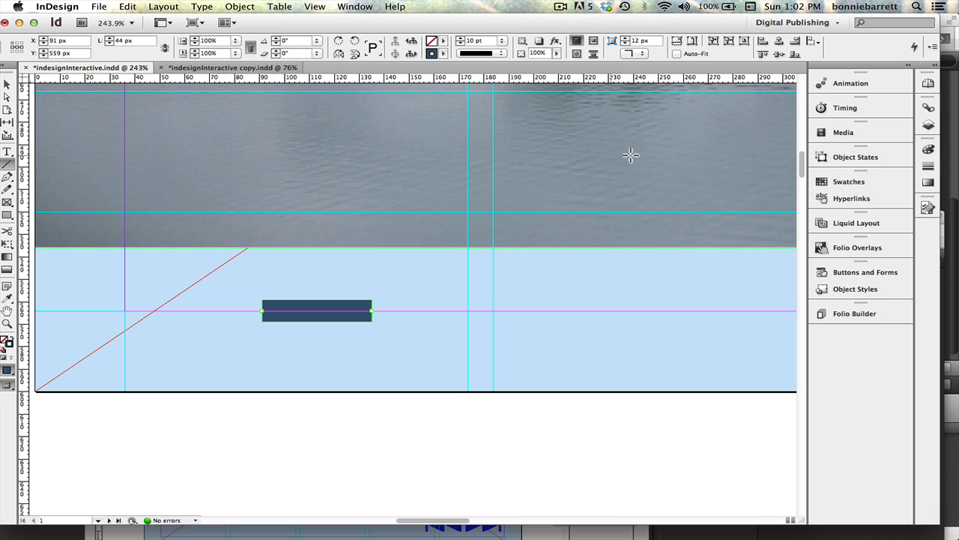
Turn the line into a right-pointing arrow by giving its end a TriangleWide arrowhead
click(928, 165)
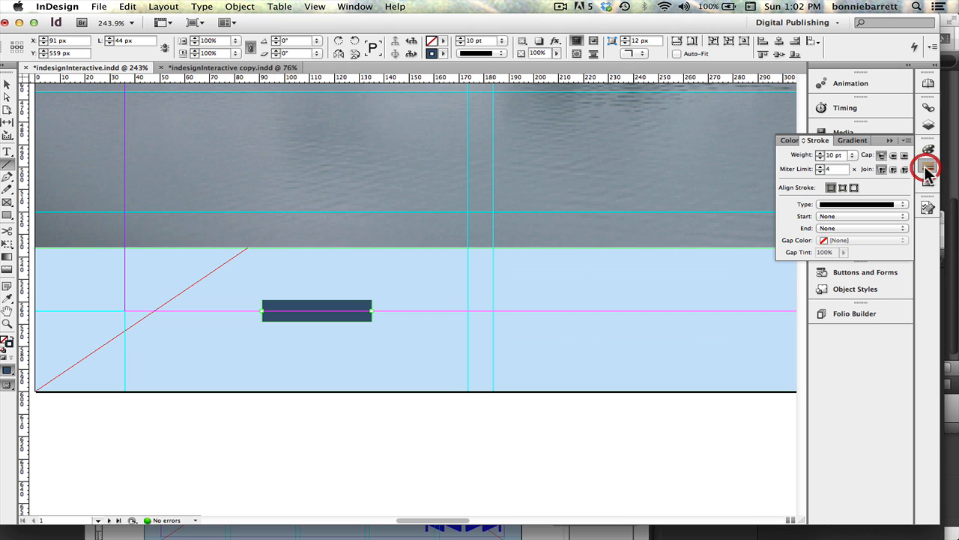
click(834, 228)
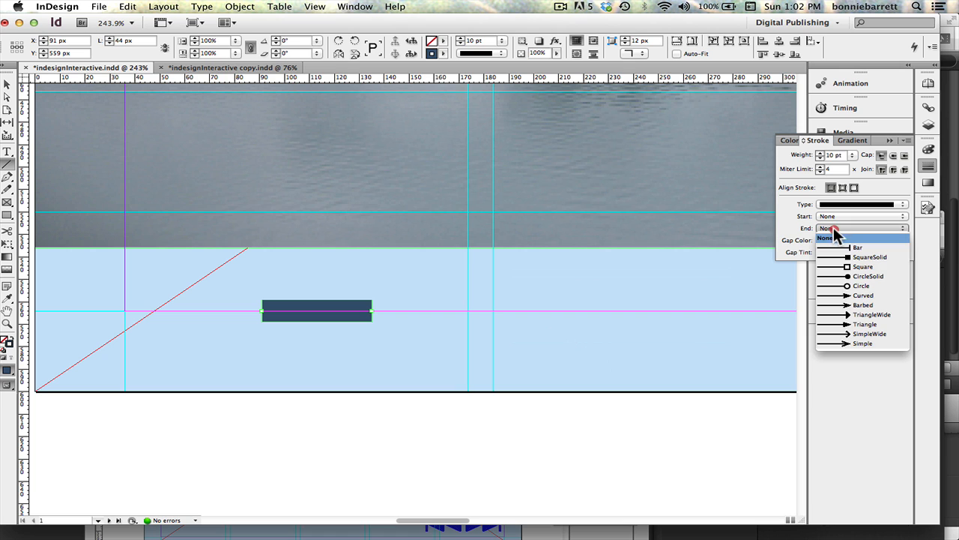
click(855, 315)
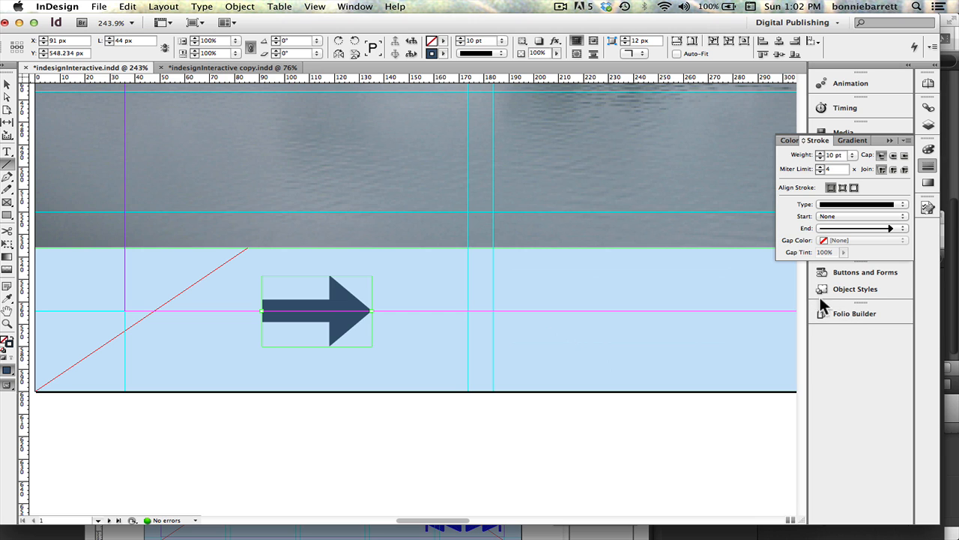
Create a horizontally flipped copy of the arrow about its left end and nudge the copy 4 px left
click(11, 50)
key(alt)
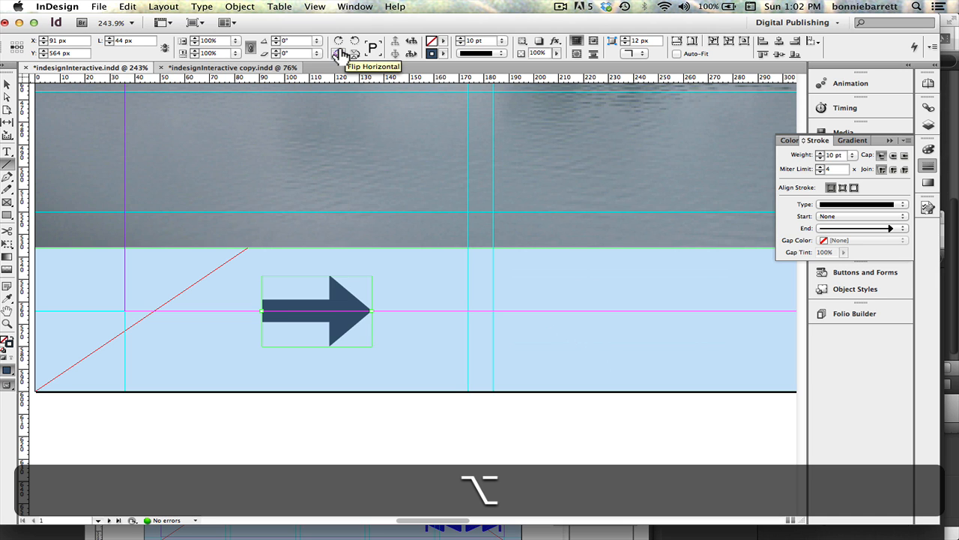
alt+click(338, 54)
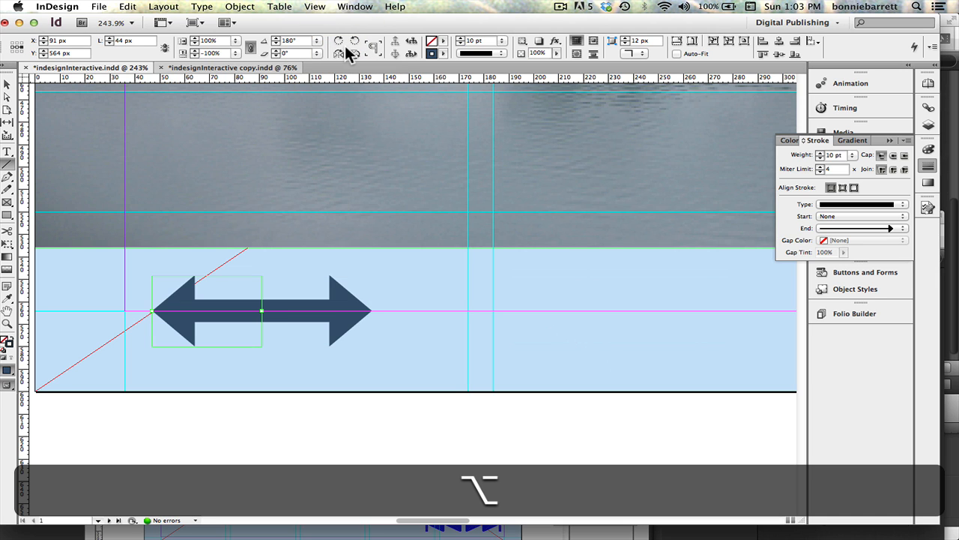
key(Left)
key(Left)
key(Left)
key(Left)
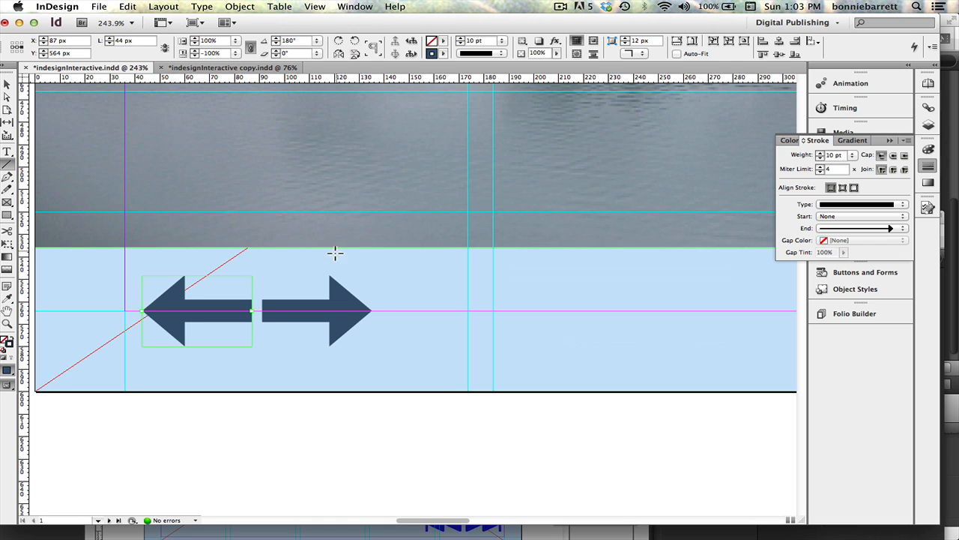
Convert the right-pointing arrow into a button
click(7, 84)
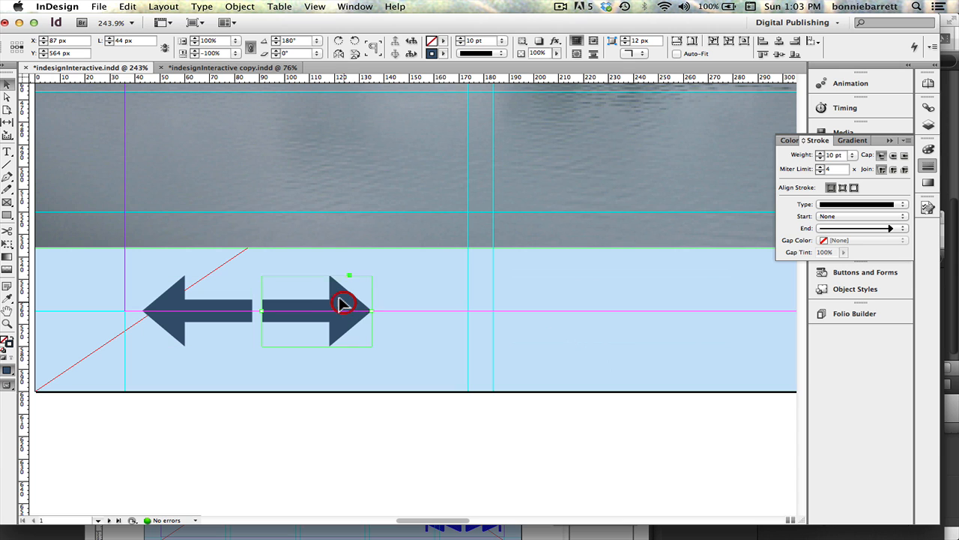
click(339, 297)
click(894, 140)
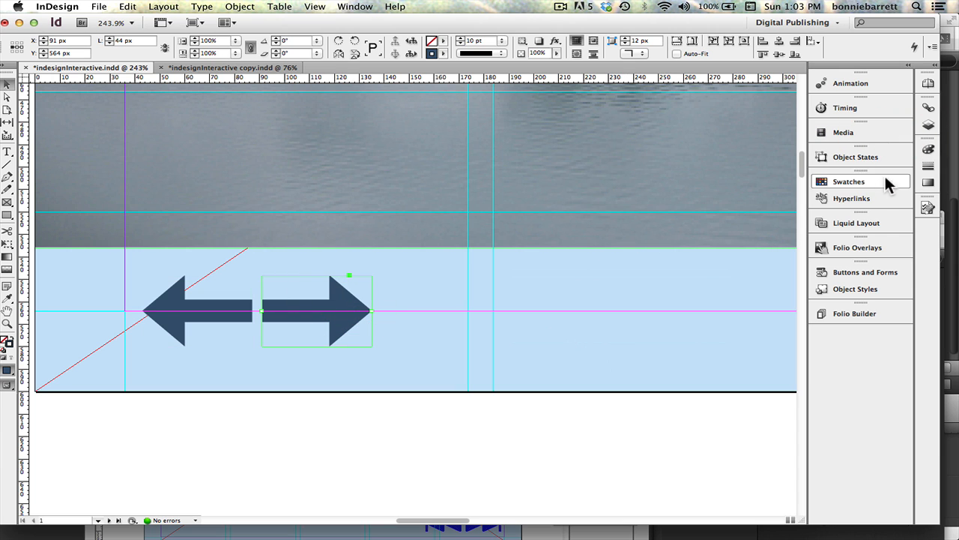
click(877, 271)
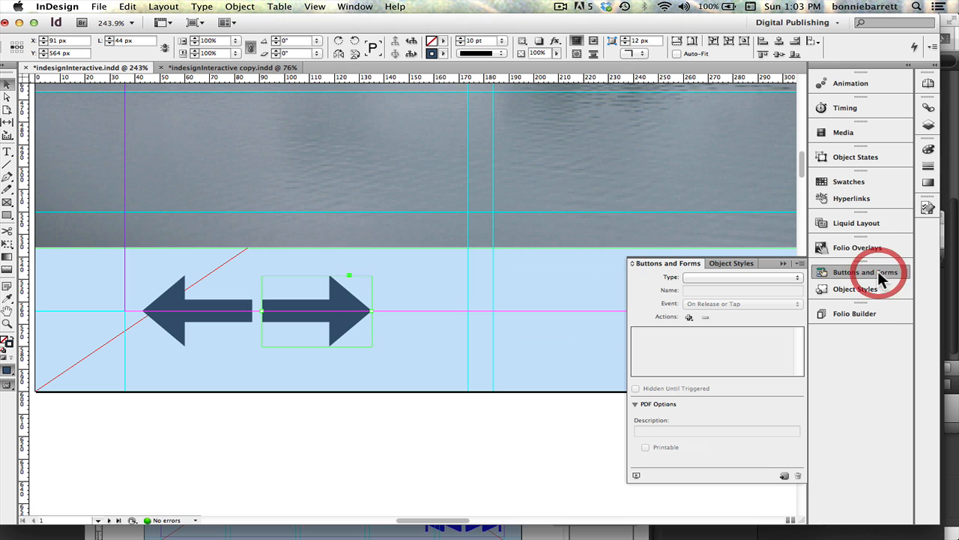
click(720, 277)
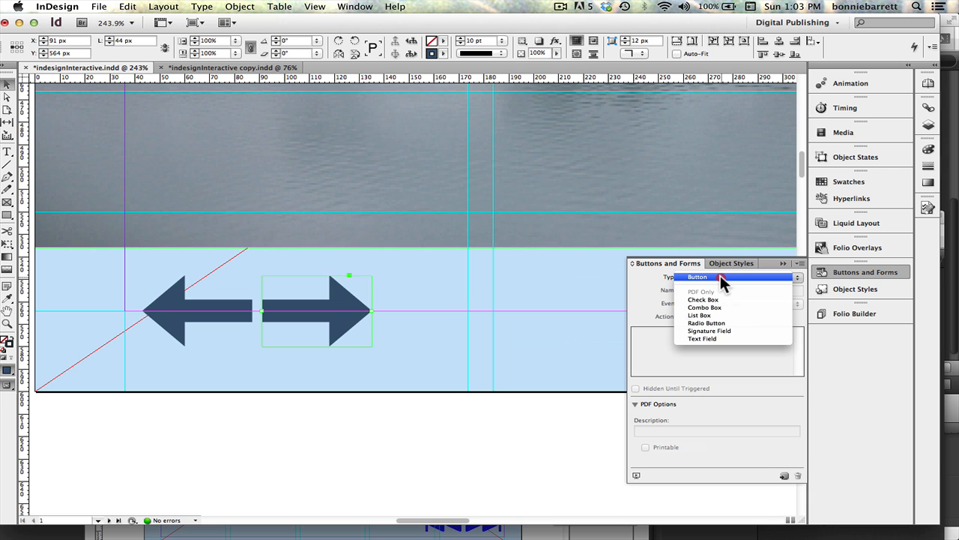
click(720, 276)
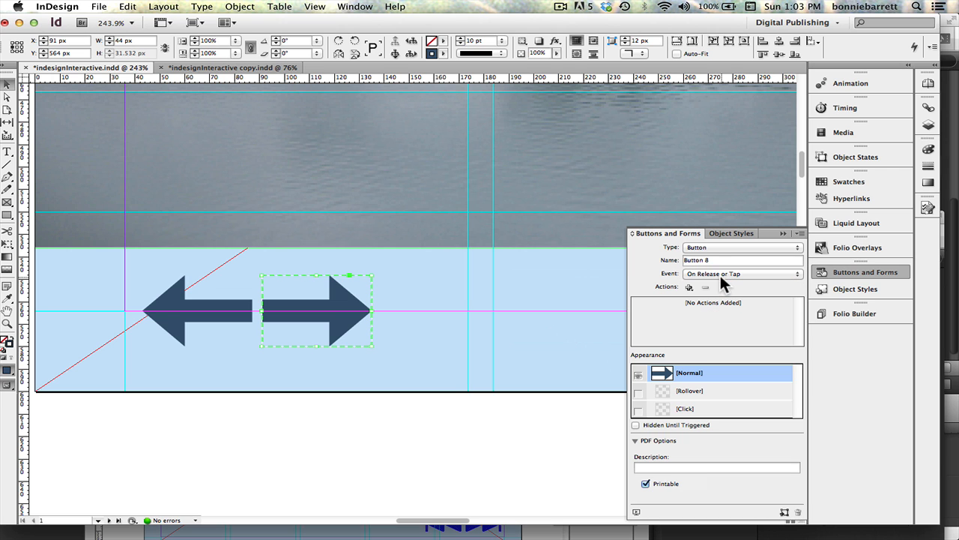
Try to name the right arrow button "go to next state"
drag(714, 260, 680, 260)
text(go to )
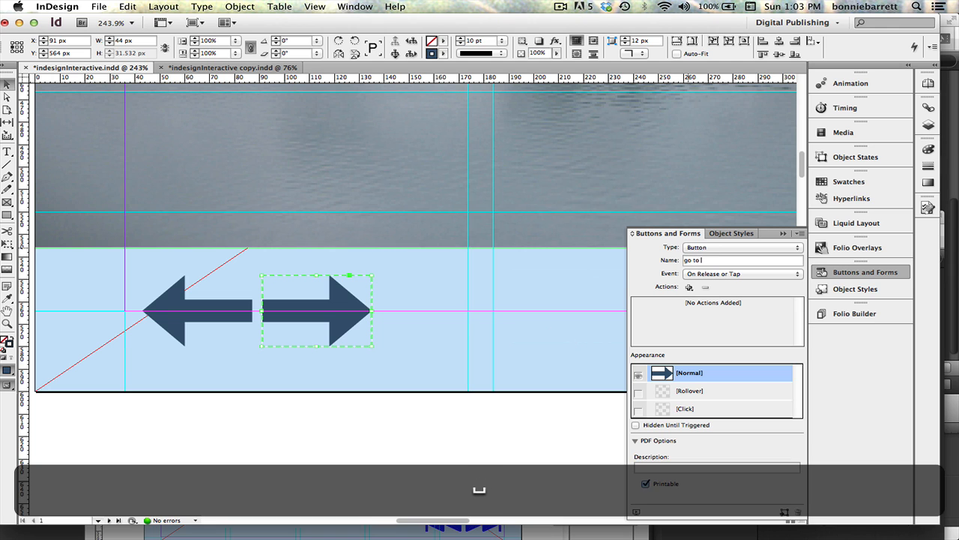
text(next state)
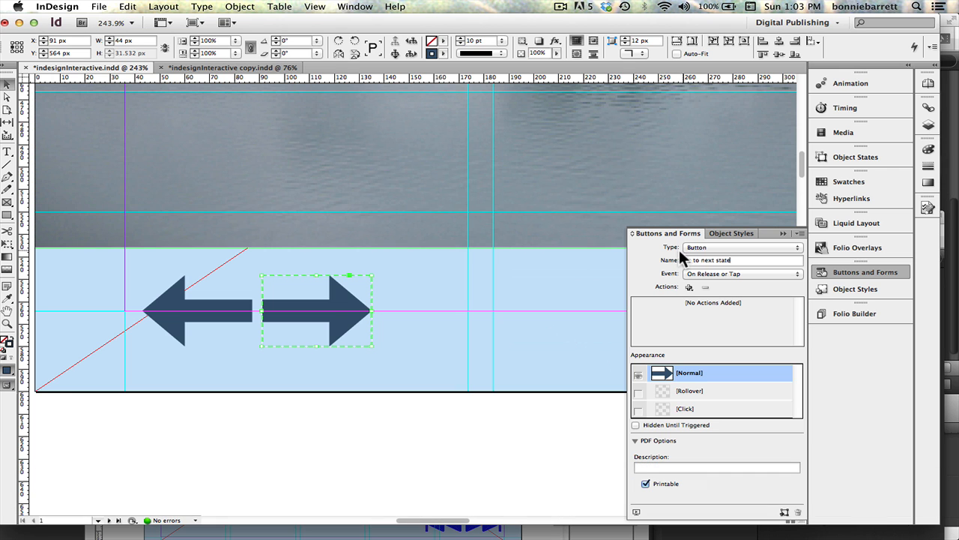
Add a Go To Next State action to the right arrow button and enable its Rollover appearance
click(687, 288)
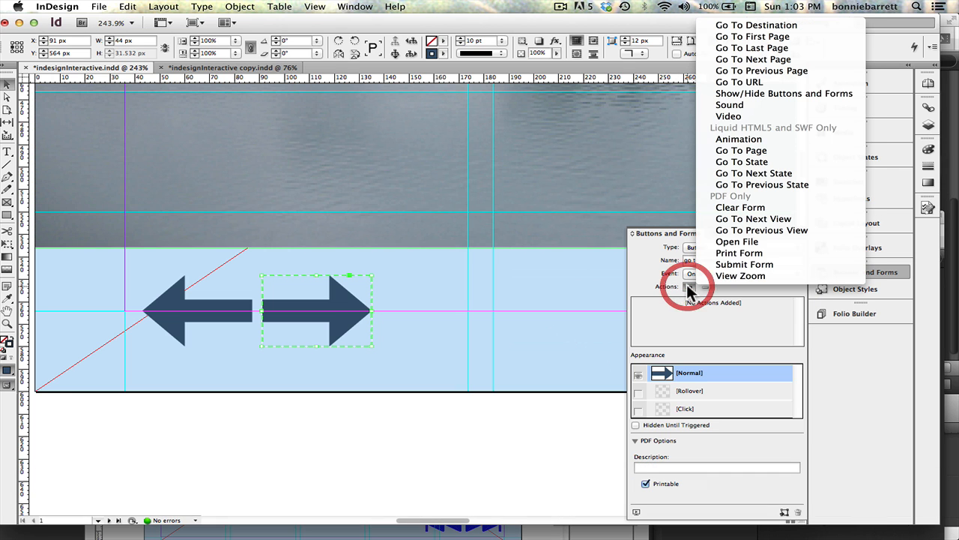
click(750, 174)
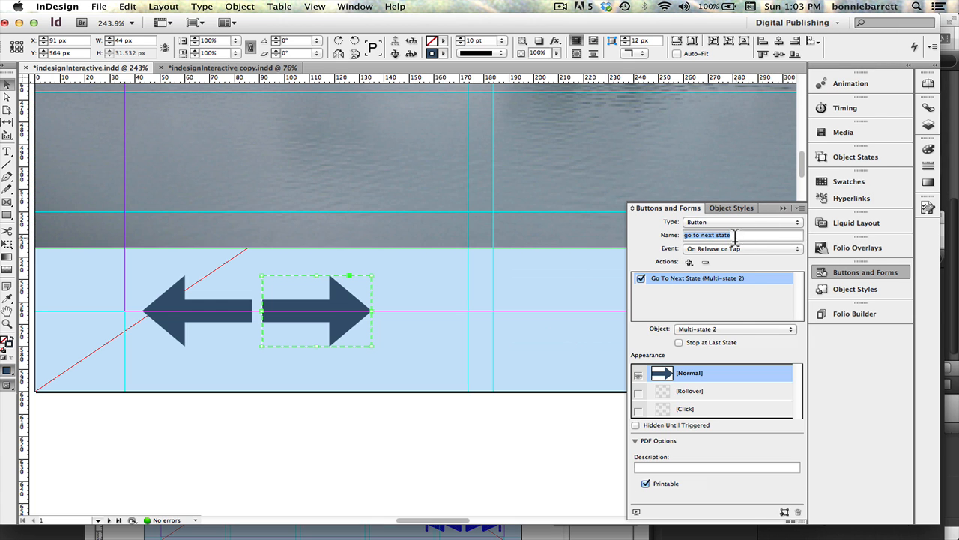
click(728, 390)
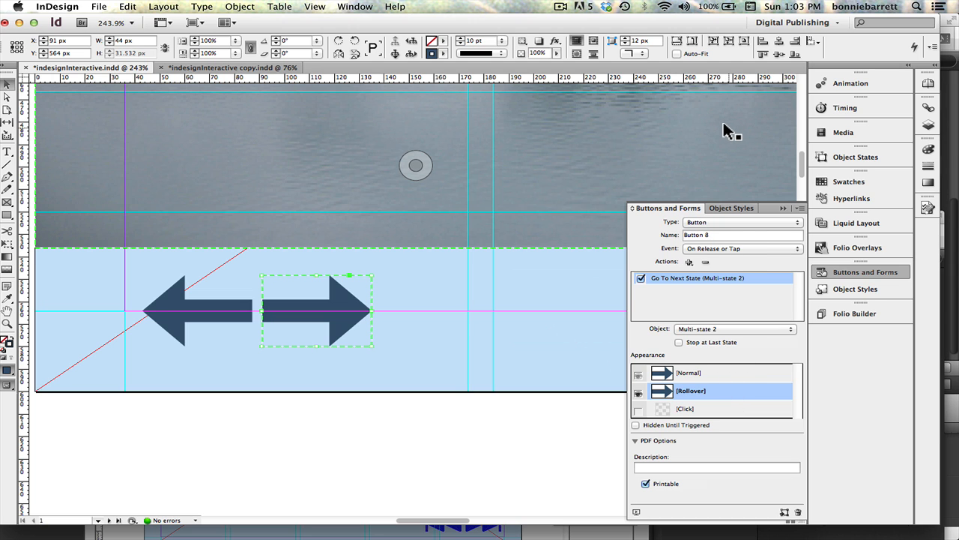
Fill the right arrow's rollover appearance with the R=128 G=185 B=191 swatch and add a drop shadow
click(861, 181)
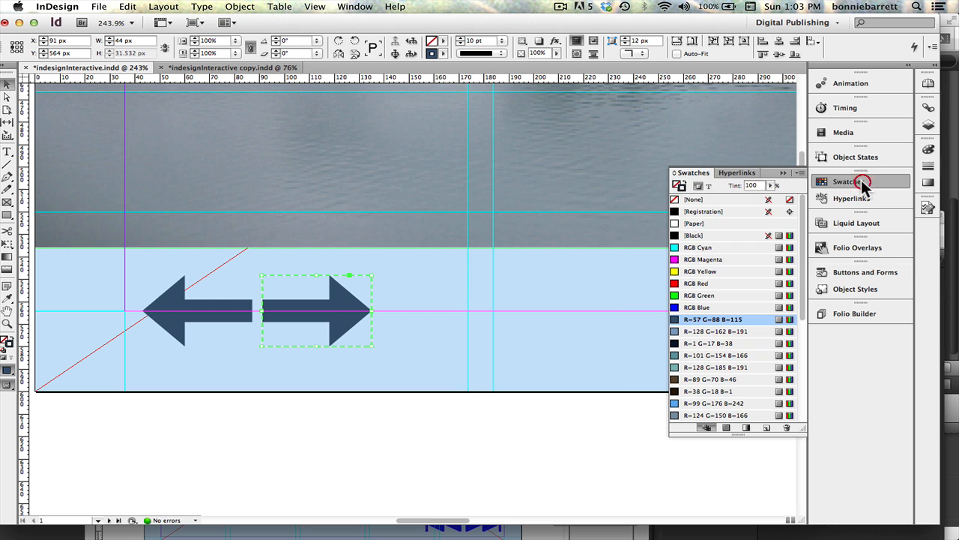
click(684, 364)
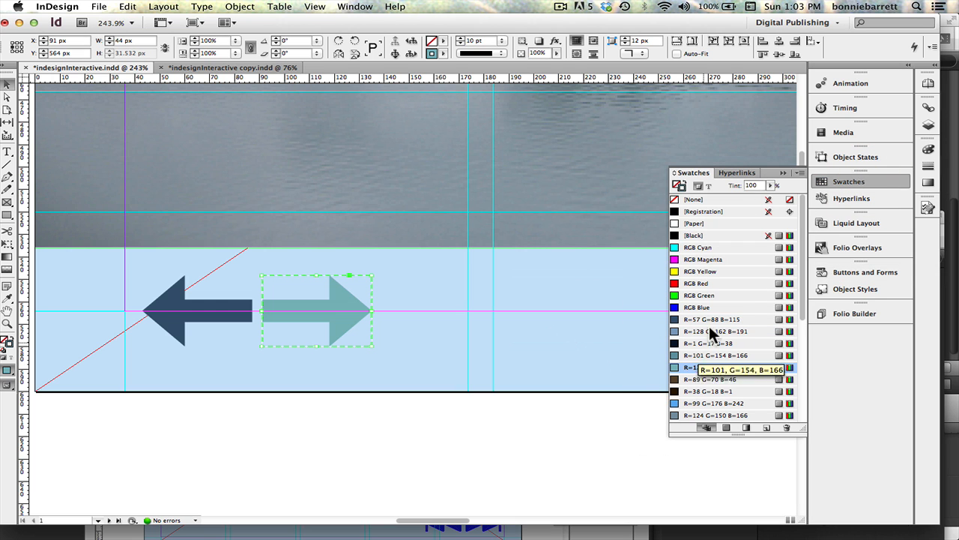
click(557, 42)
click(588, 58)
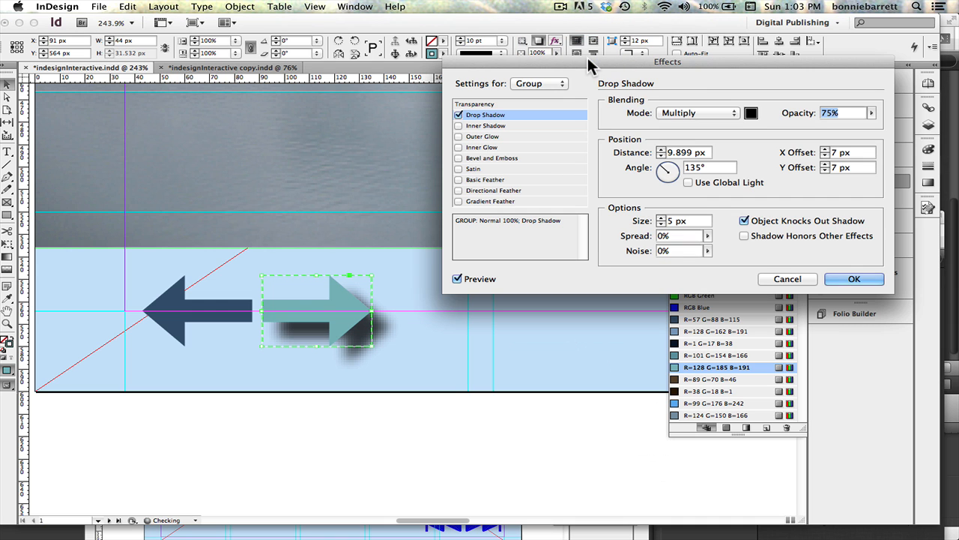
Set the right arrow's drop shadow colour to the R=101 G=154 B=166 swatch and its distance to 6 px
click(751, 112)
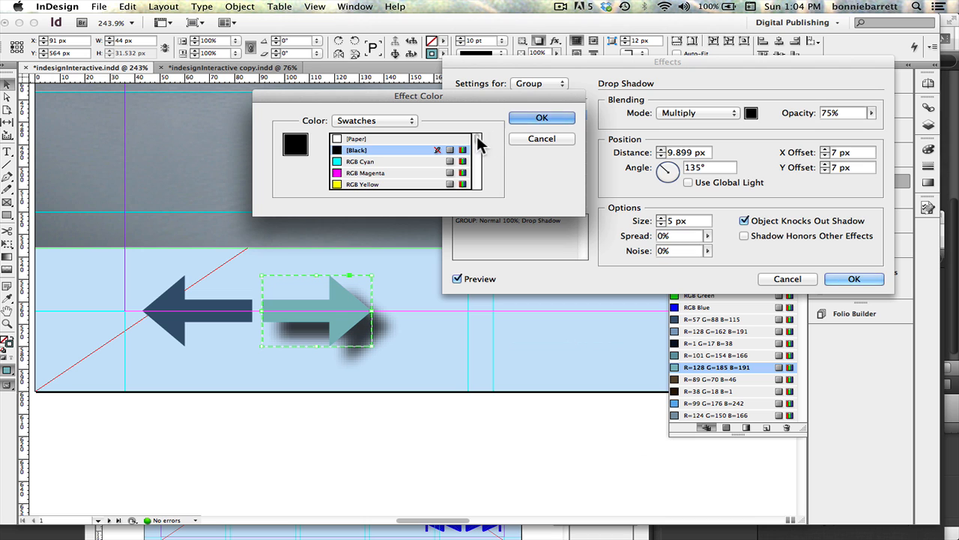
drag(476, 136, 475, 150)
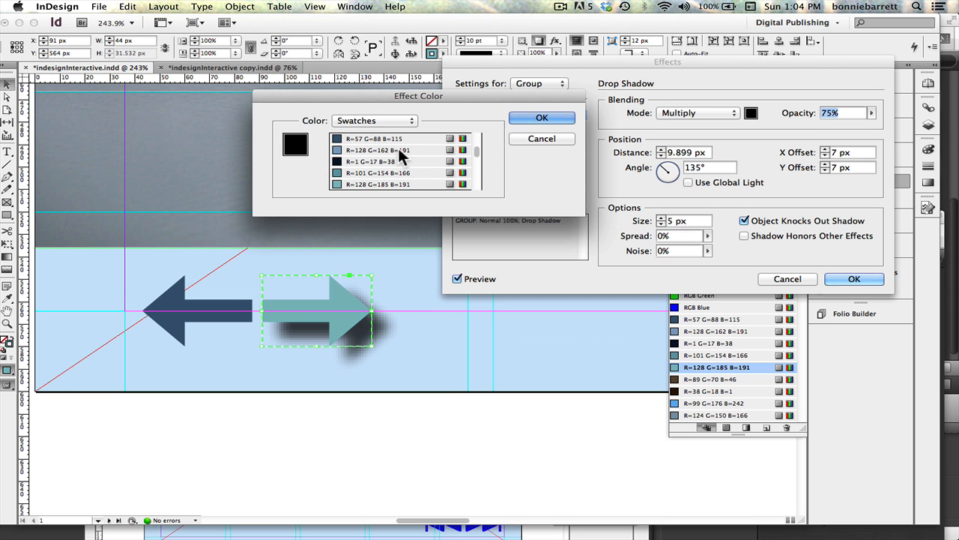
click(395, 173)
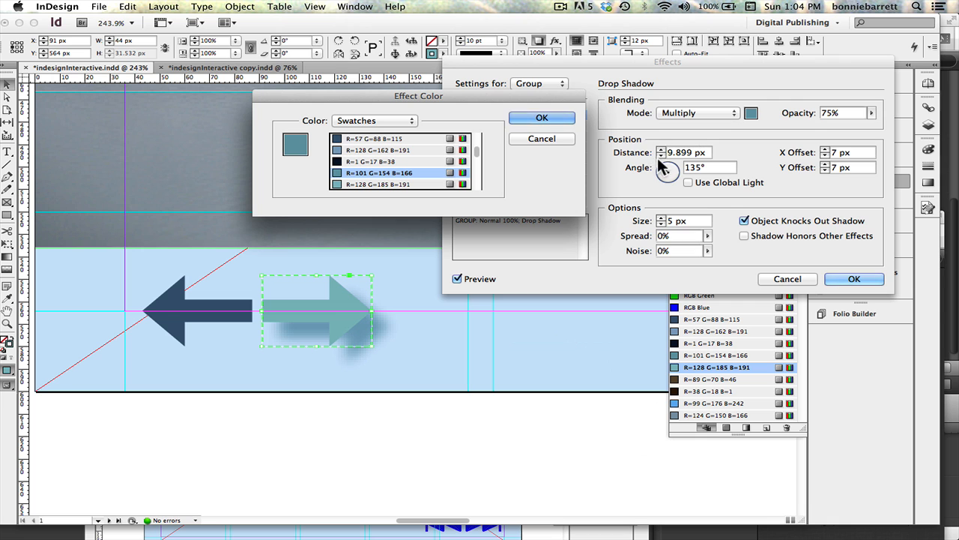
click(554, 118)
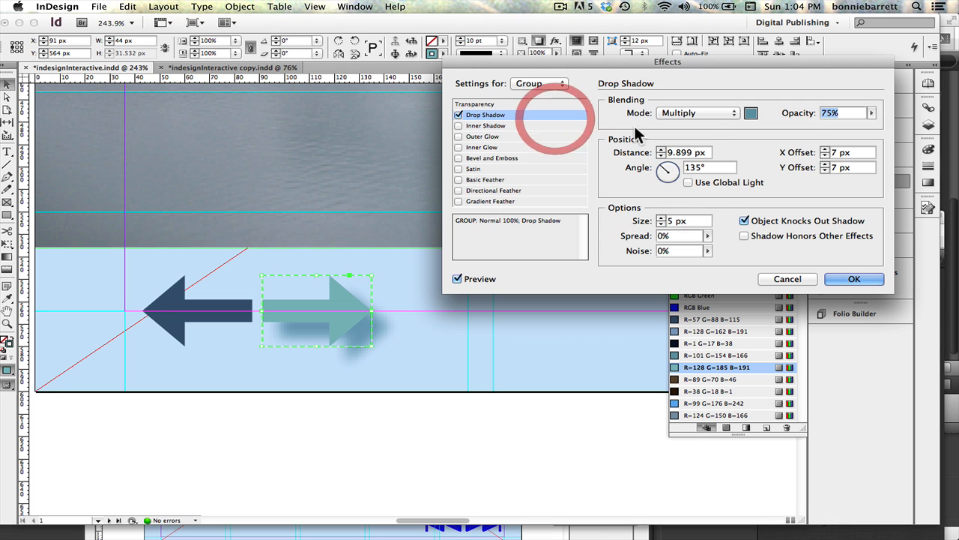
click(661, 156)
click(660, 155)
click(661, 155)
click(660, 155)
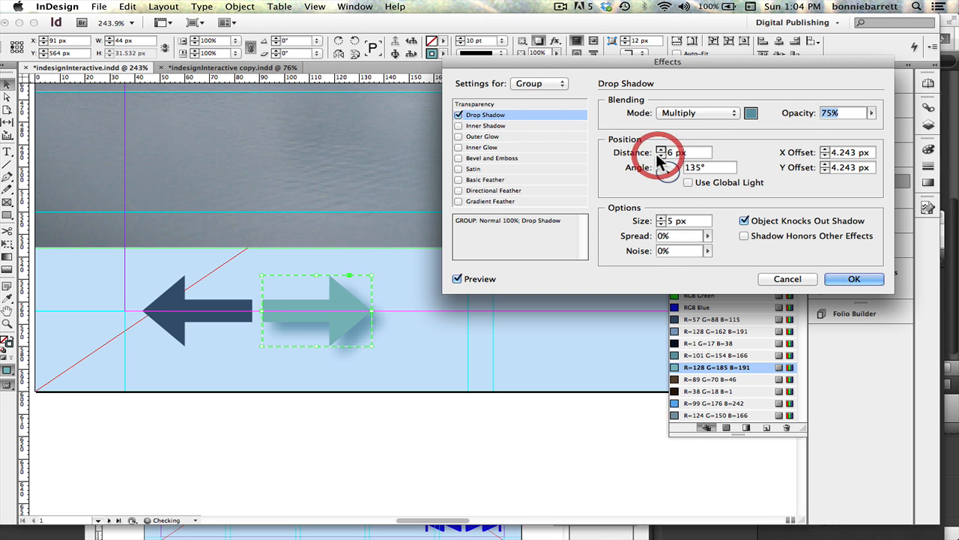
click(853, 278)
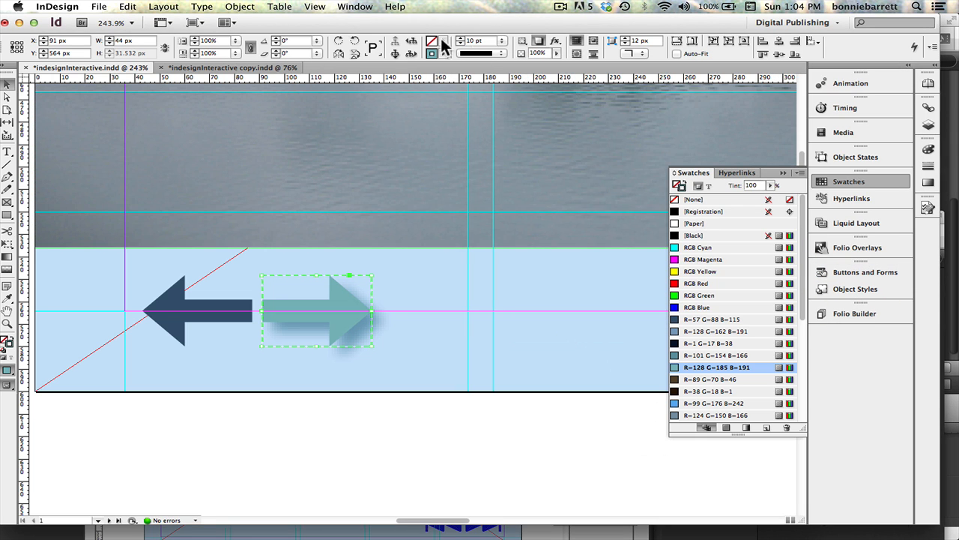
Save the right arrow's rollover look as a new object style named "next state rollover"
click(356, 6)
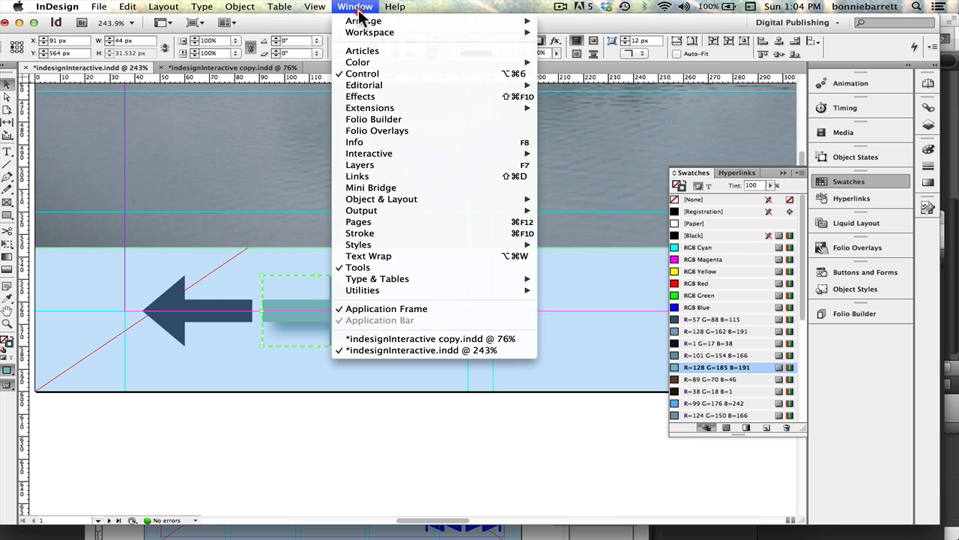
mouse_move(387, 246)
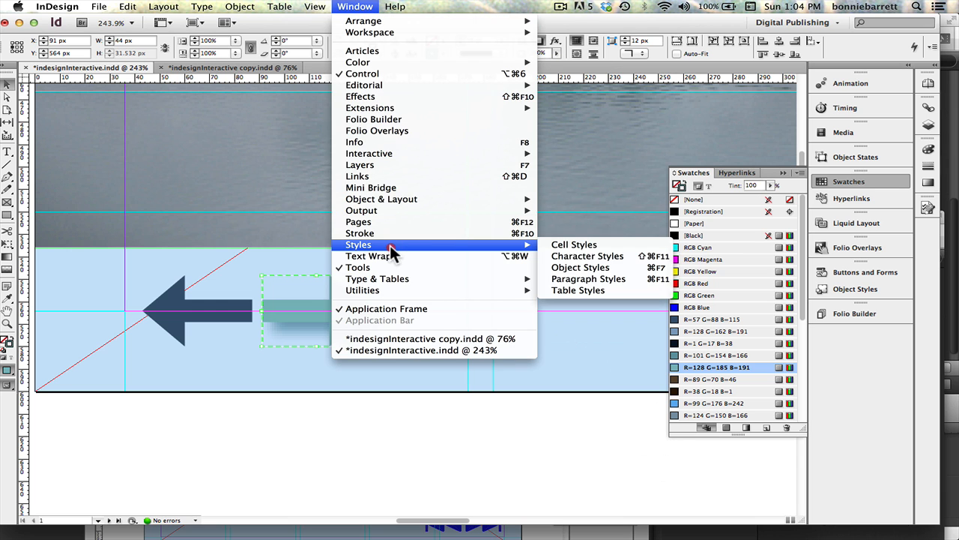
click(575, 268)
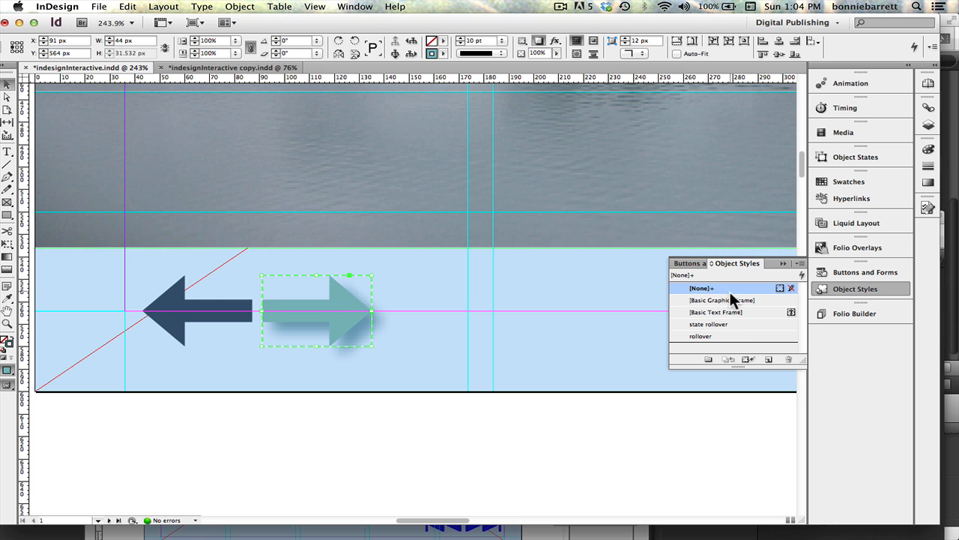
click(799, 263)
click(799, 266)
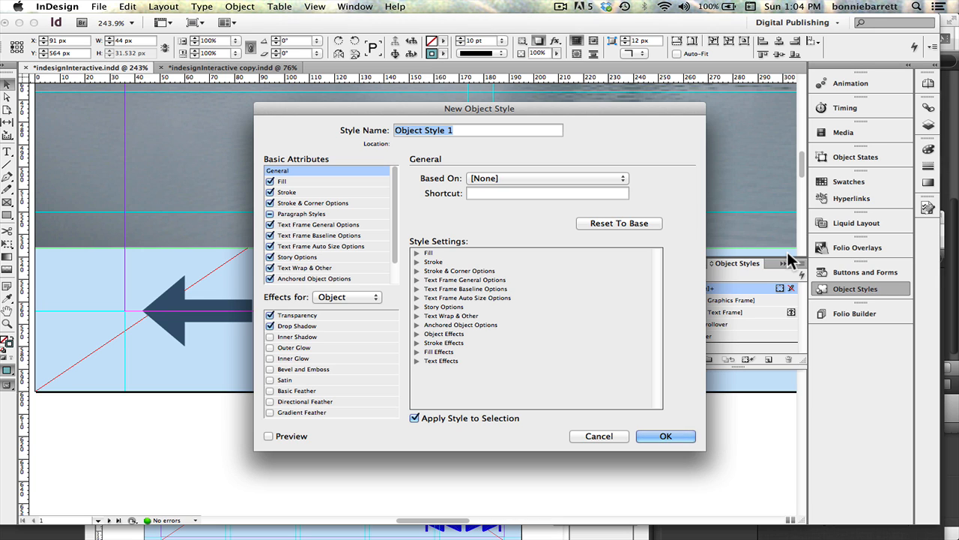
text(next s)
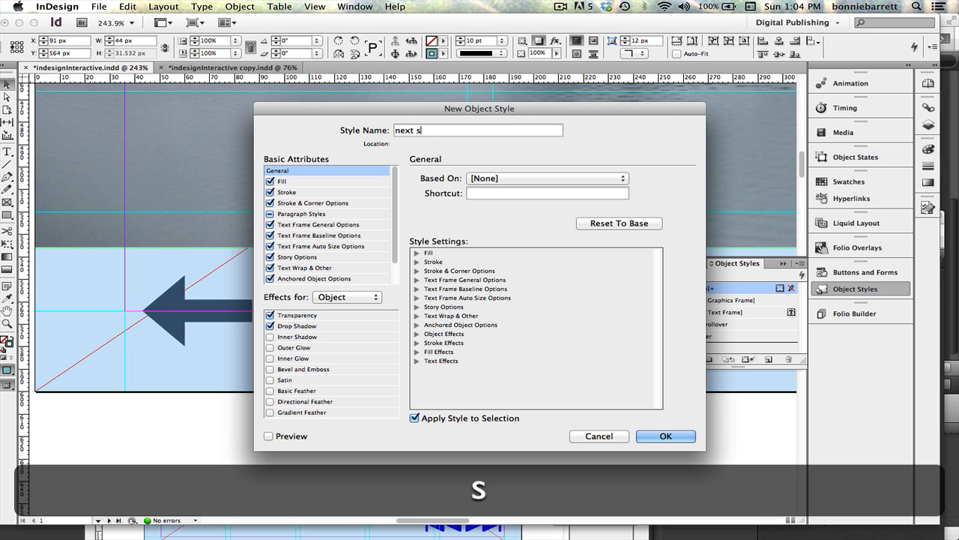
text(tate rollover)
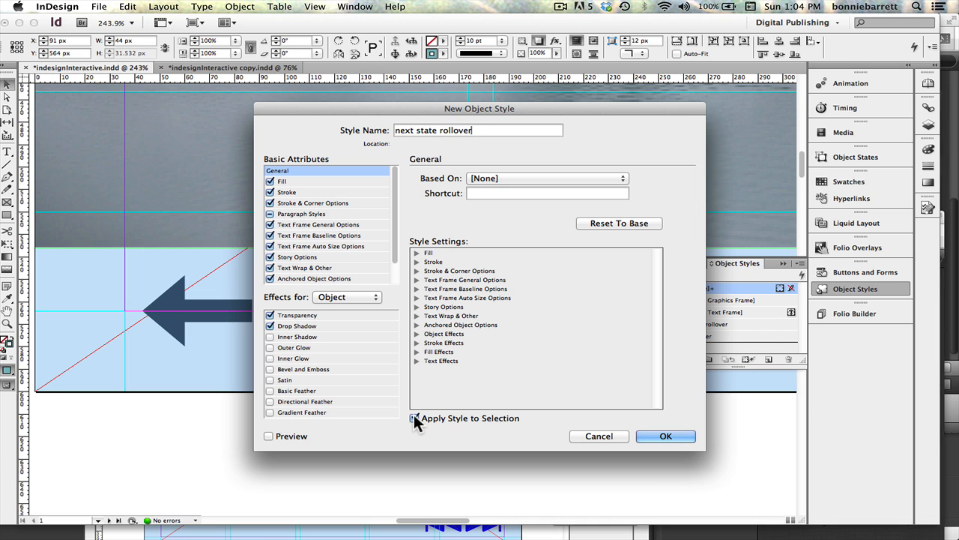
click(660, 436)
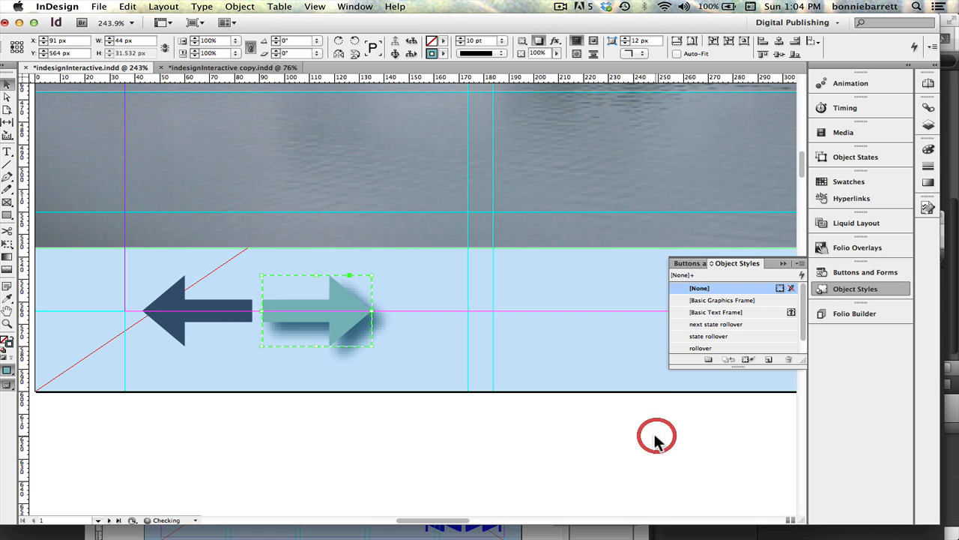
Convert the left-pointing arrow into a button
click(170, 296)
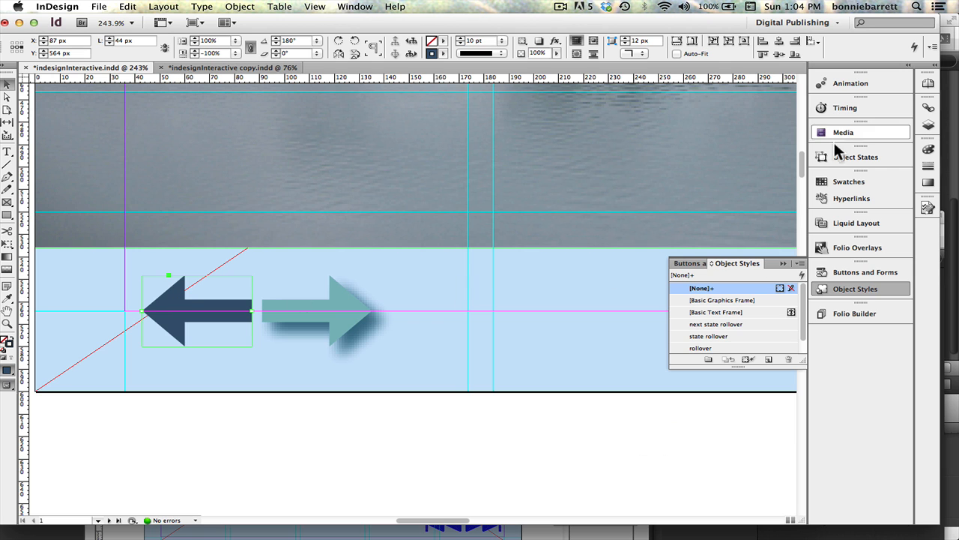
click(860, 271)
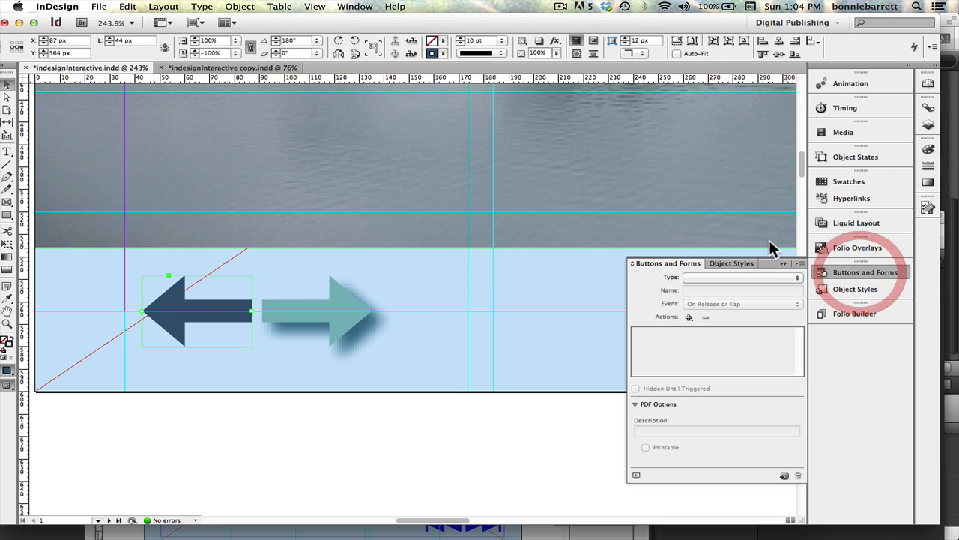
click(740, 274)
click(741, 277)
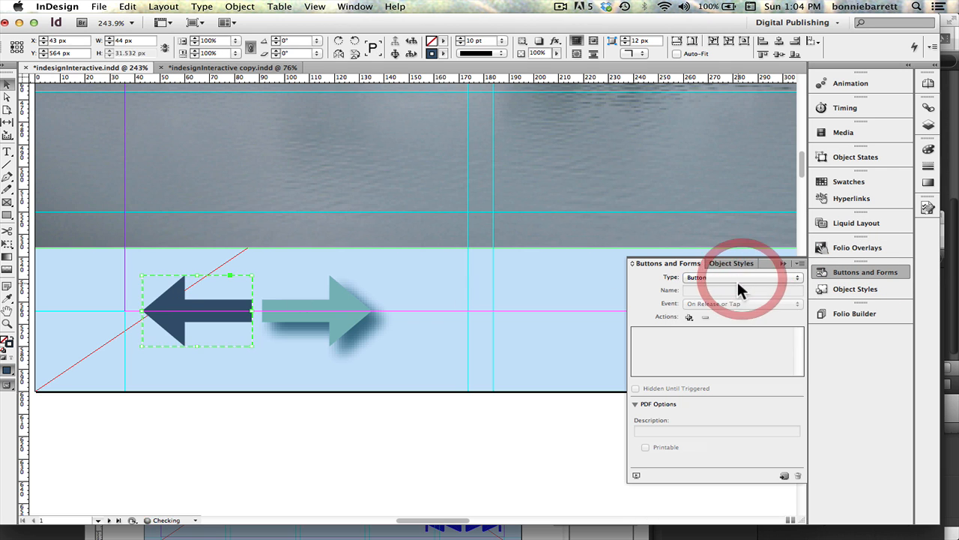
Try to name the left arrow button "go to previous state"
triple_click(670, 260)
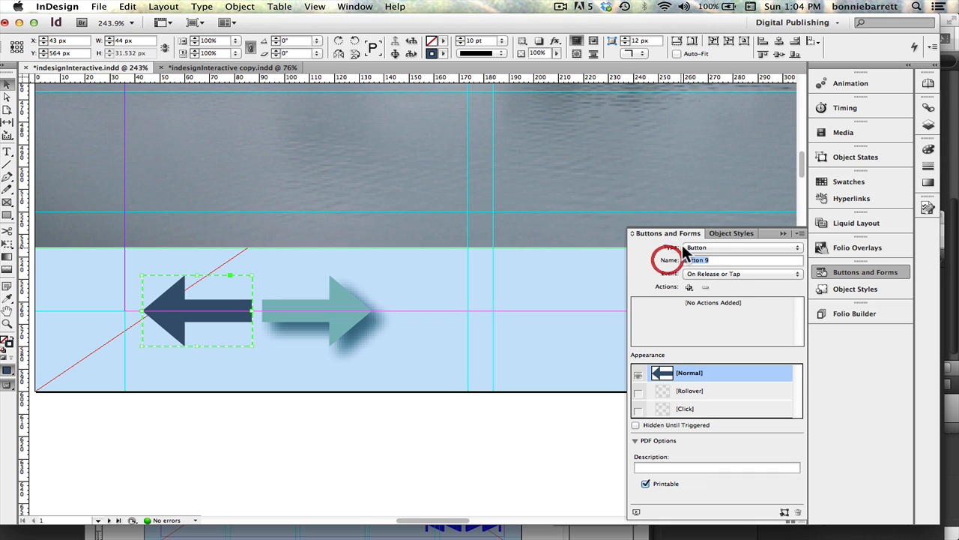
text(go to pr)
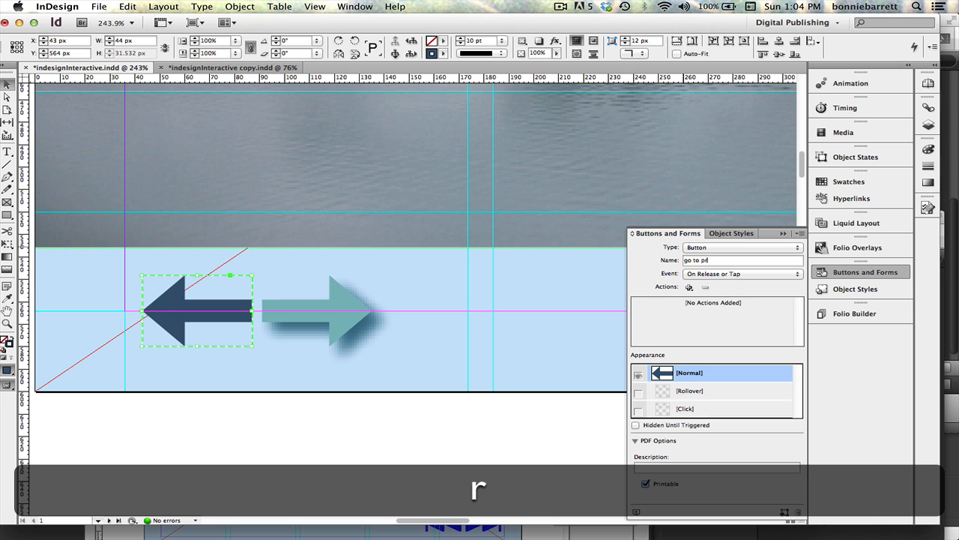
text(evious state)
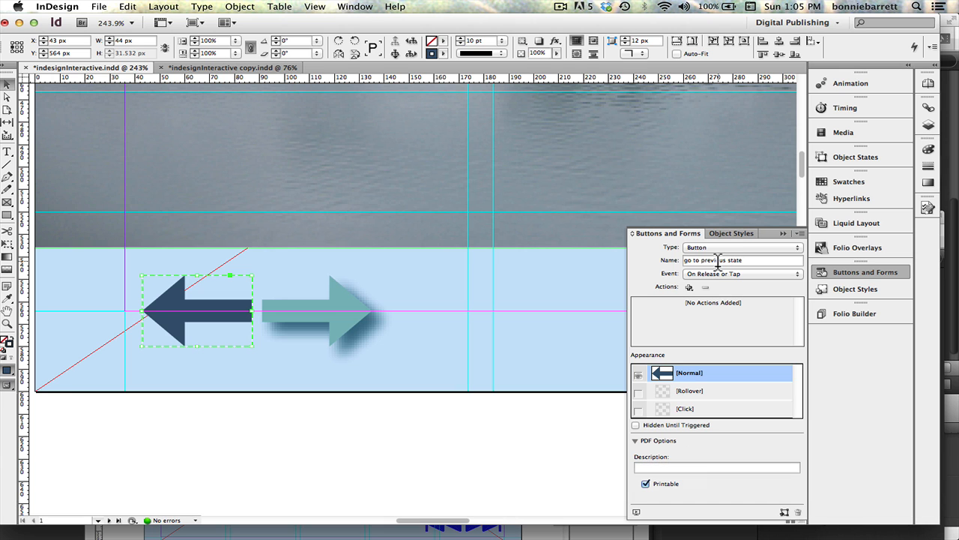
Add a Go To Previous State action to the left arrow button and enable its Rollover appearance
click(689, 288)
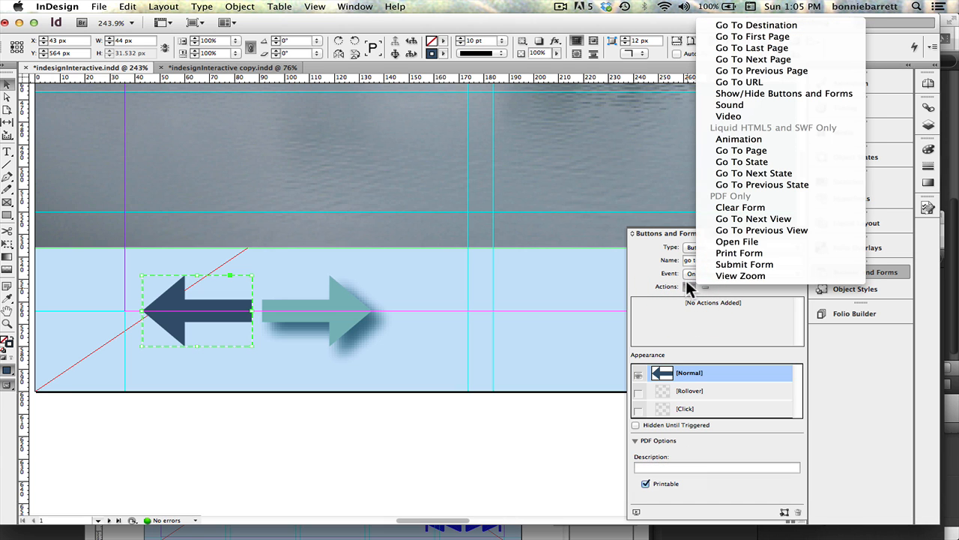
click(778, 184)
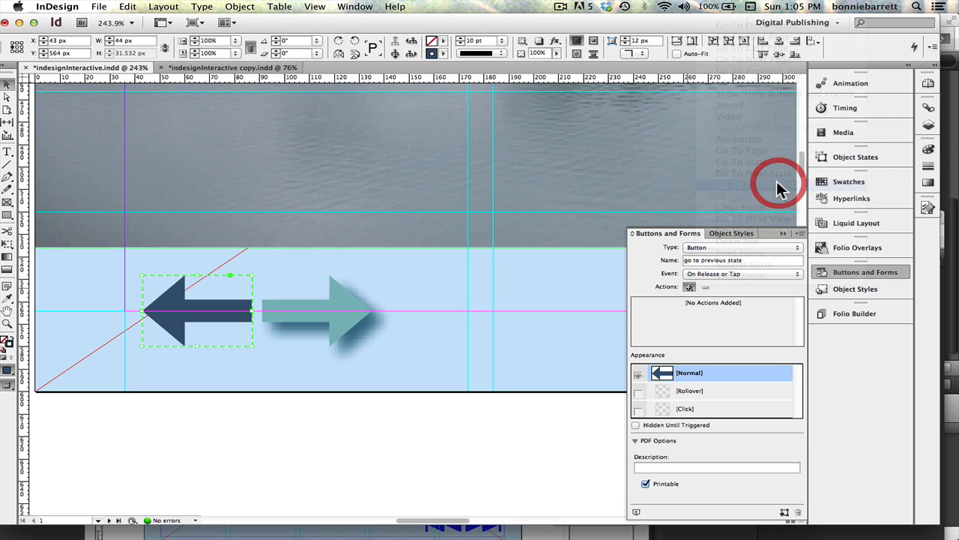
click(709, 391)
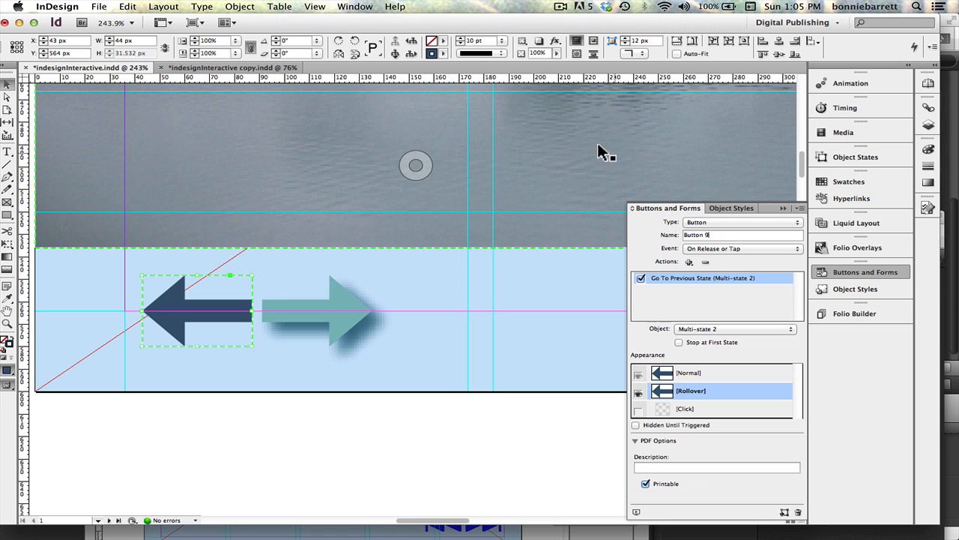
Apply the "next state rollover" object style to the left arrow button's rollover appearance
click(351, 7)
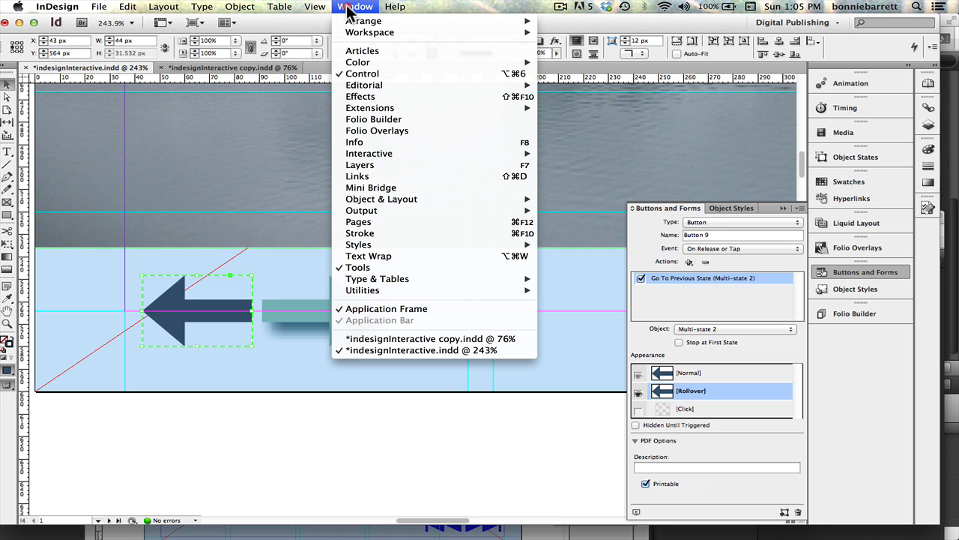
mouse_move(395, 247)
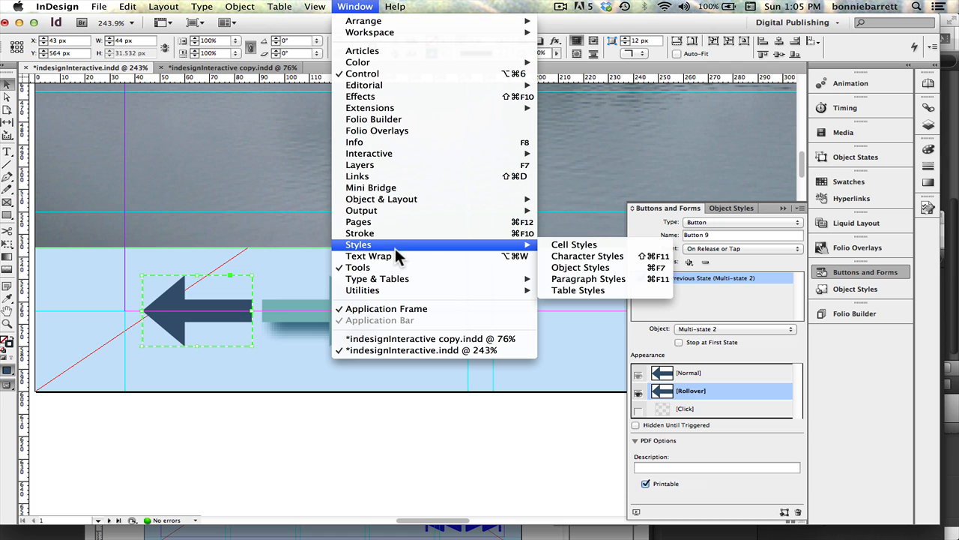
click(595, 268)
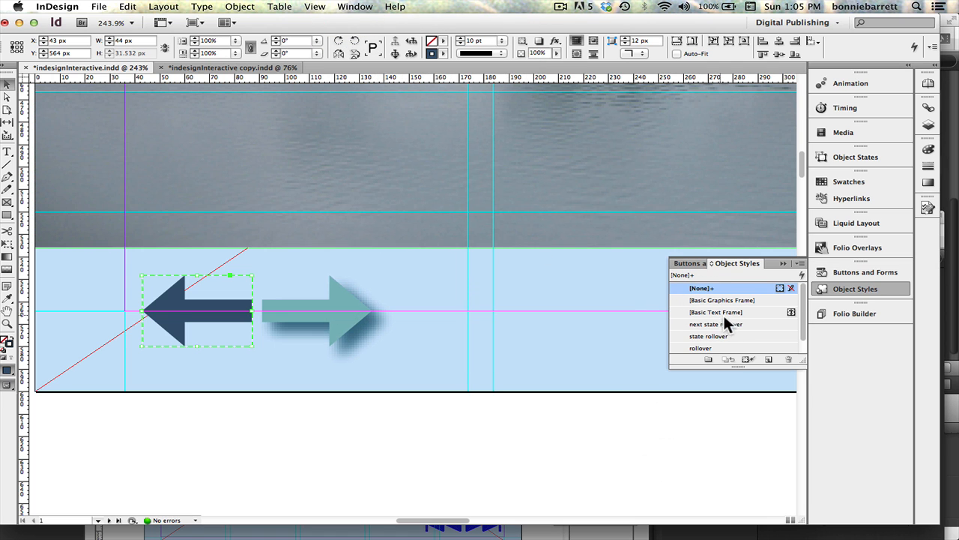
click(736, 322)
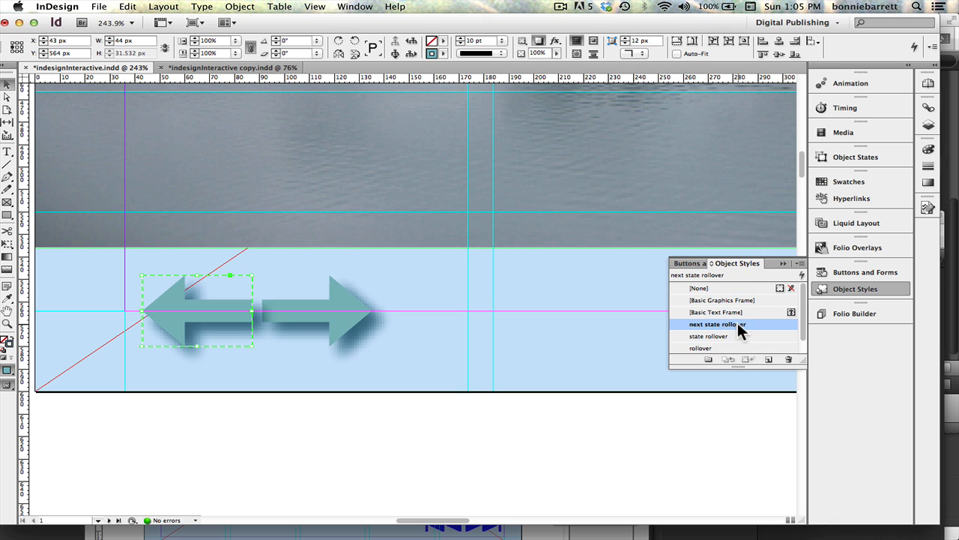
Set both the left and right arrow buttons back to their Normal appearance
click(824, 272)
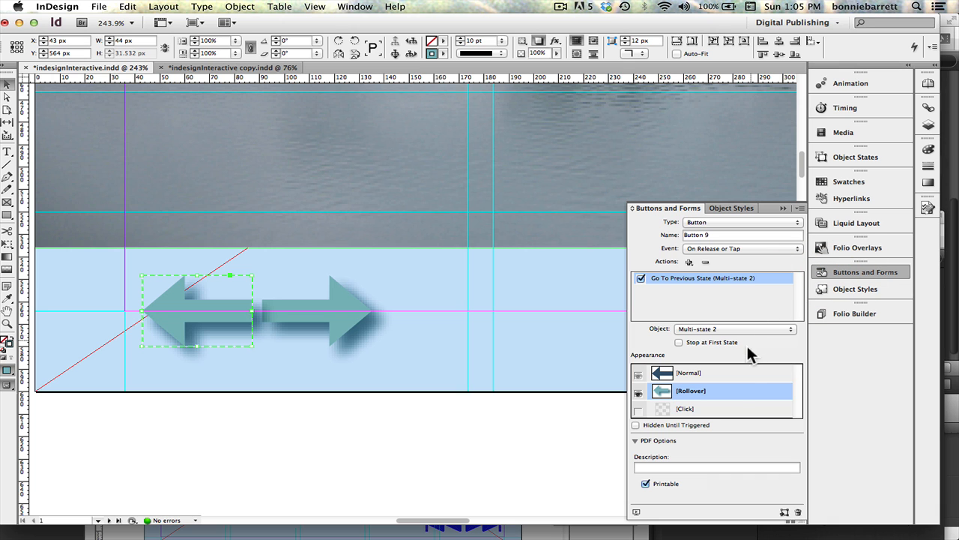
click(715, 371)
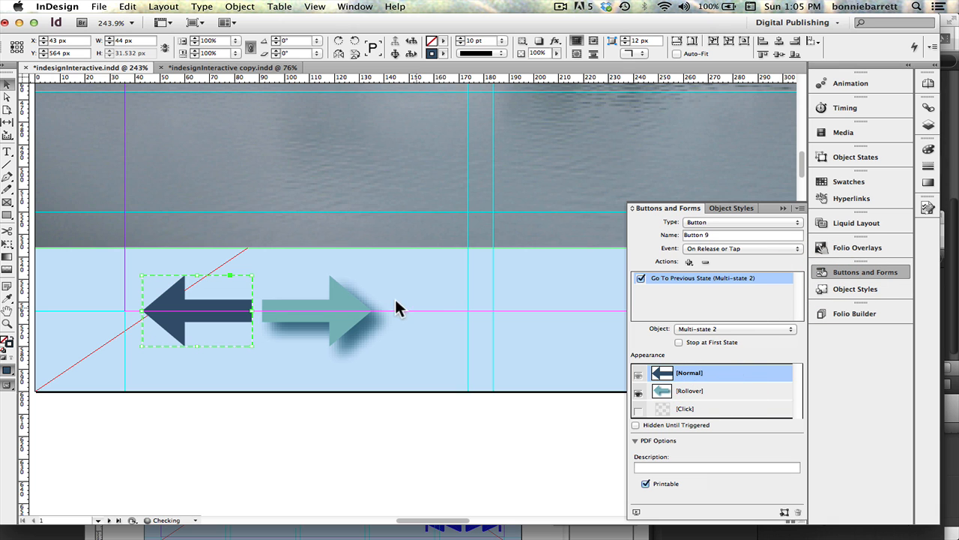
click(337, 316)
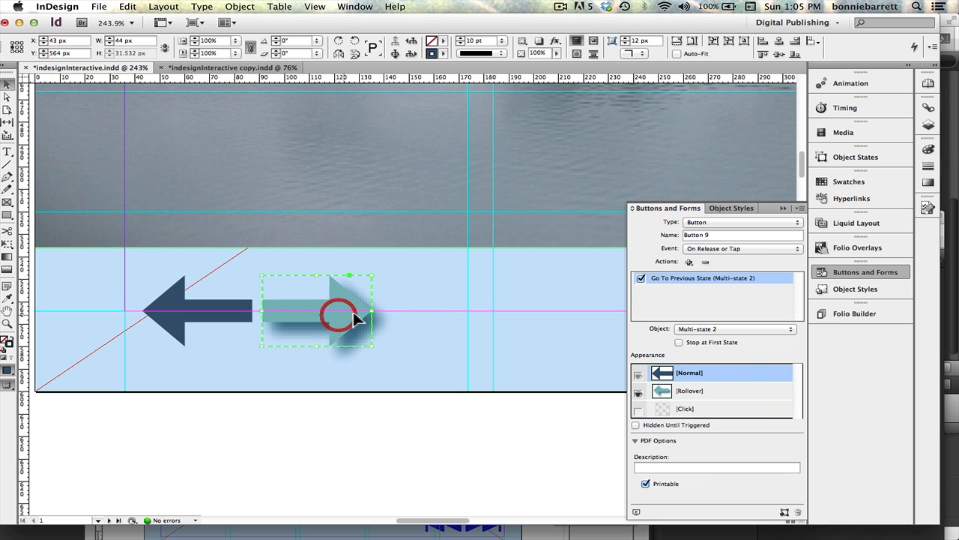
click(699, 372)
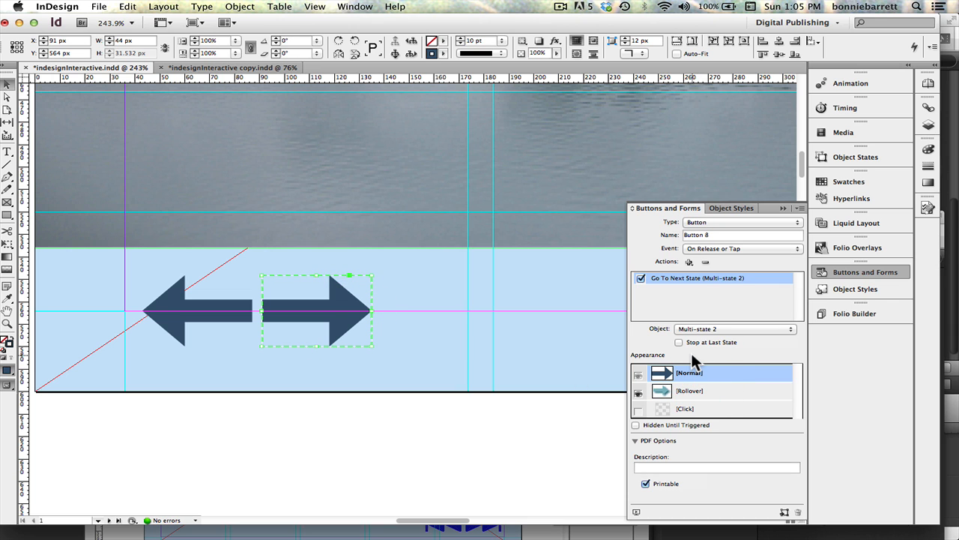
click(352, 7)
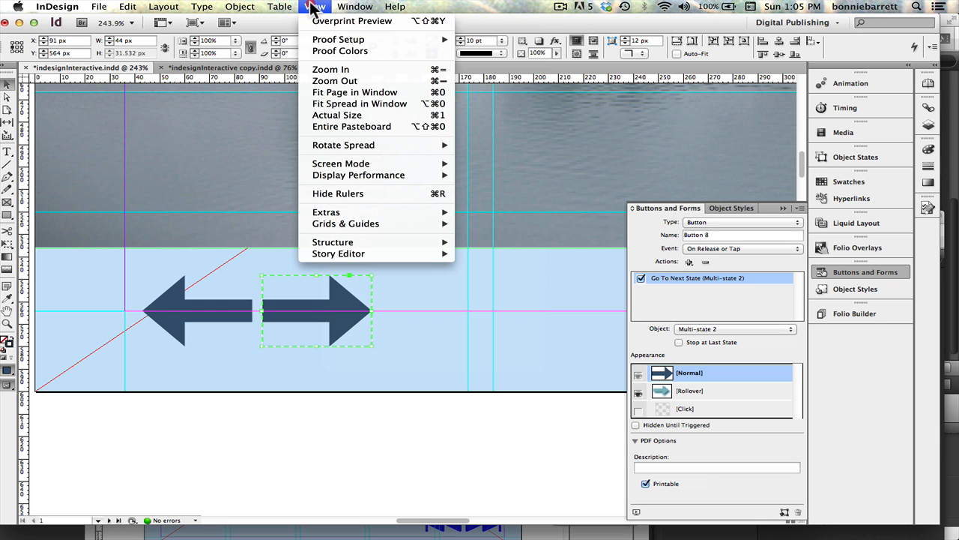
click(331, 91)
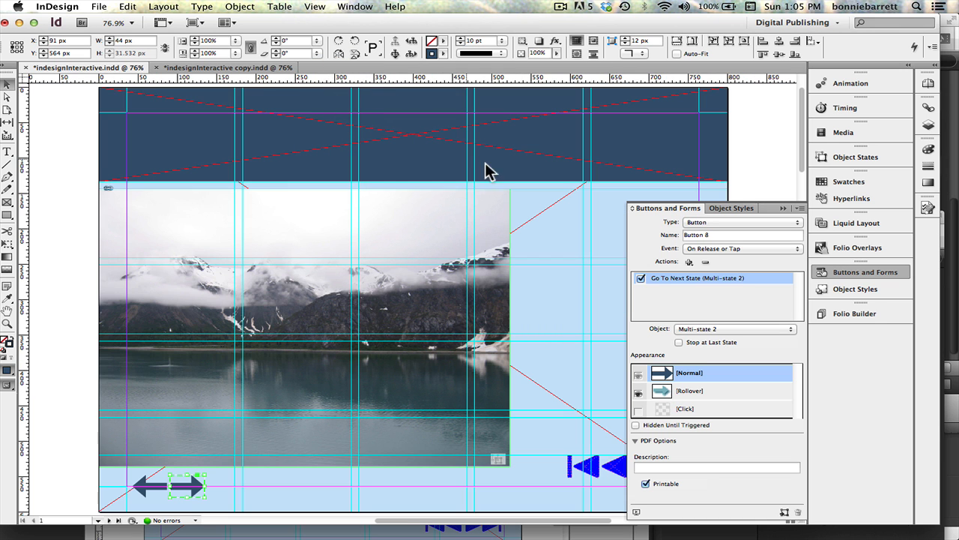
Preview page 1 as SWF and test the slideshow's right and left arrow buttons, then close the preview
click(636, 512)
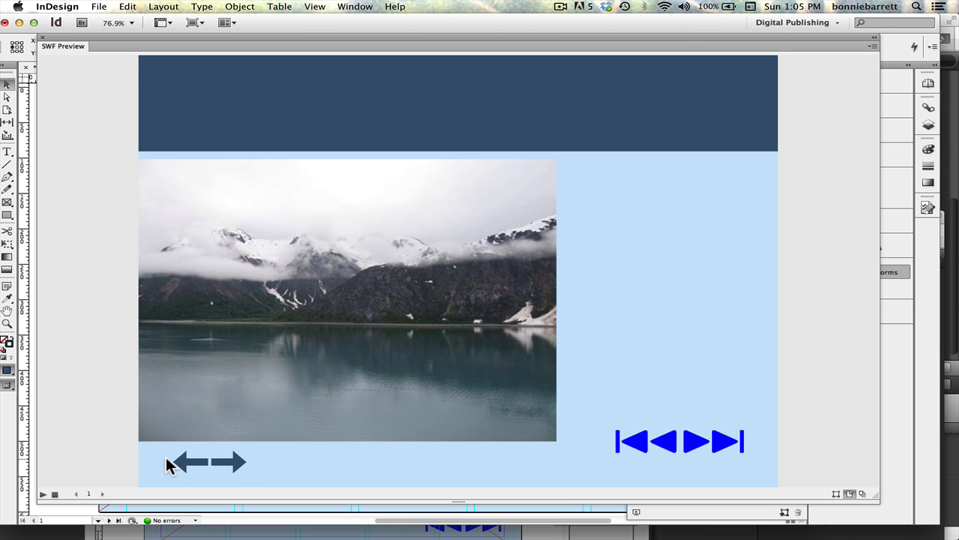
click(230, 460)
click(231, 461)
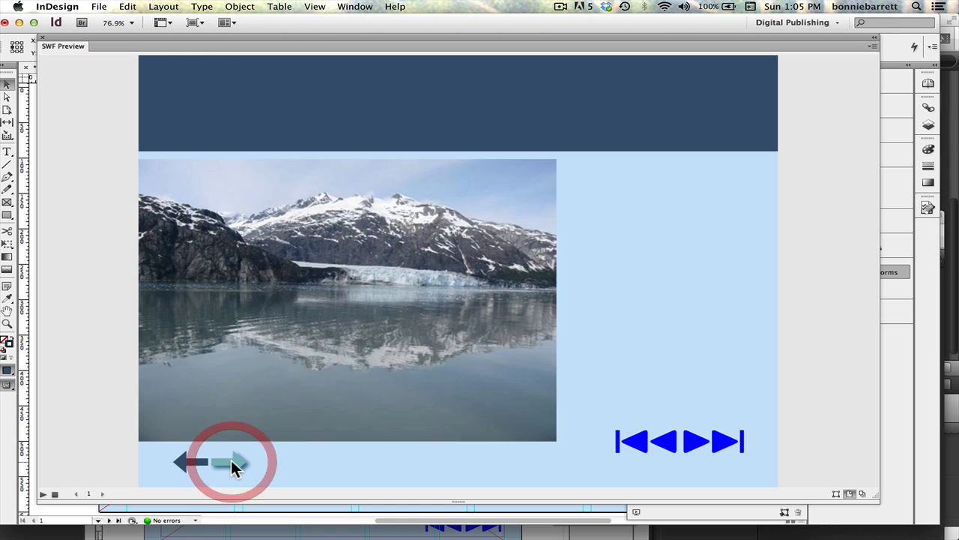
click(231, 461)
click(231, 461)
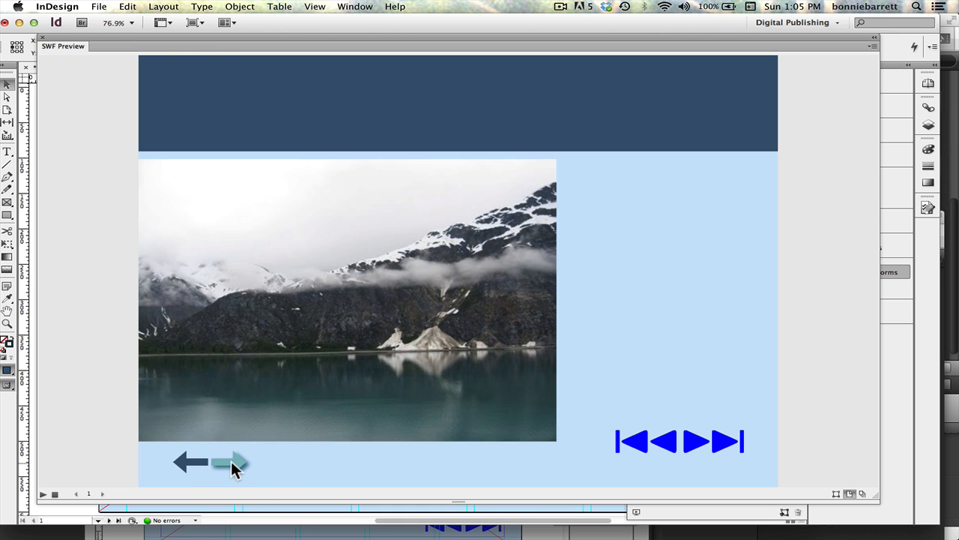
click(231, 461)
click(189, 462)
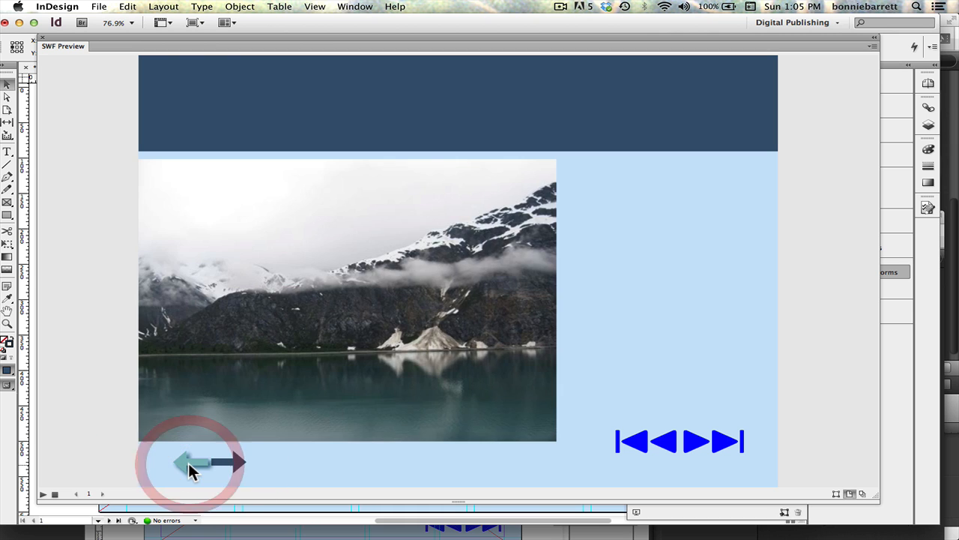
click(188, 462)
click(188, 463)
click(188, 463)
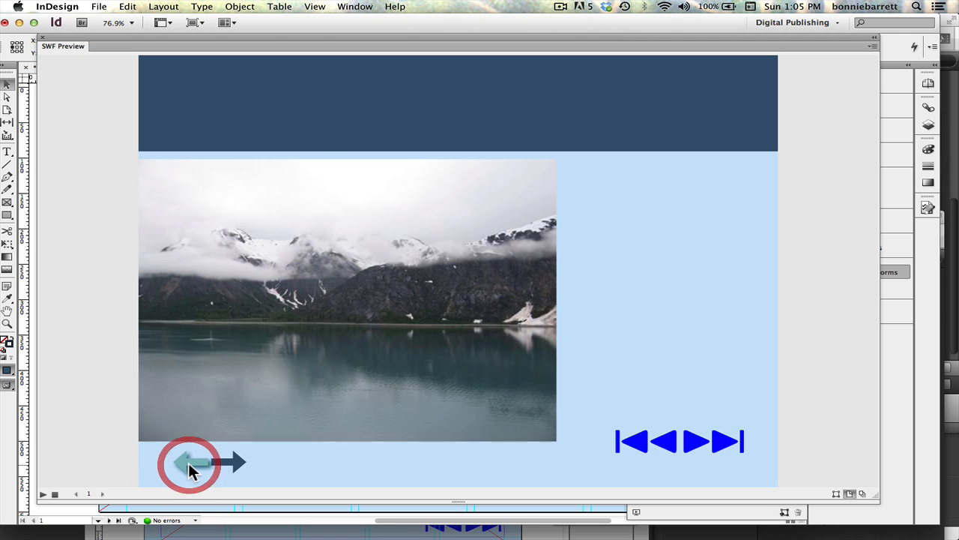
click(228, 464)
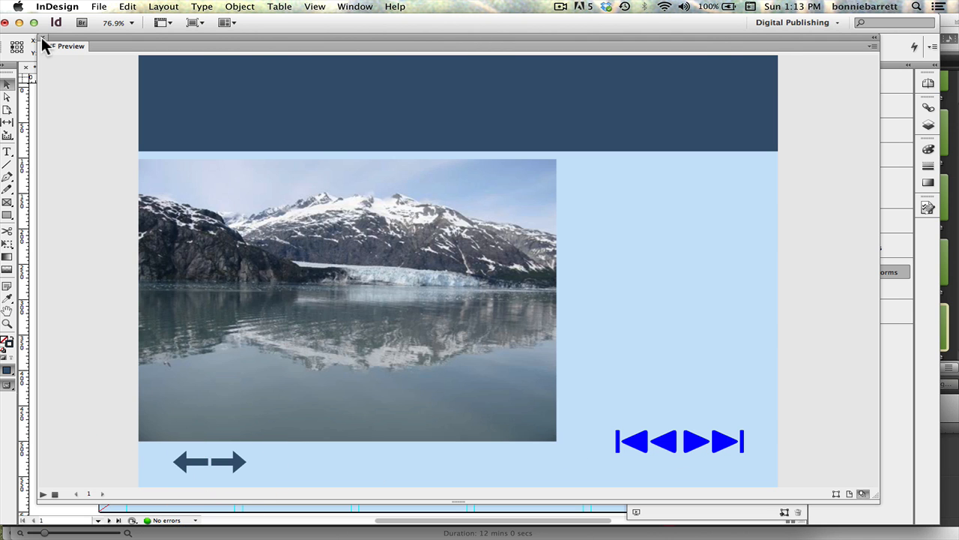
click(42, 37)
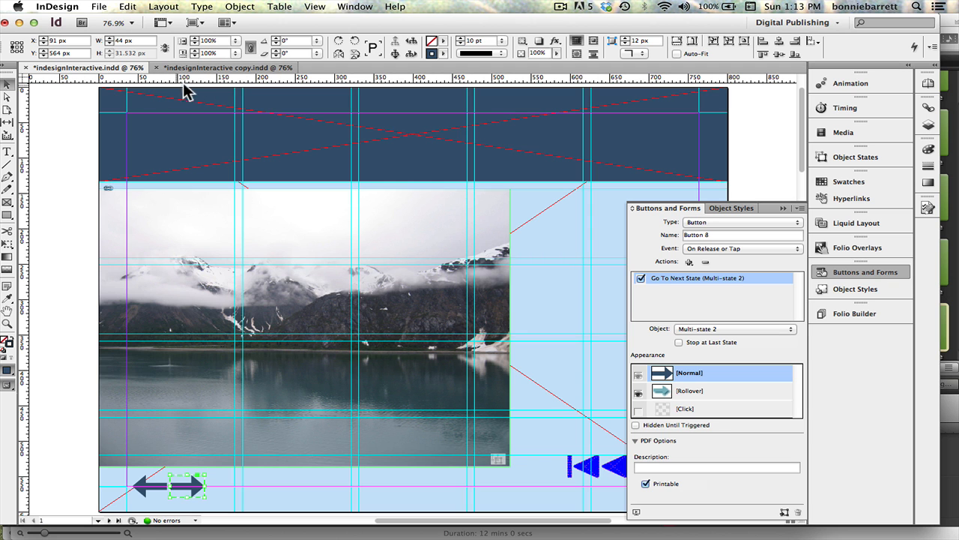
Copy the "Glacier Bay, Alaska" title from indesignInteractive copy.indd and paste it in place on page 1 of indesignInteractive.indd
click(217, 68)
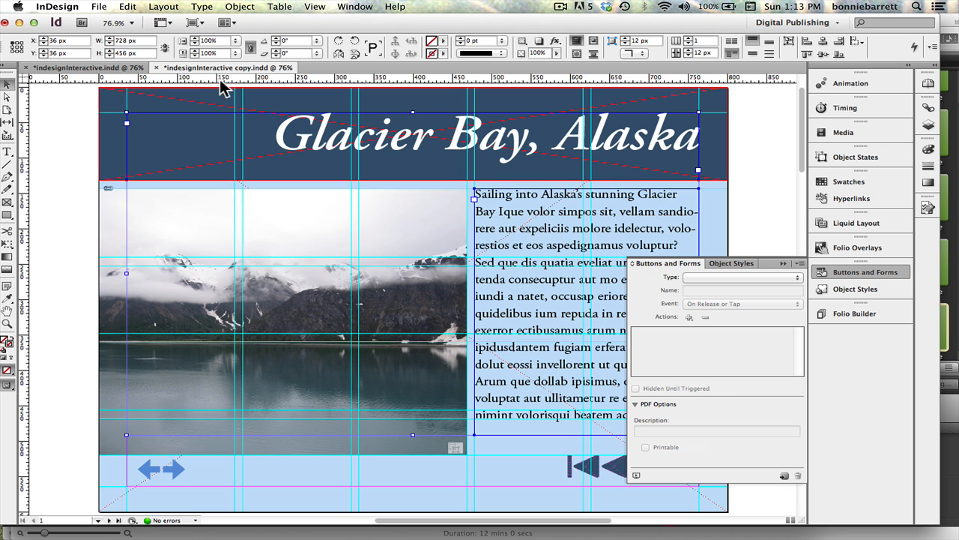
click(347, 136)
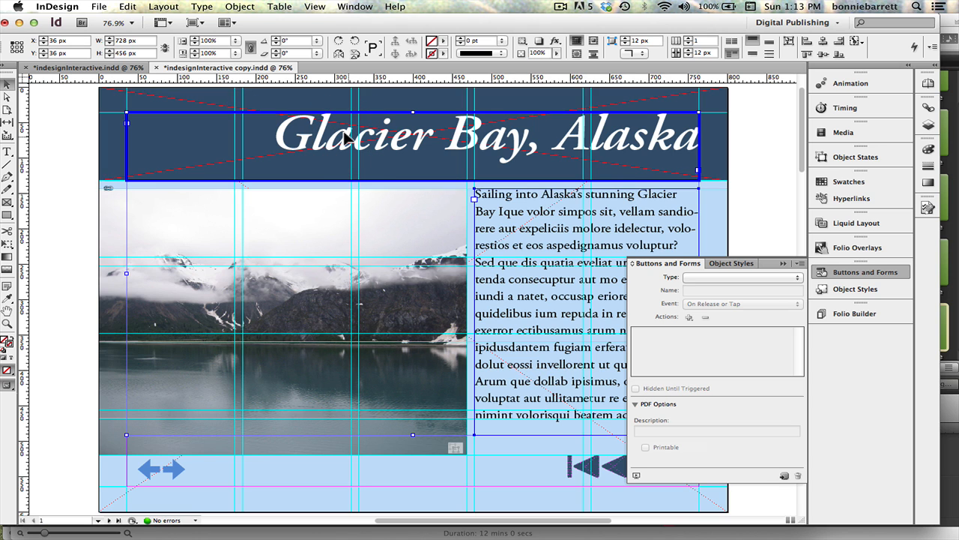
key(shift)
shift+click(551, 242)
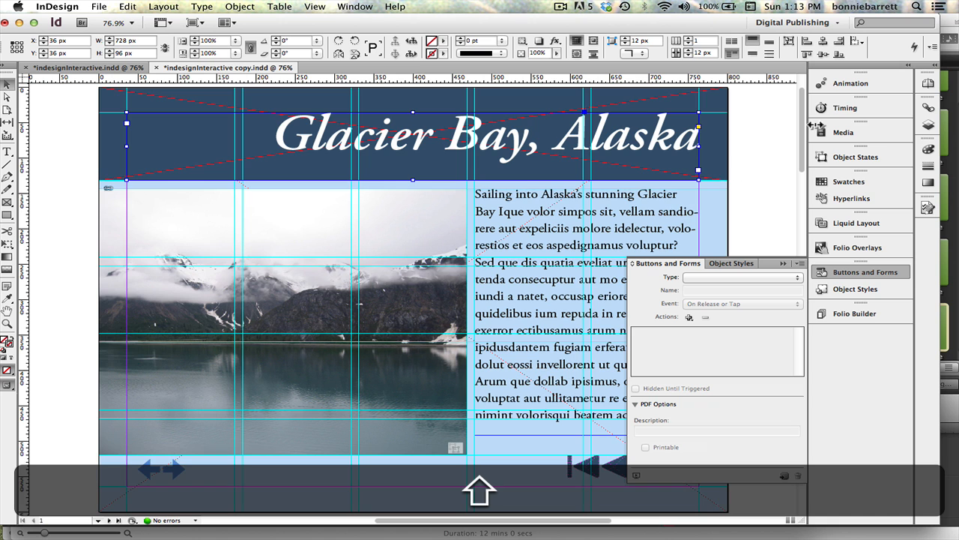
click(928, 124)
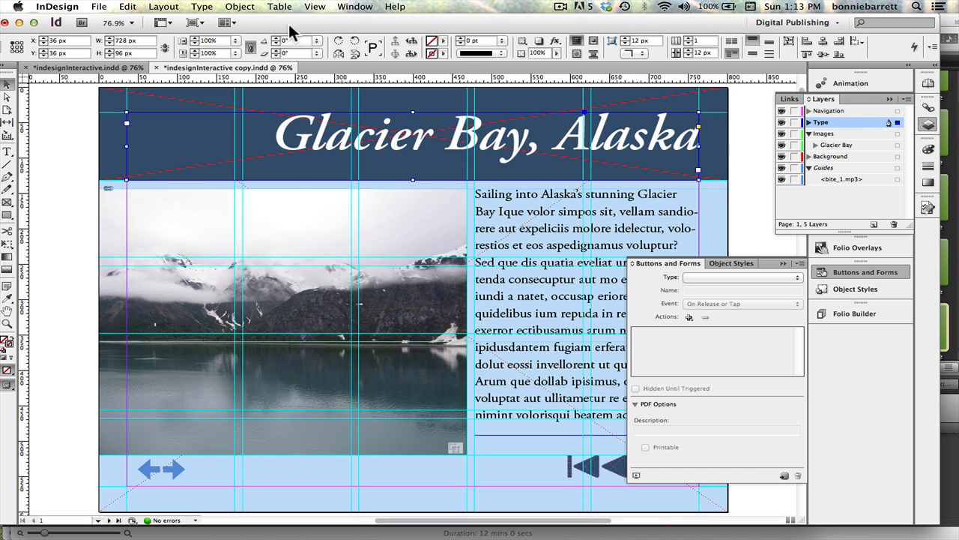
click(129, 7)
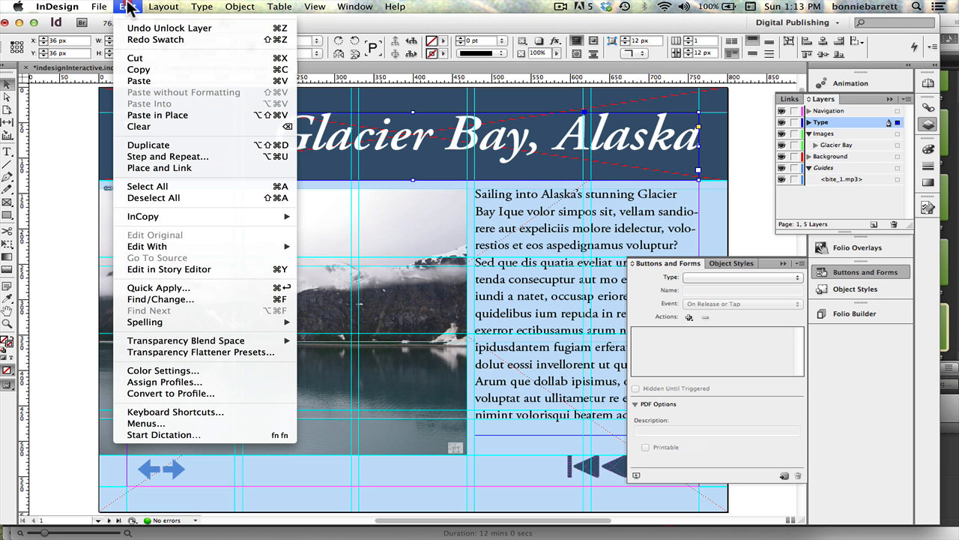
click(136, 73)
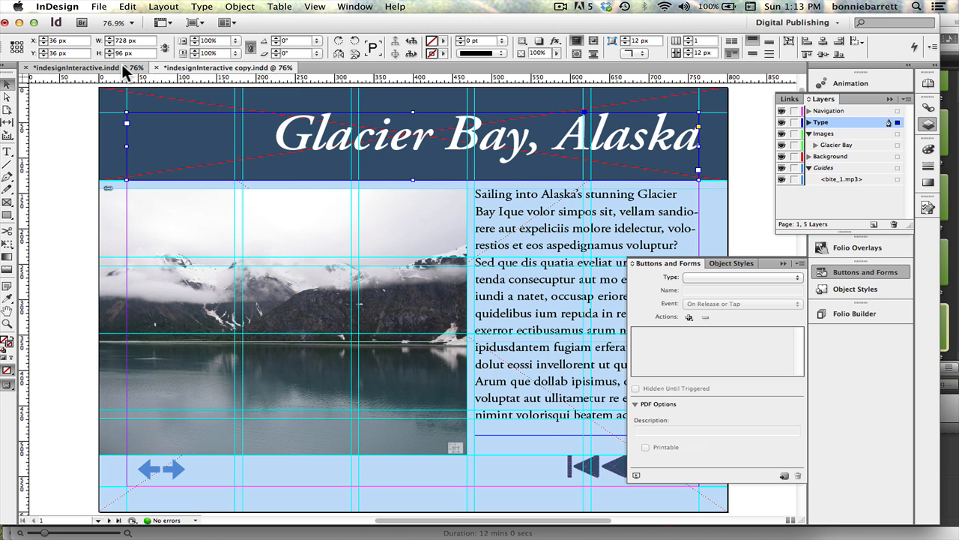
click(126, 67)
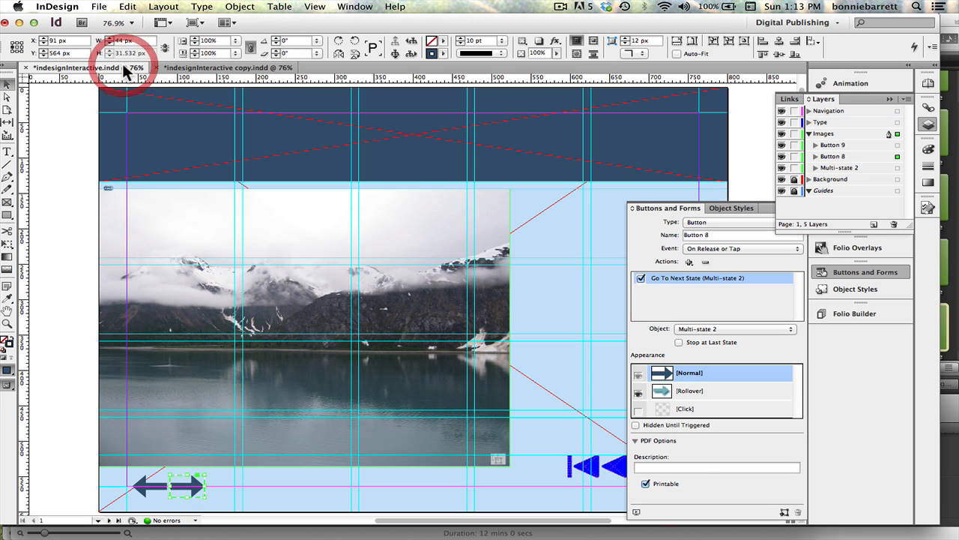
click(129, 7)
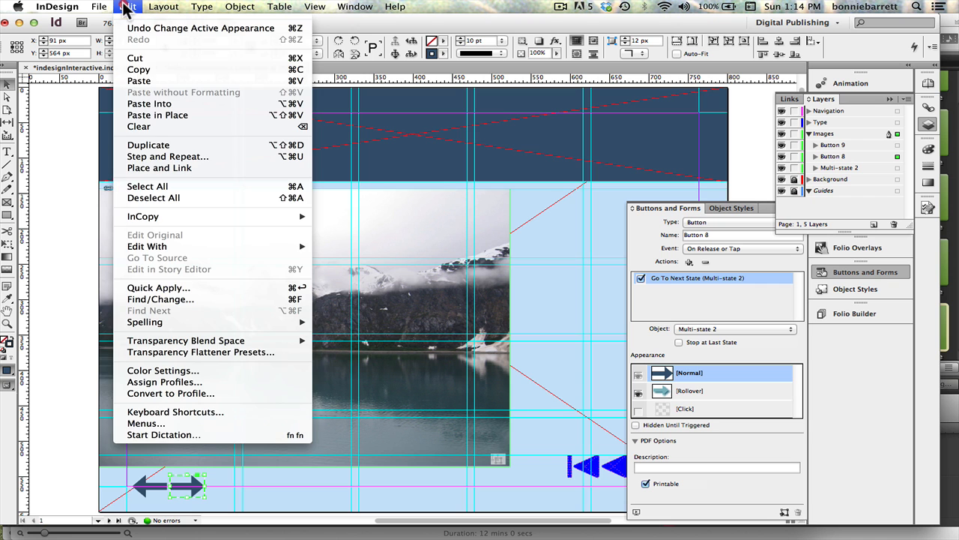
click(151, 113)
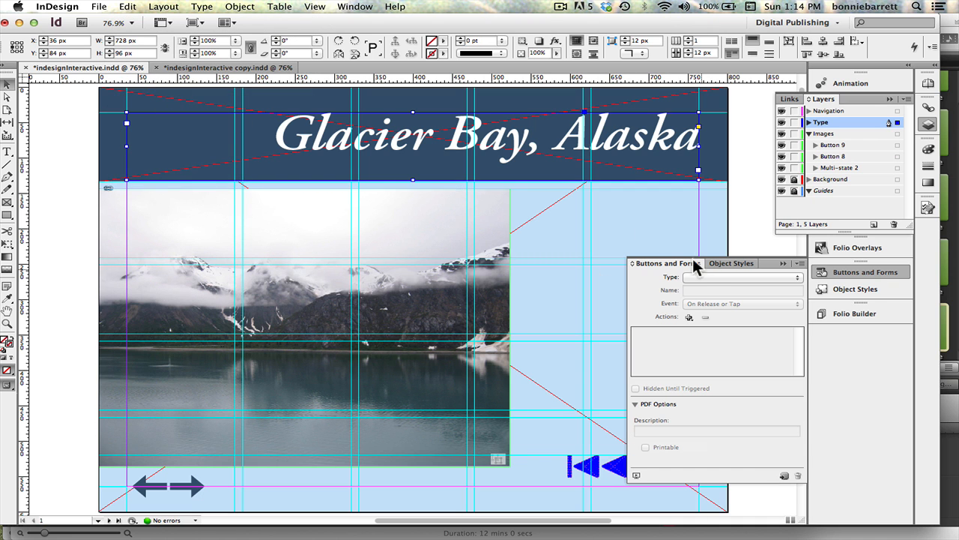
Copy the body text frame from indesignInteractive copy.indd in place into indesignInteractive.indd and narrow it from its left side to 222 px wide
click(229, 68)
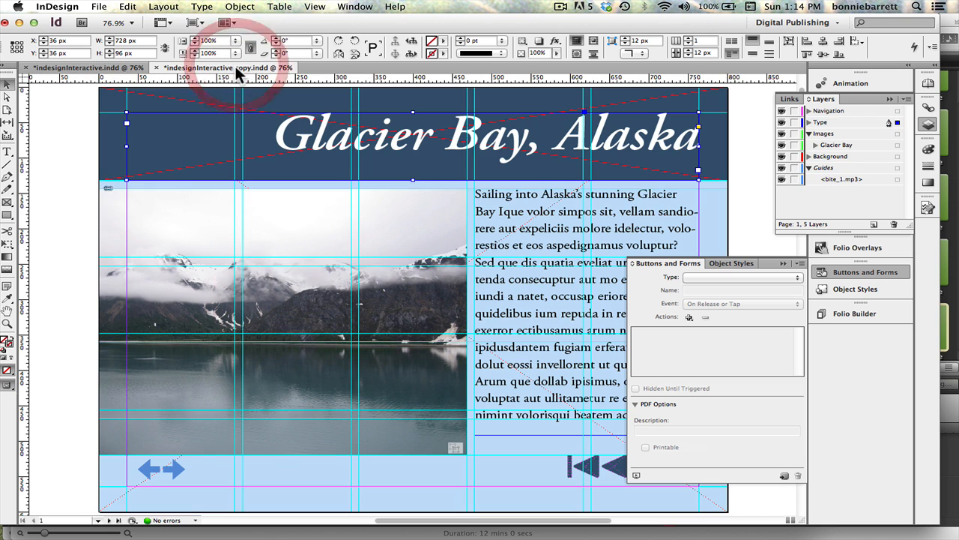
click(498, 216)
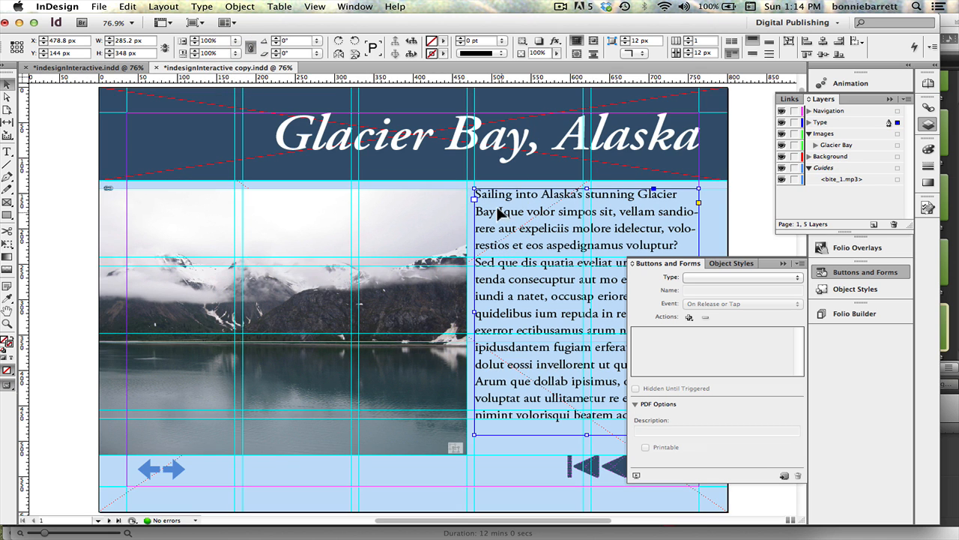
click(127, 7)
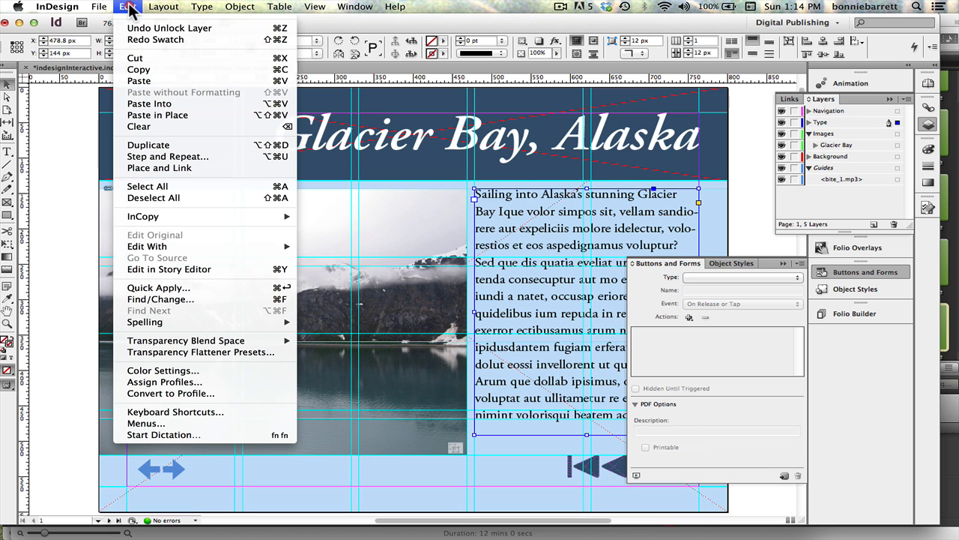
click(125, 70)
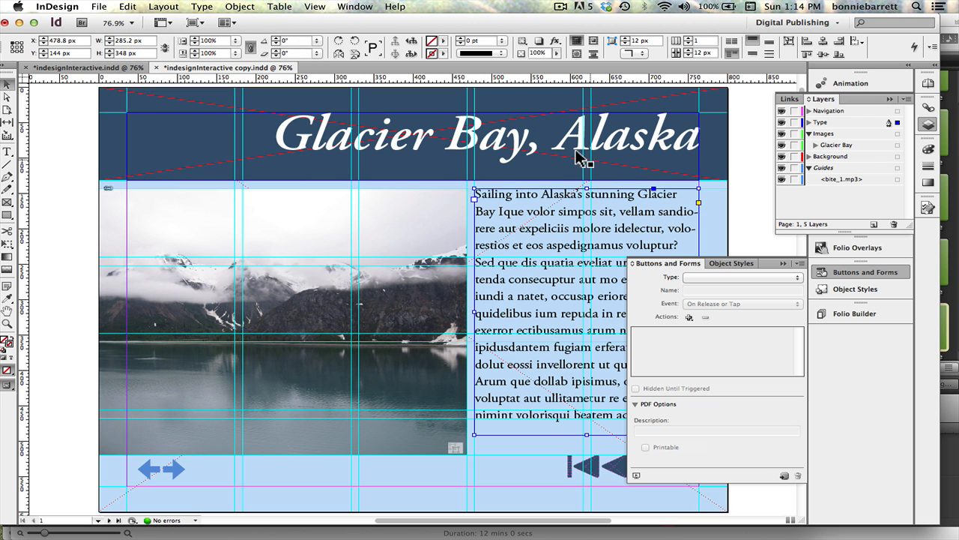
click(129, 67)
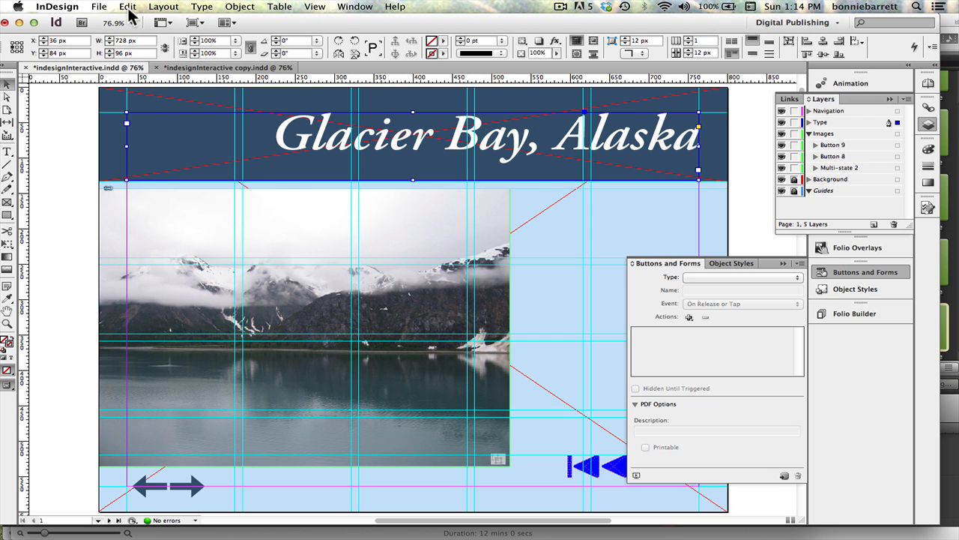
click(128, 7)
click(155, 117)
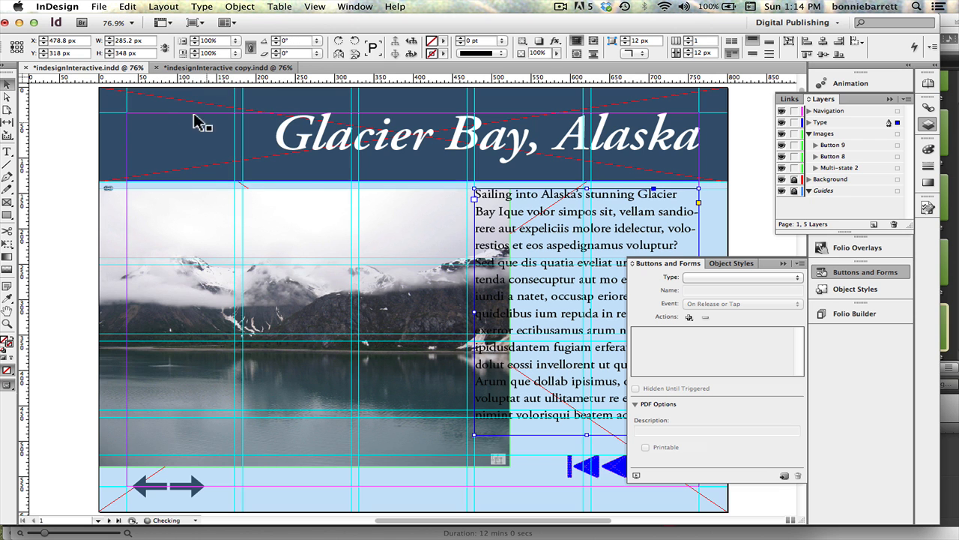
click(783, 263)
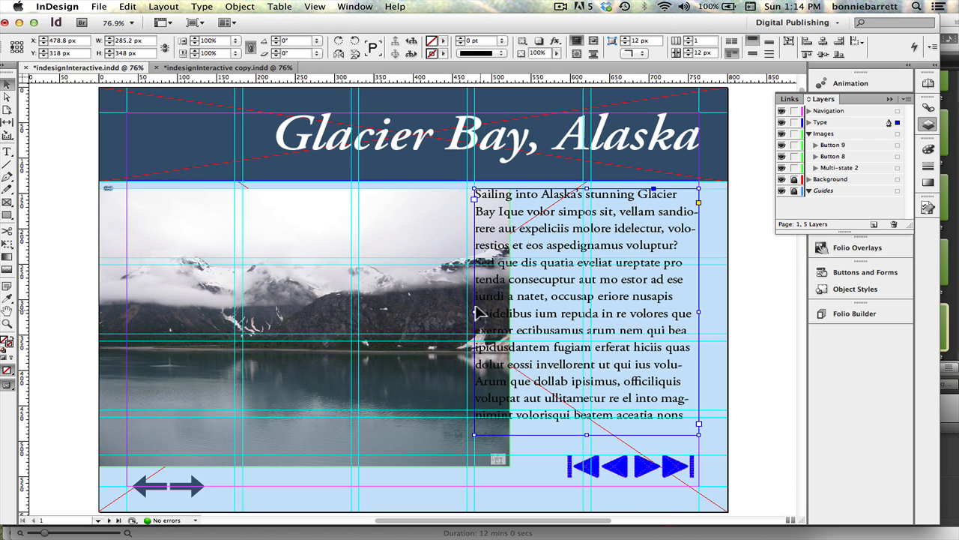
drag(477, 314, 526, 307)
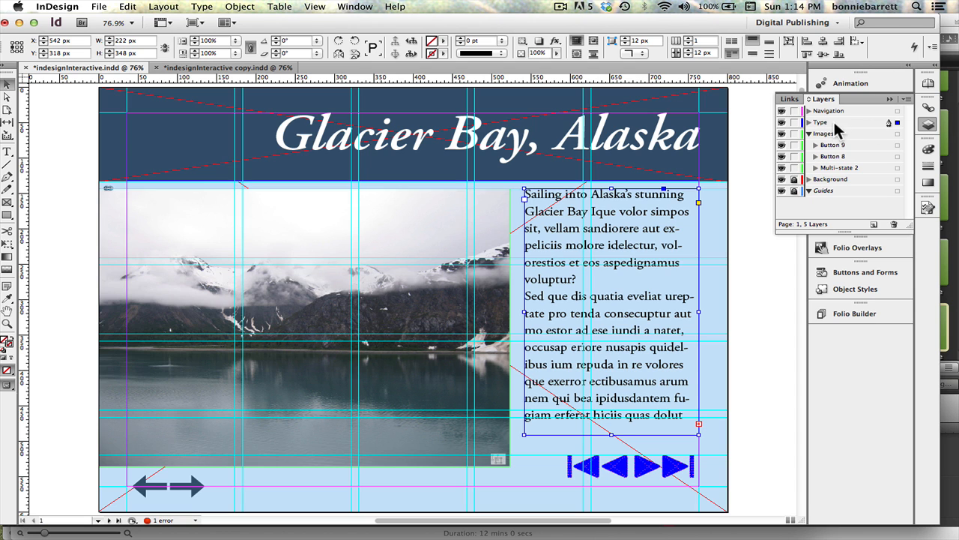
Check the Paste Remembers Layers option and save indesignInteractive.indd
click(906, 99)
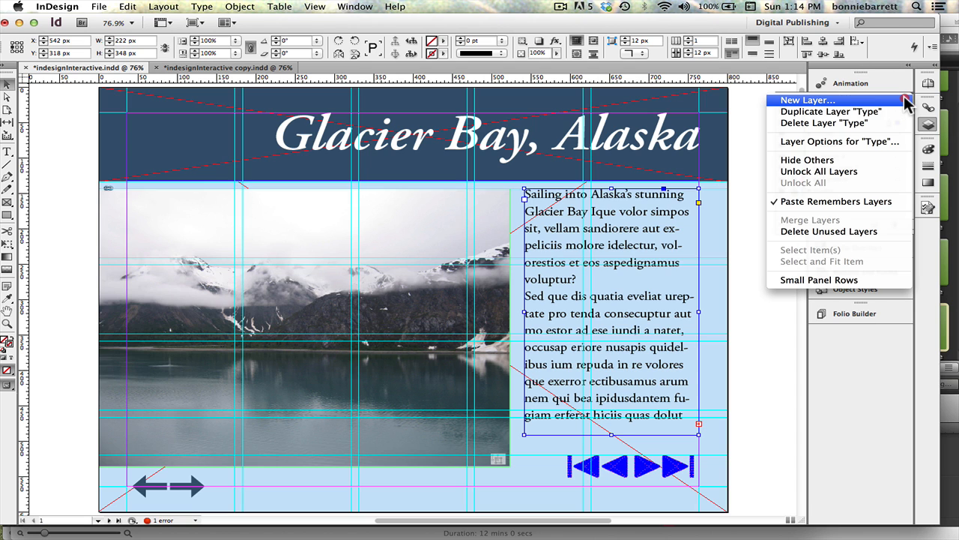
click(881, 188)
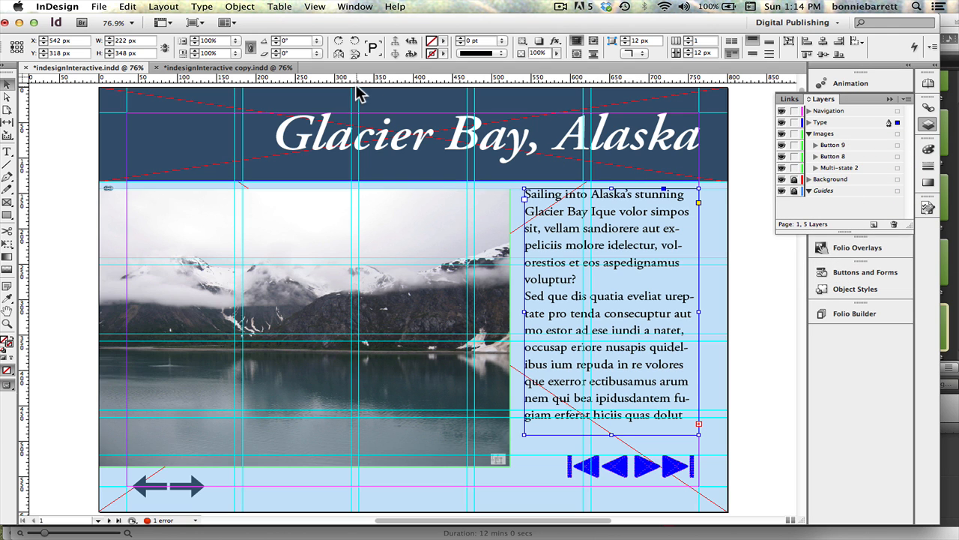
key(super+s)
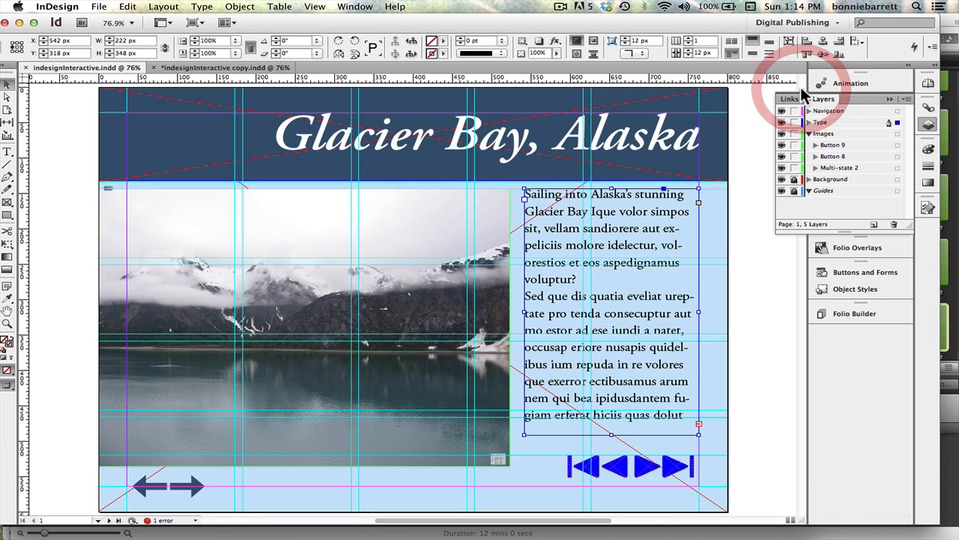
click(890, 99)
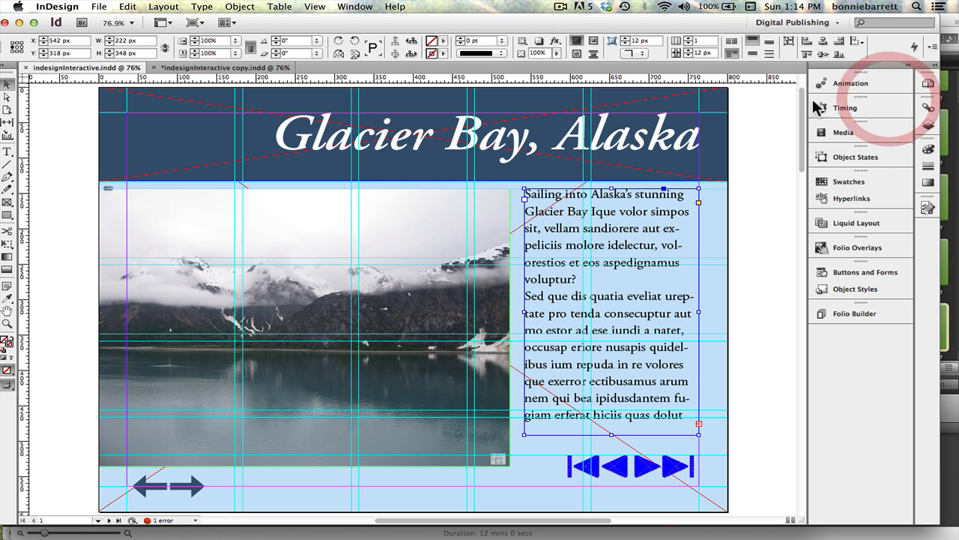
Show the Alaska Rail Travel page of indesignInteractive copy.indd in Preview screen mode and examine its White Pass Steam Train and Diesel Train buttons
mouse_move(800, 103)
mouse_down()
mouse_move(786, 175)
mouse_move(790, 114)
mouse_up()
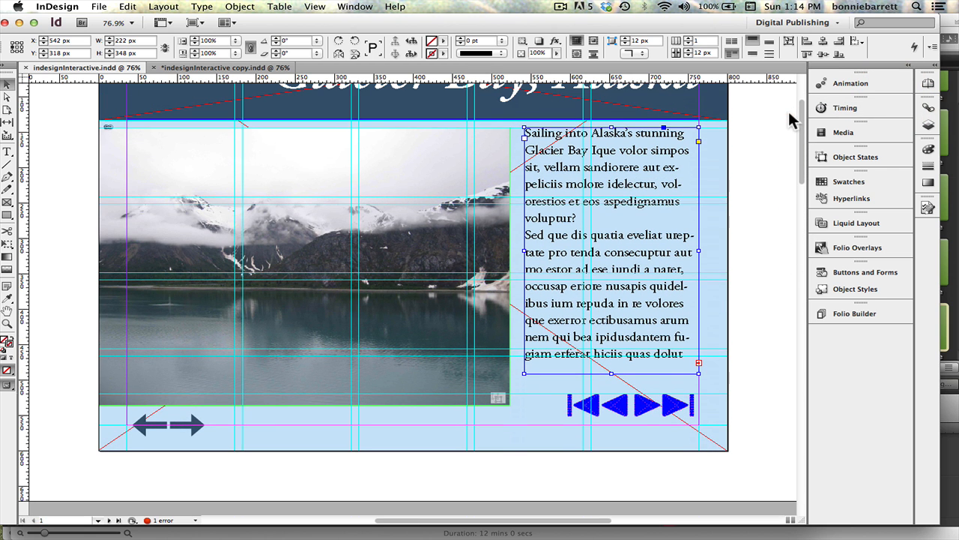
scroll(790, 115, down, 1)
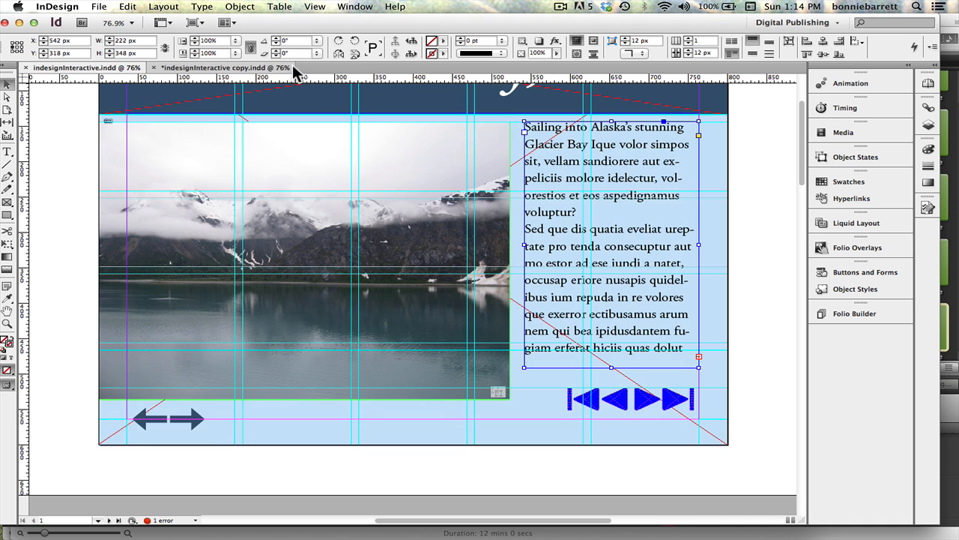
click(113, 68)
click(165, 67)
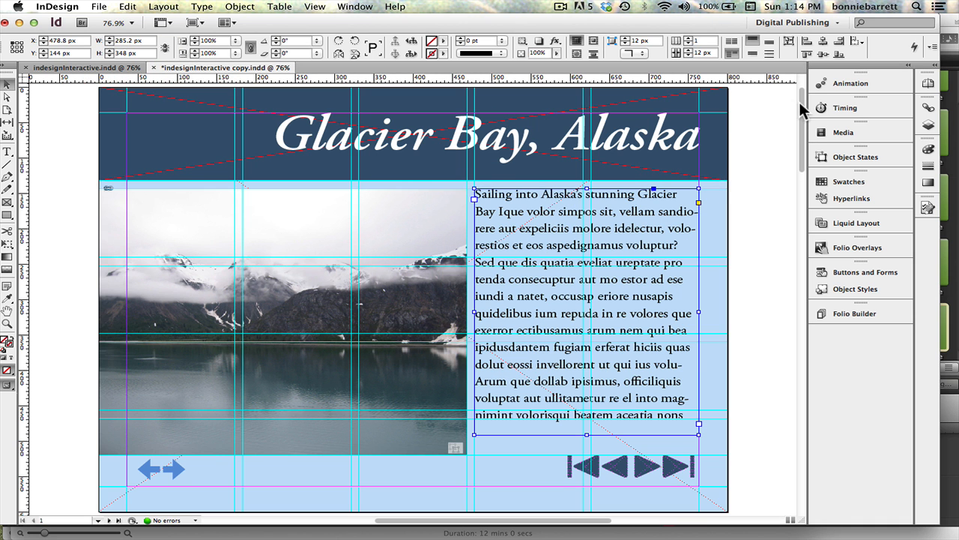
drag(800, 109, 779, 215)
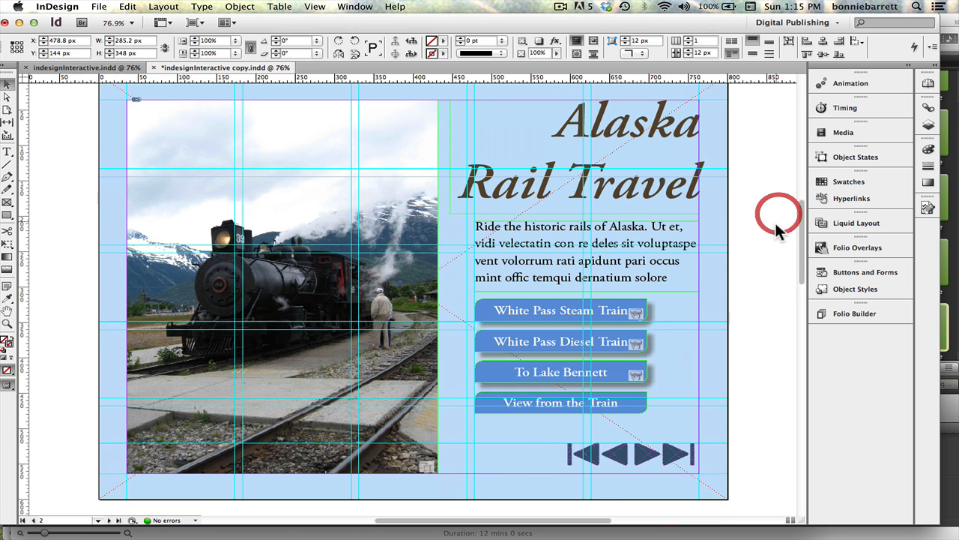
click(227, 24)
click(208, 41)
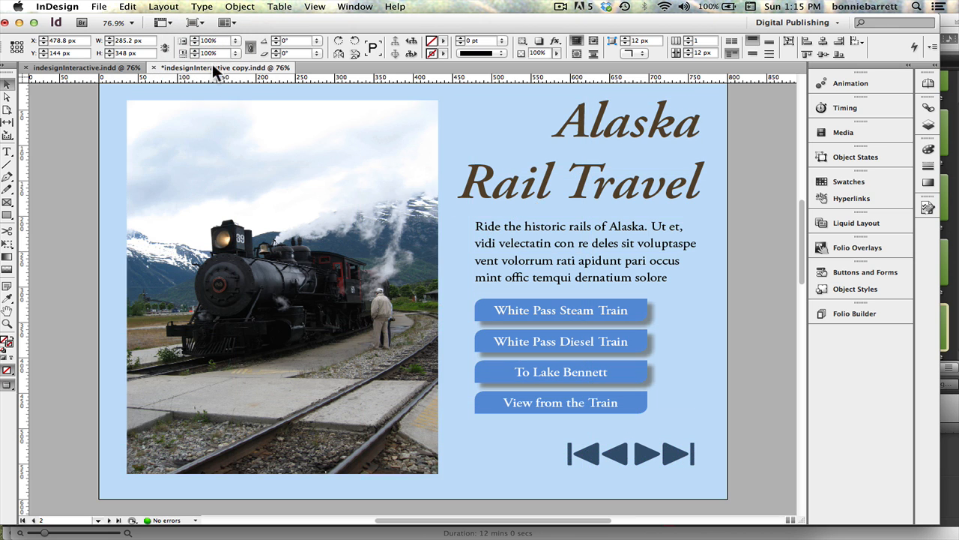
click(582, 310)
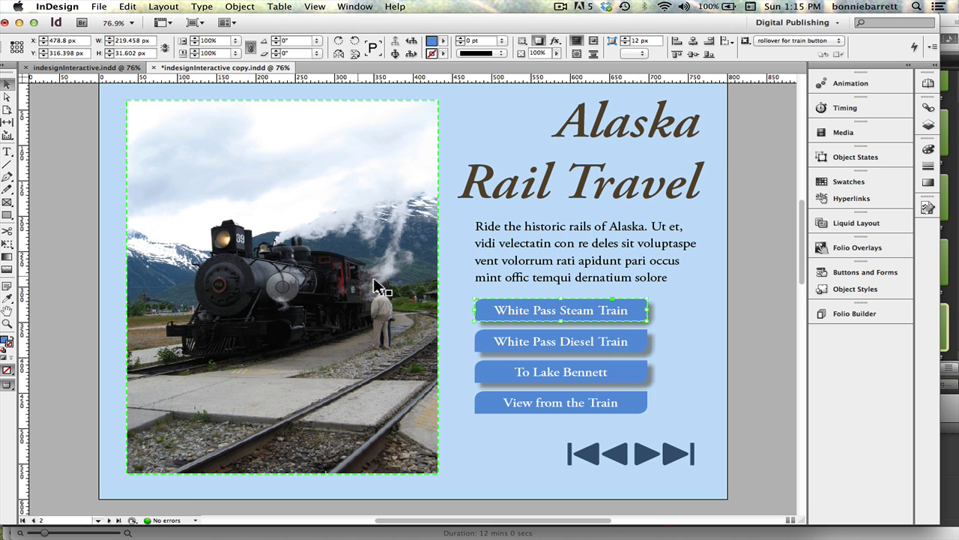
click(524, 341)
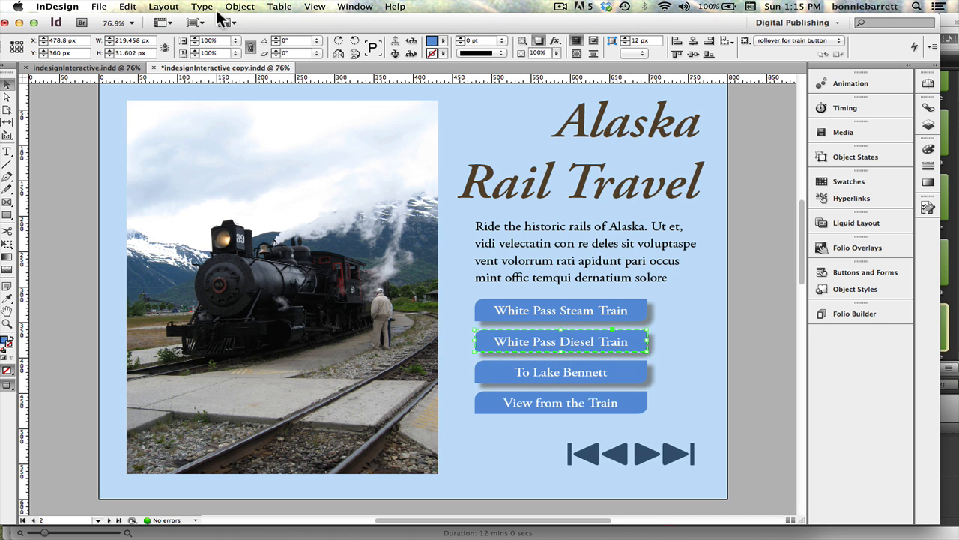
Test the steam train, diesel train and Lake Bennett buttons of the rail travel page in SWF Preview, and close the preview
click(355, 7)
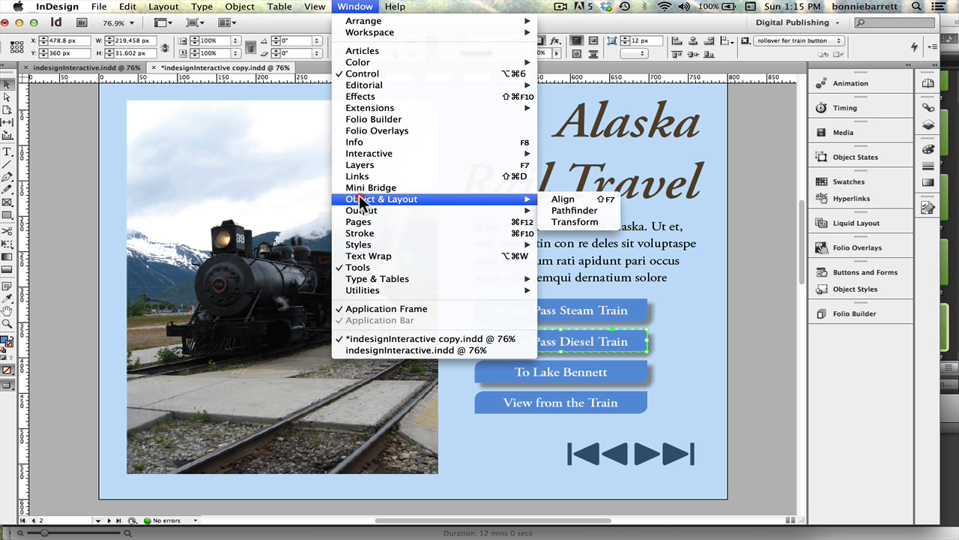
mouse_move(366, 153)
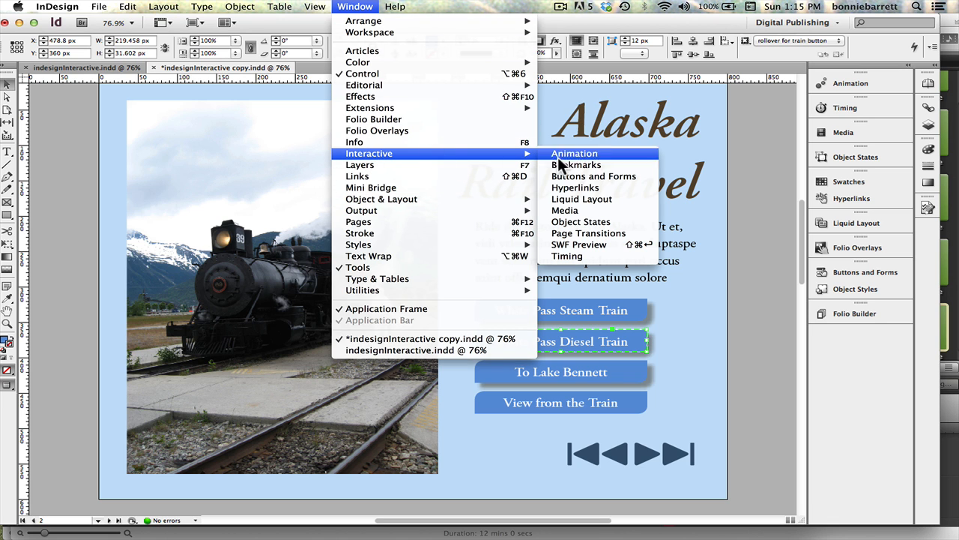
click(567, 247)
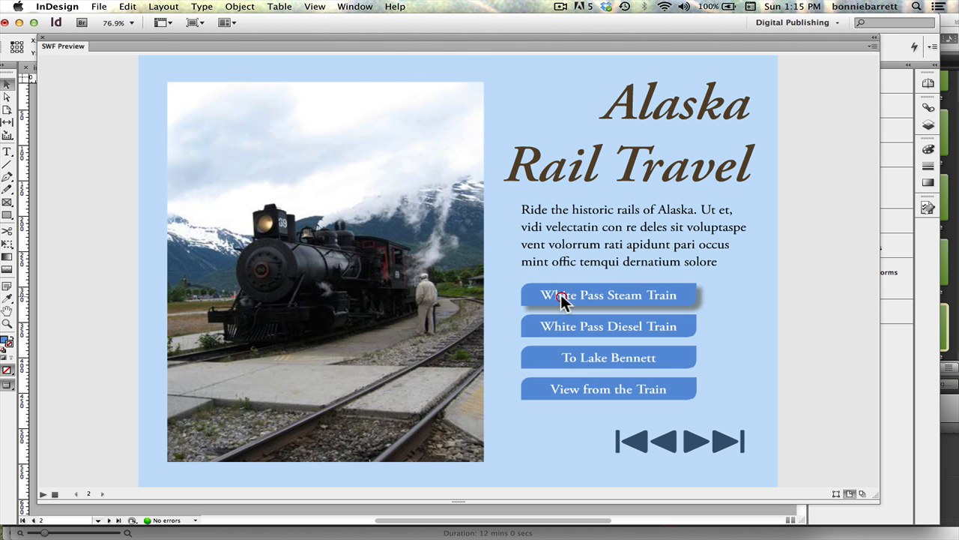
click(558, 322)
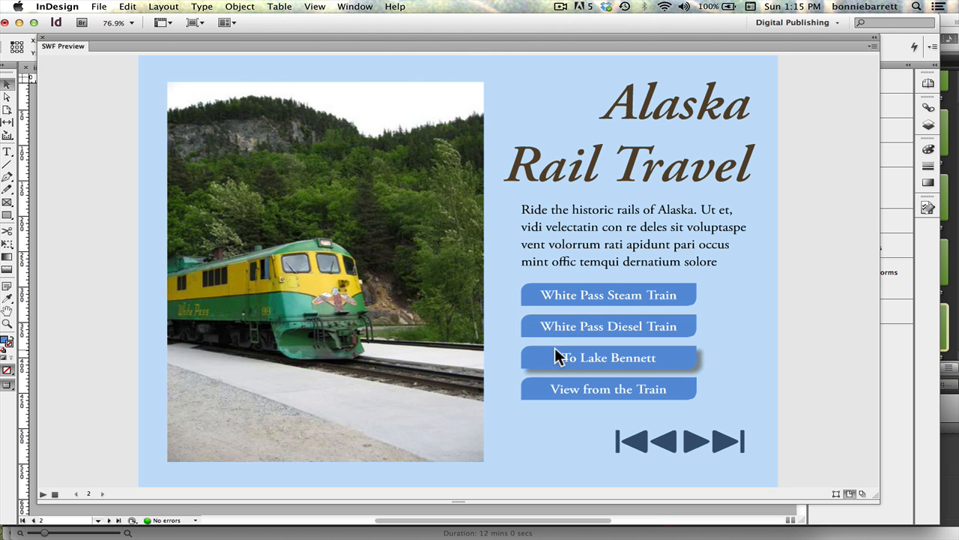
click(556, 353)
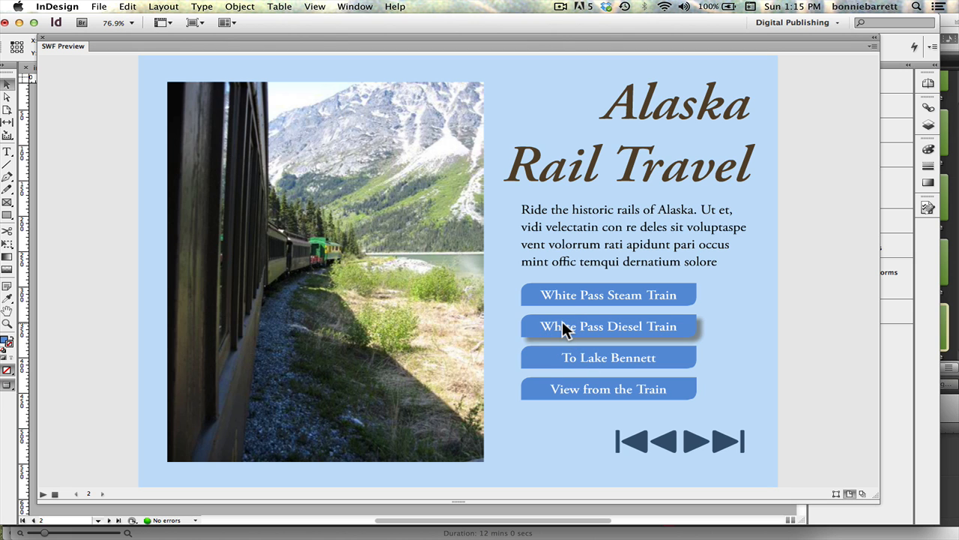
click(563, 327)
click(568, 298)
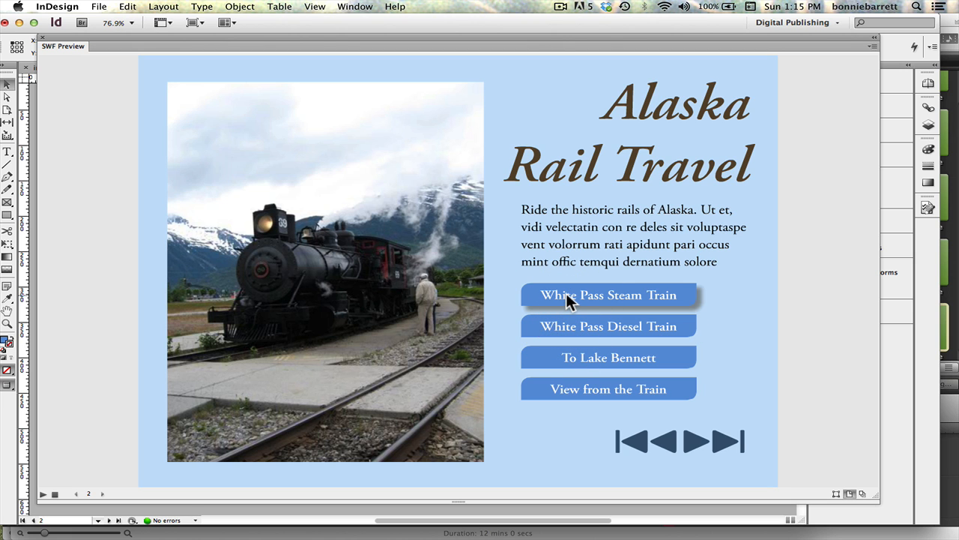
click(577, 362)
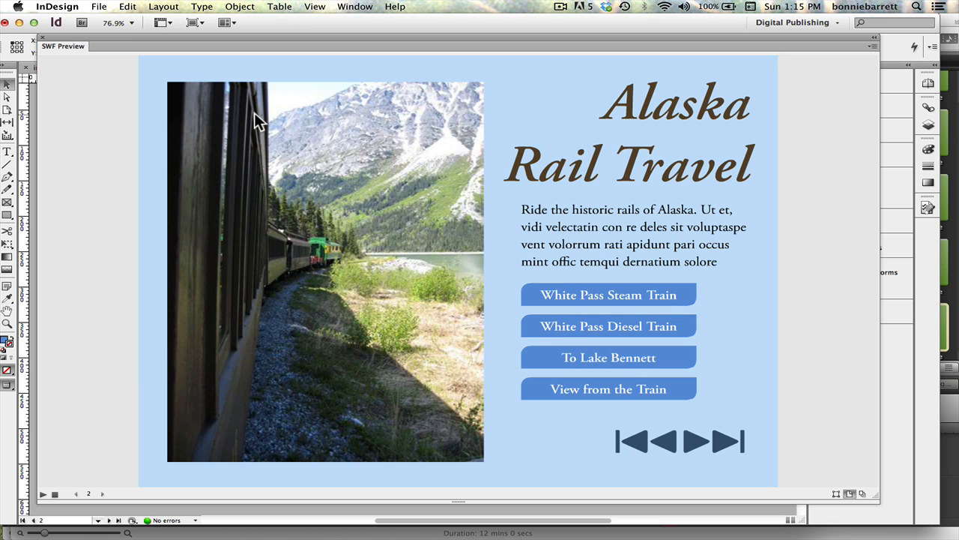
click(41, 35)
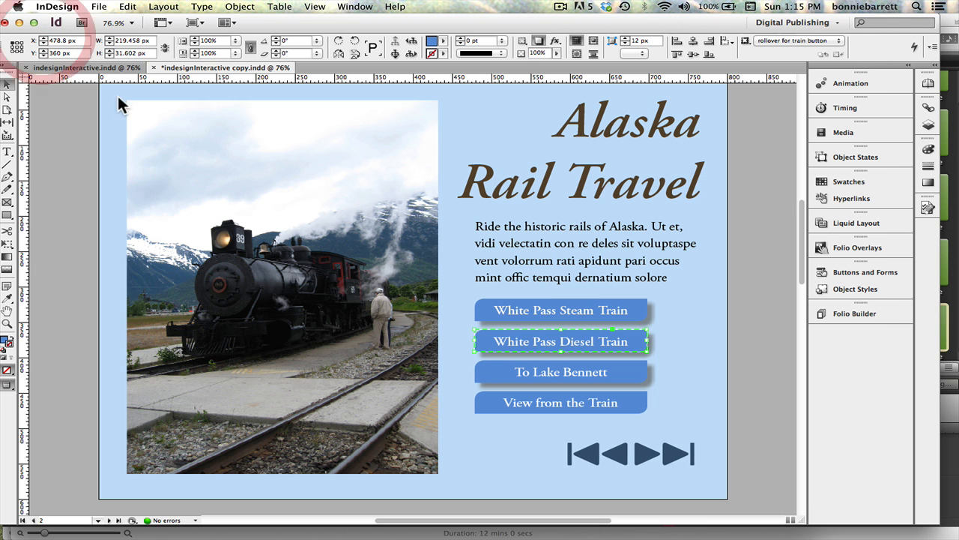
Convert the "View from the Train" frame on page 2 into a button named "view from train"
click(521, 405)
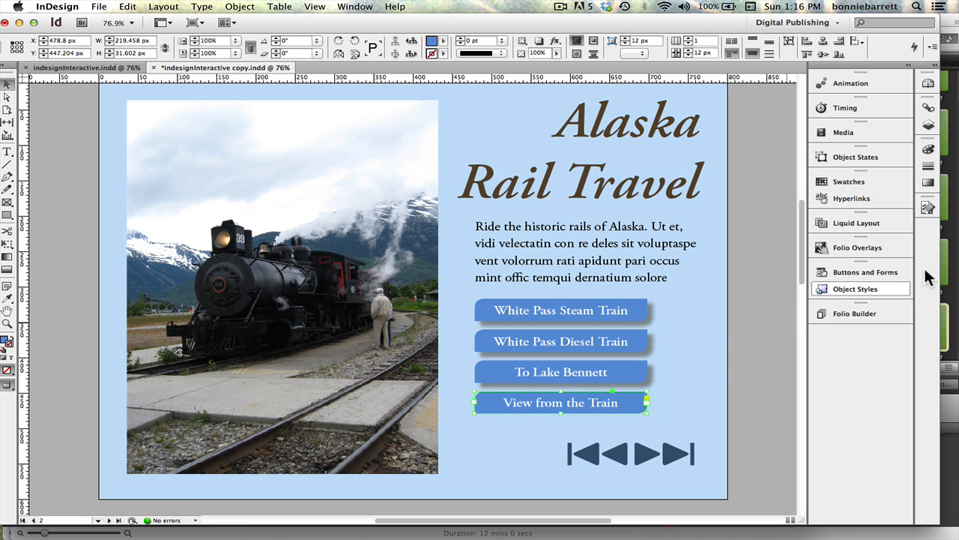
click(857, 273)
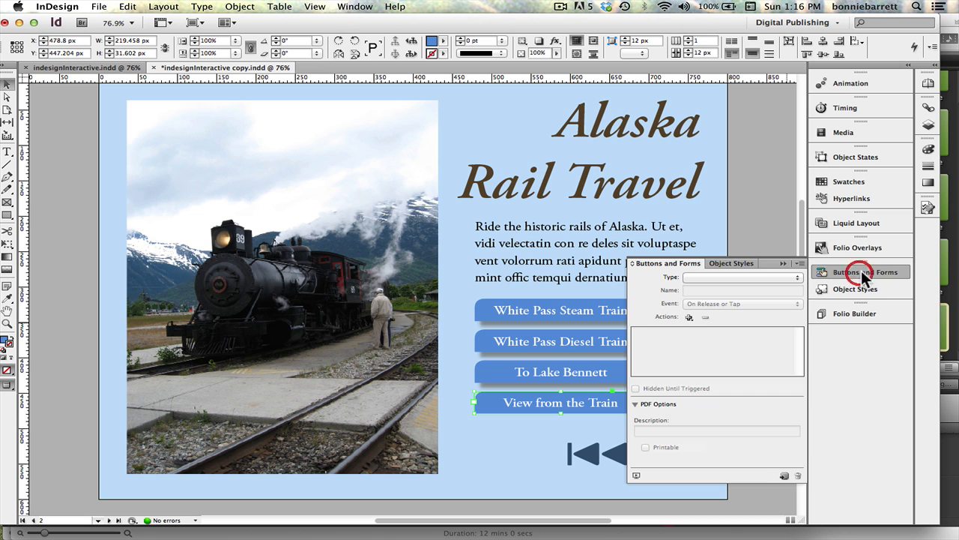
click(708, 276)
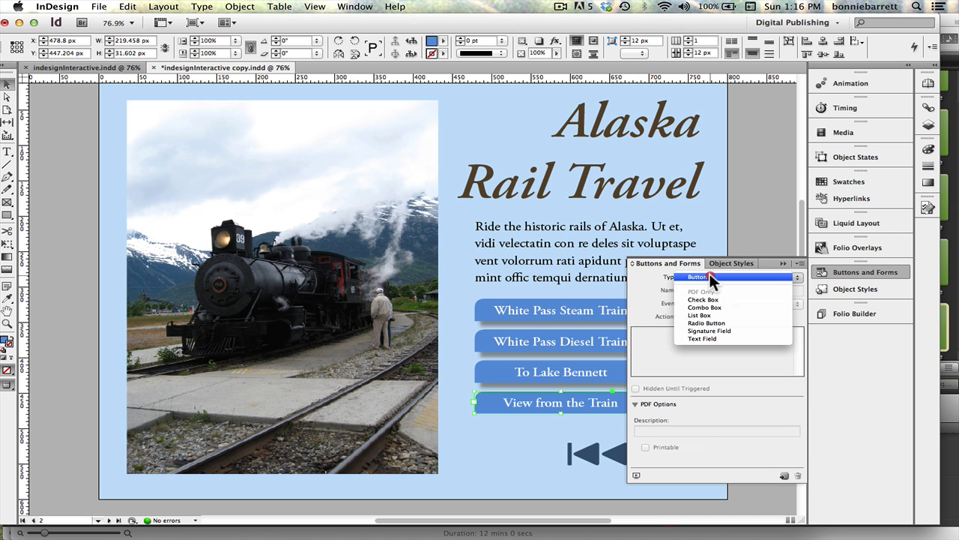
click(708, 276)
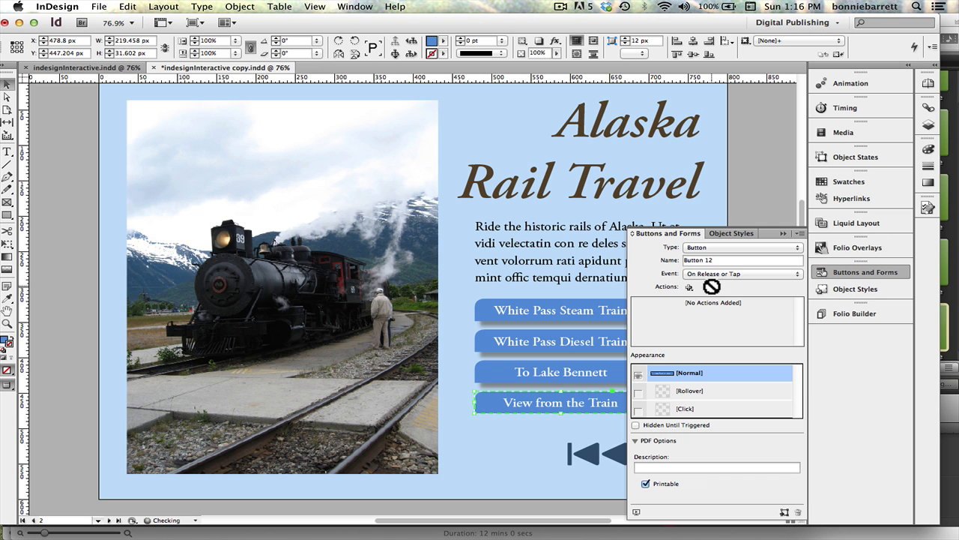
drag(714, 260, 658, 257)
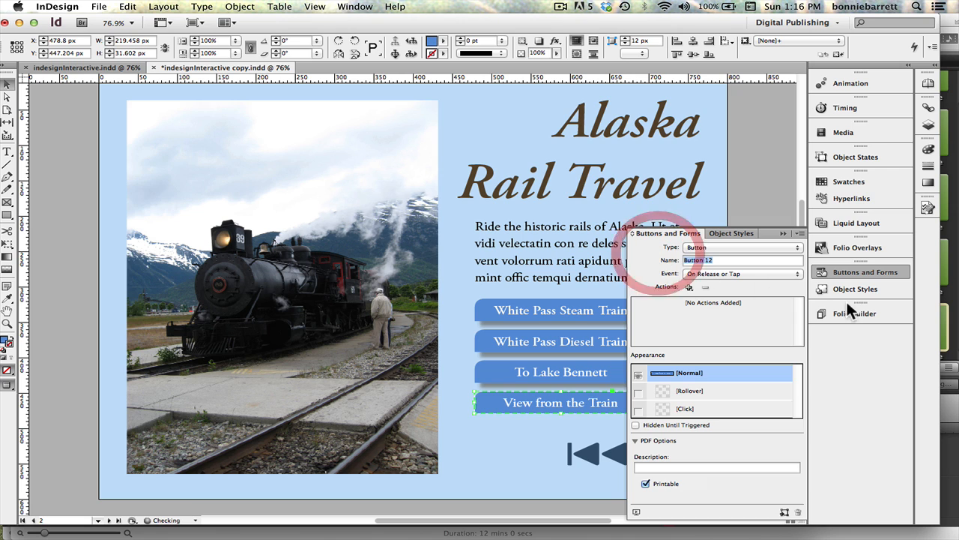
text(view f)
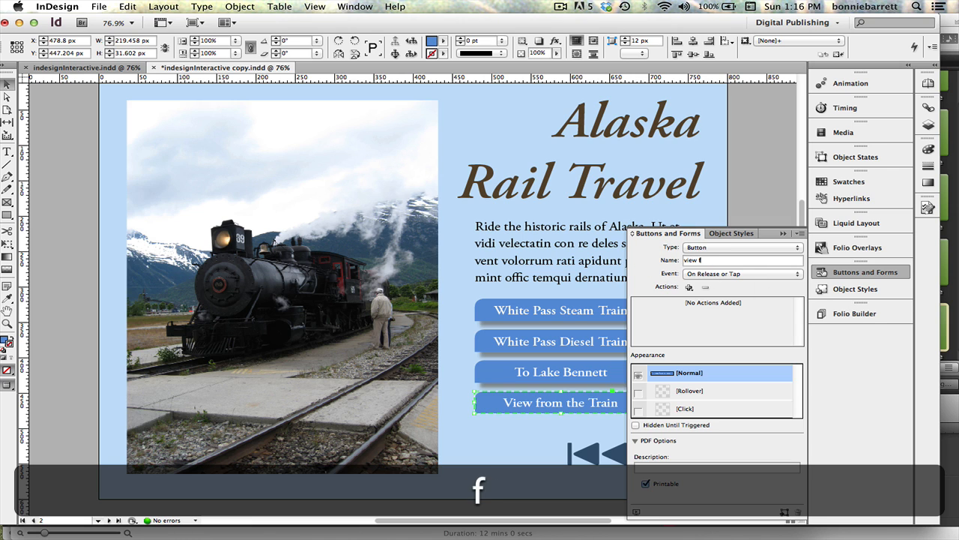
text(rom train)
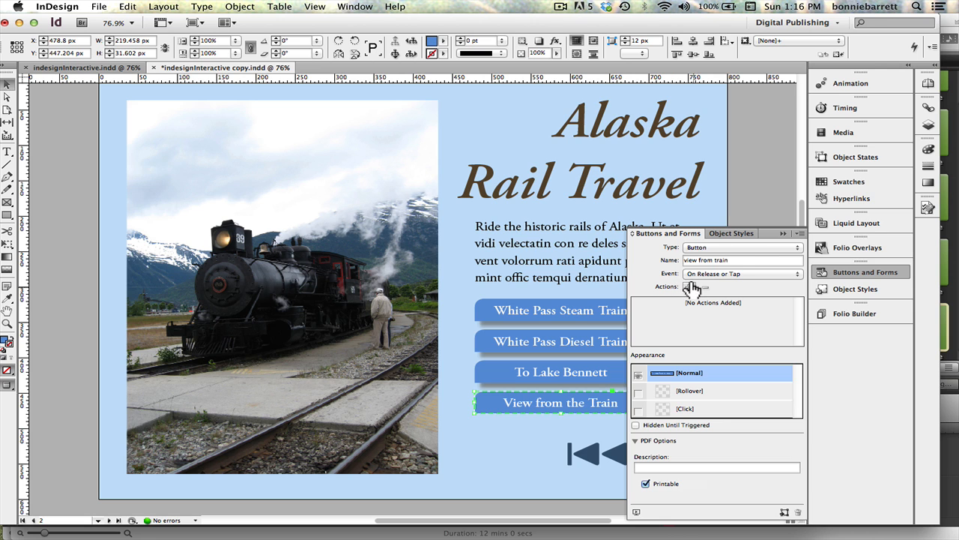
Add a Go To State action to the button, targeting the "View from the train" state of the Alaska Rail object
click(689, 287)
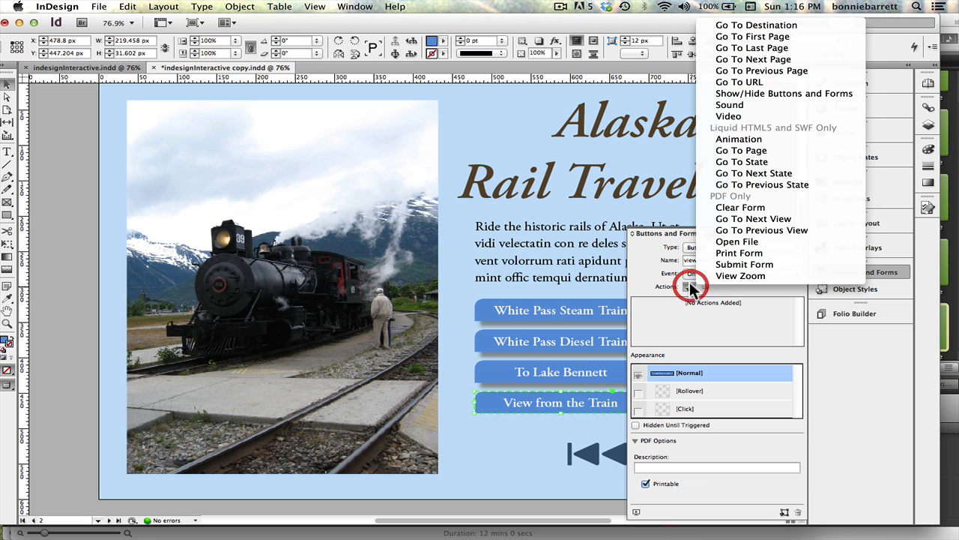
click(745, 161)
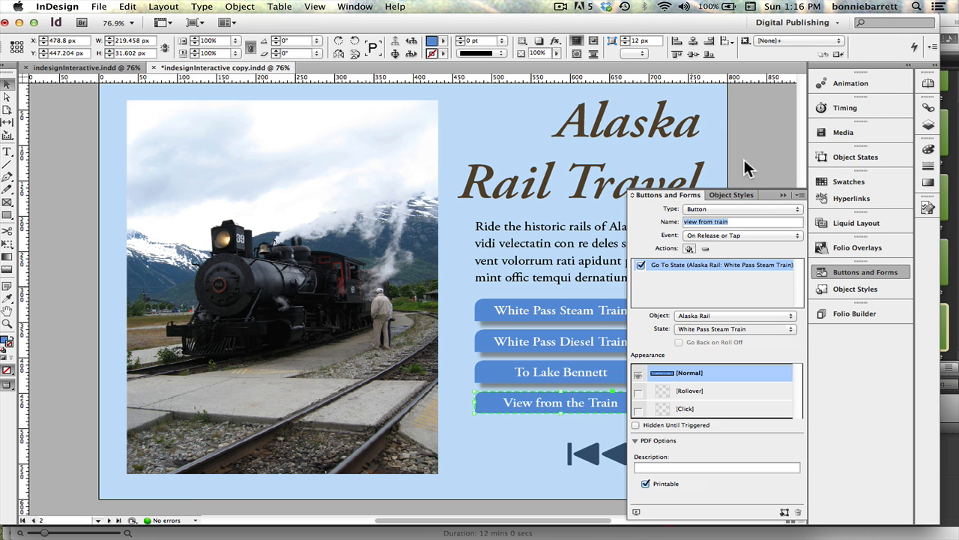
click(703, 315)
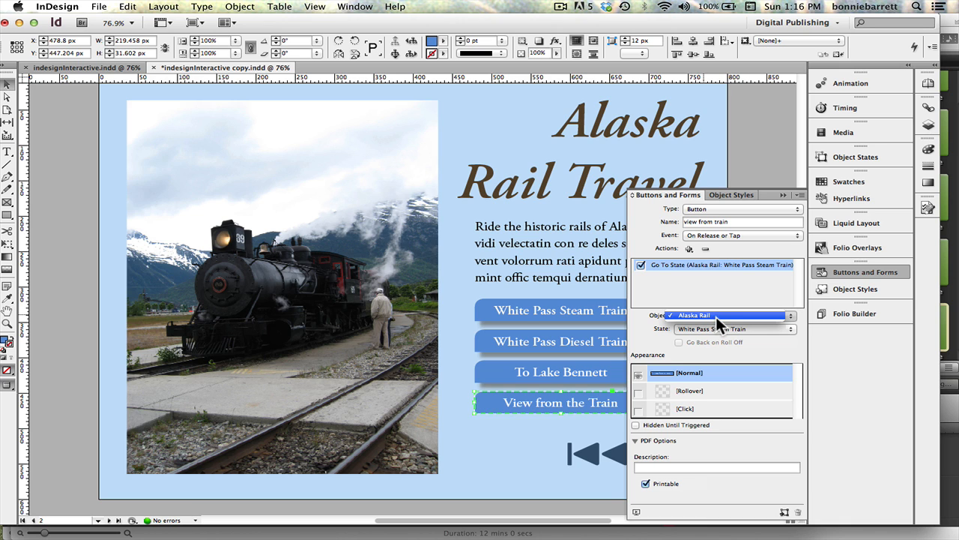
click(715, 316)
click(732, 329)
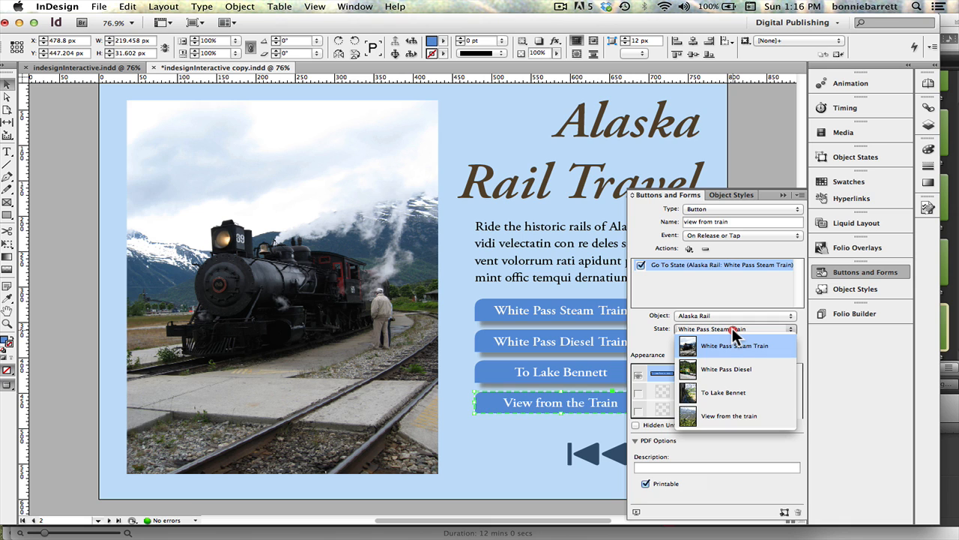
click(744, 415)
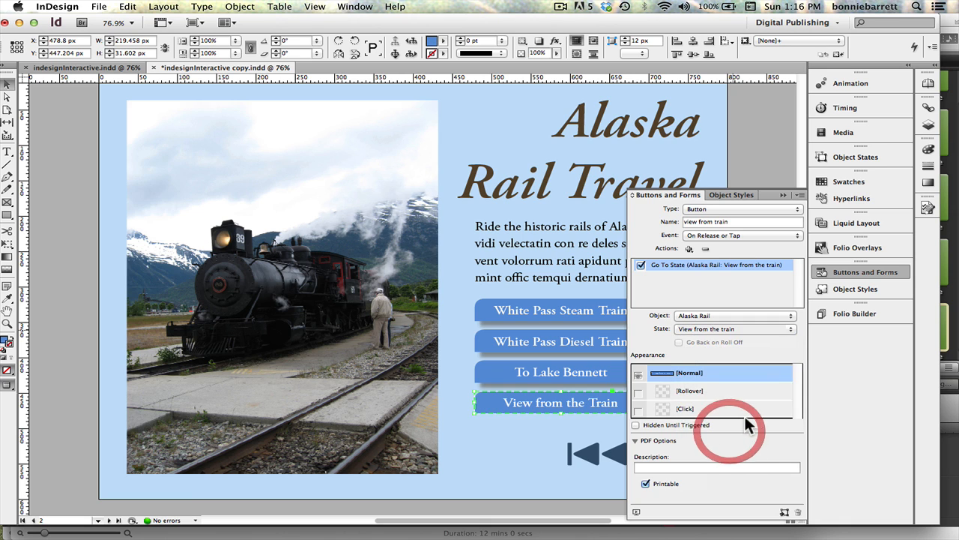
click(765, 327)
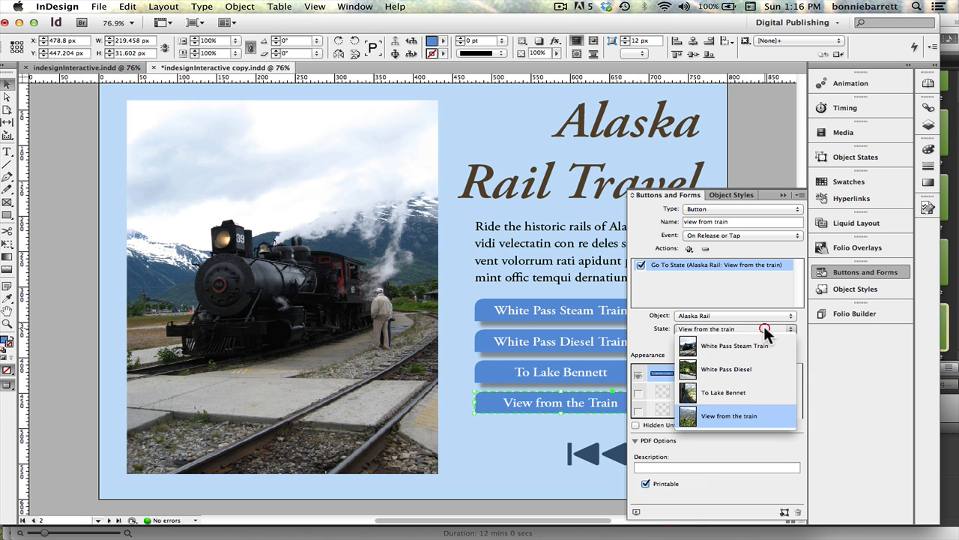
click(744, 417)
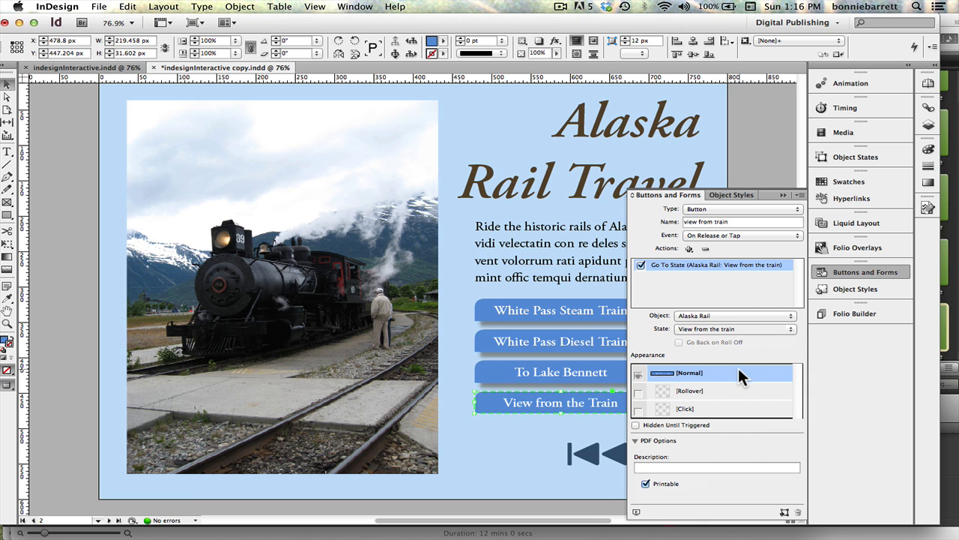
Add a Rollover appearance using the "rollover for train button" object style, and return the button to its Normal appearance
click(721, 389)
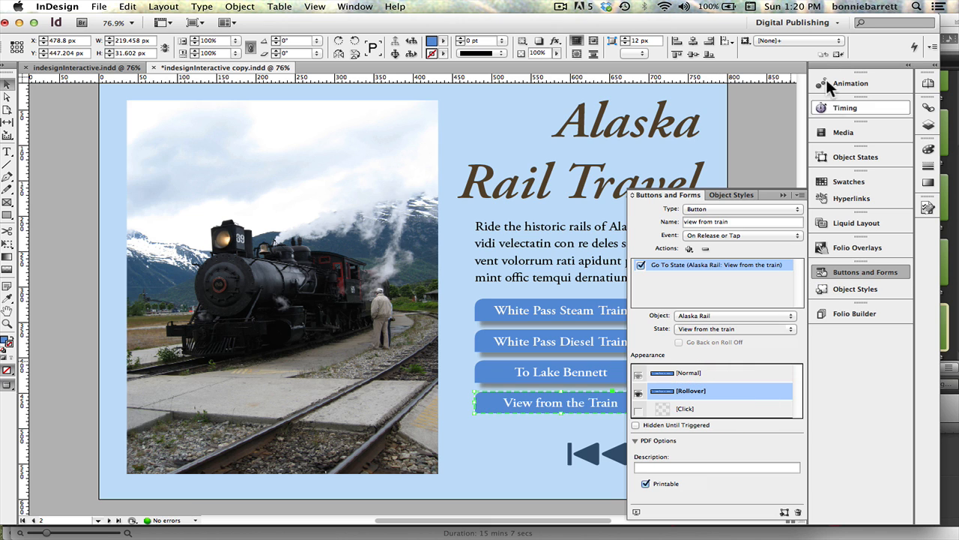
click(806, 42)
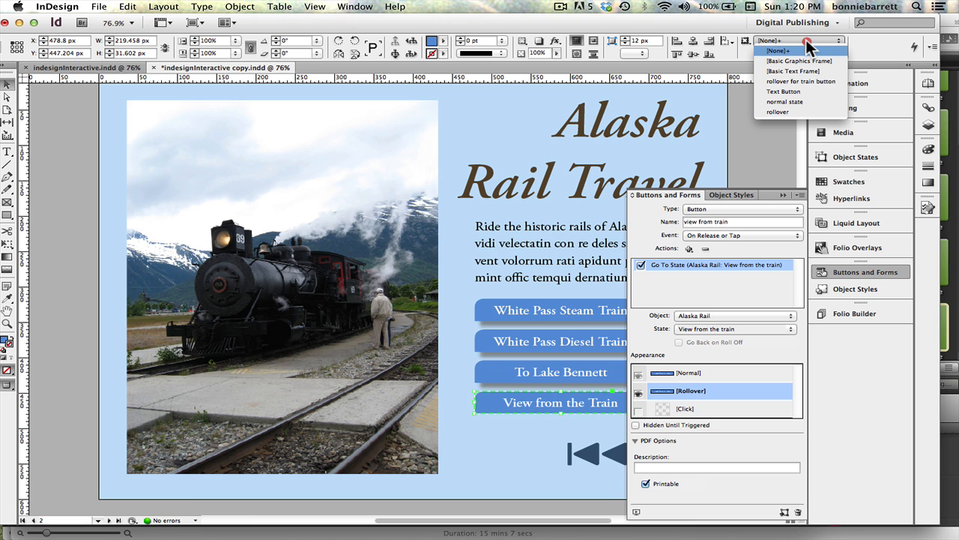
click(808, 81)
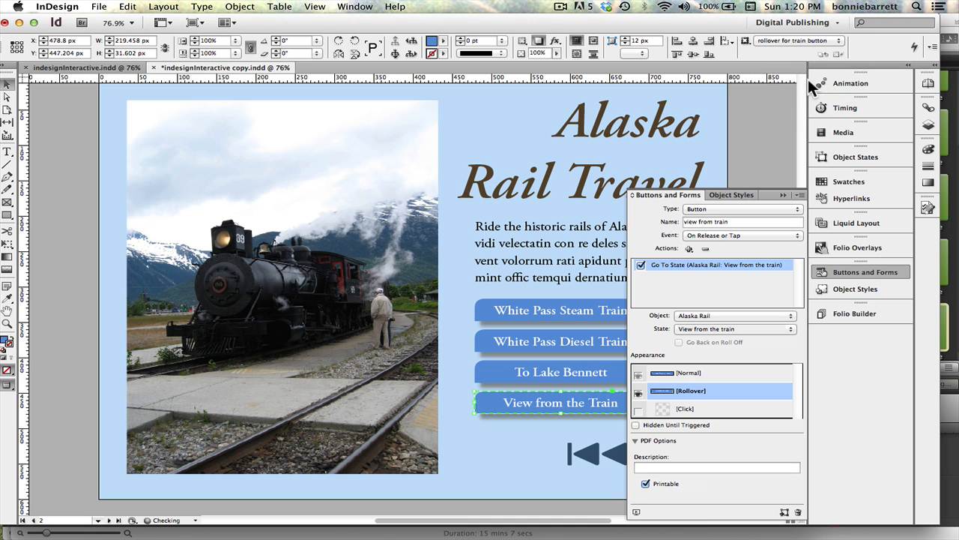
click(708, 372)
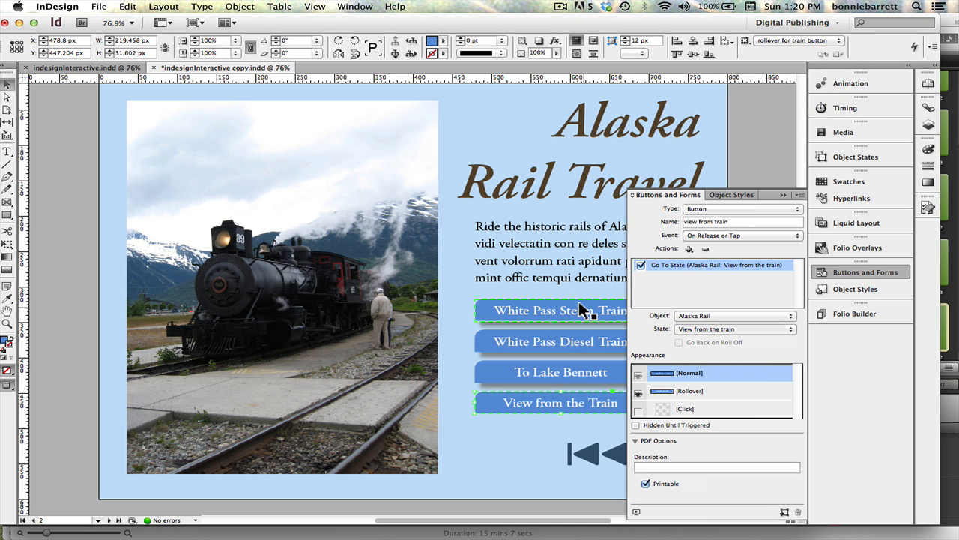
Preview the rail travel page as SWF and test all four train photo buttons
click(637, 511)
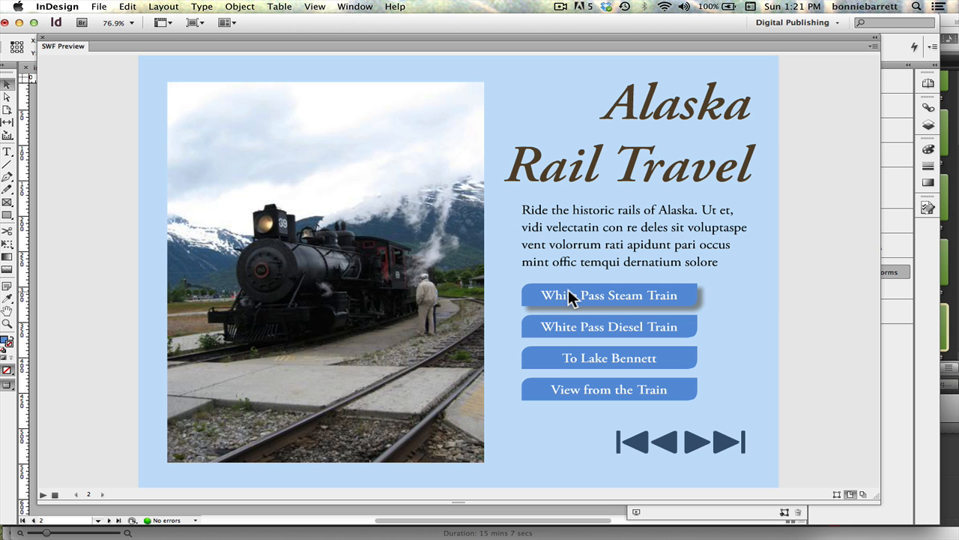
click(568, 298)
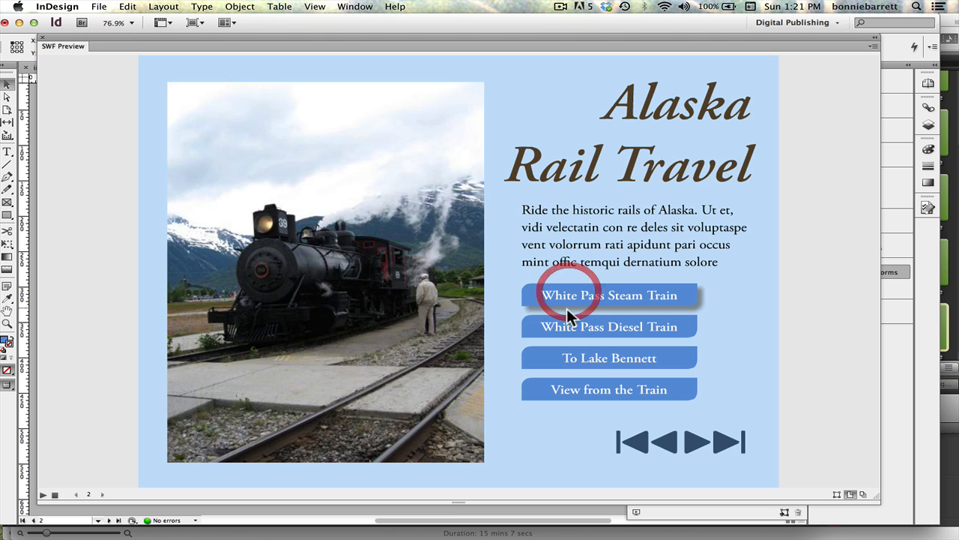
click(574, 326)
click(578, 358)
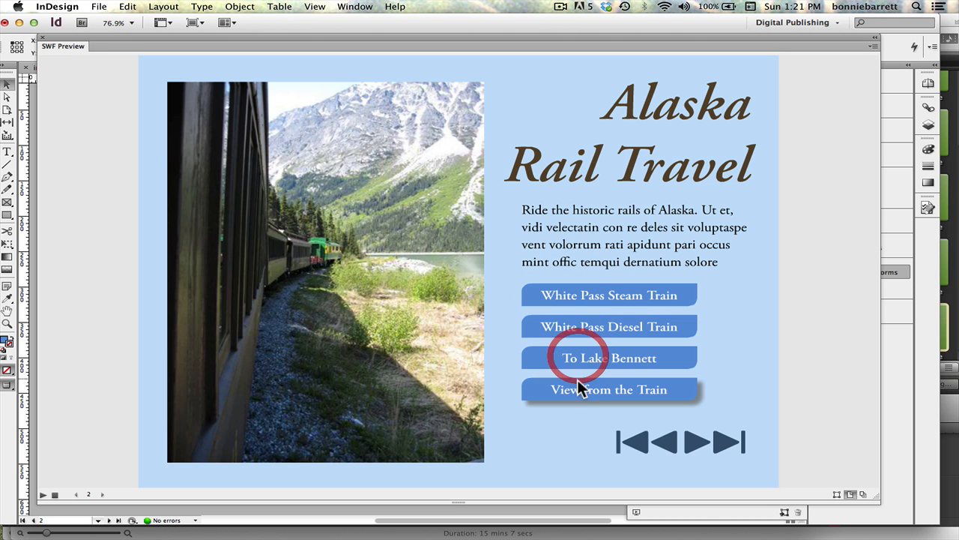
click(581, 390)
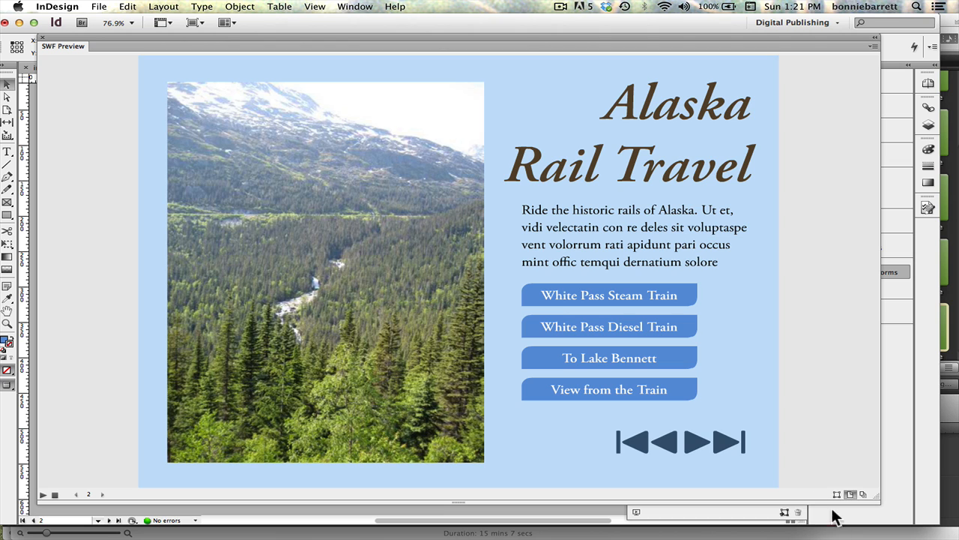
Switch the SWF preview to the whole document, replay it and test the page navigation arrows
click(864, 494)
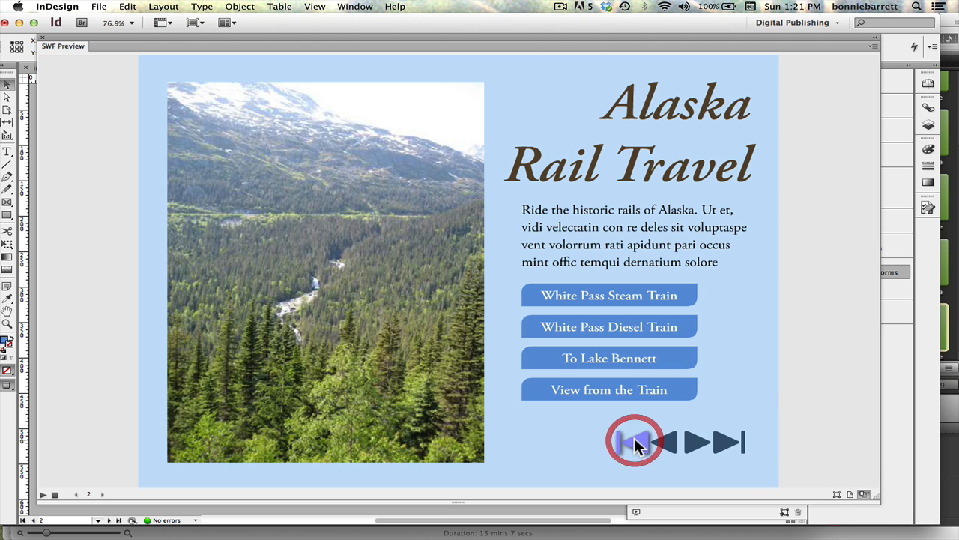
click(670, 444)
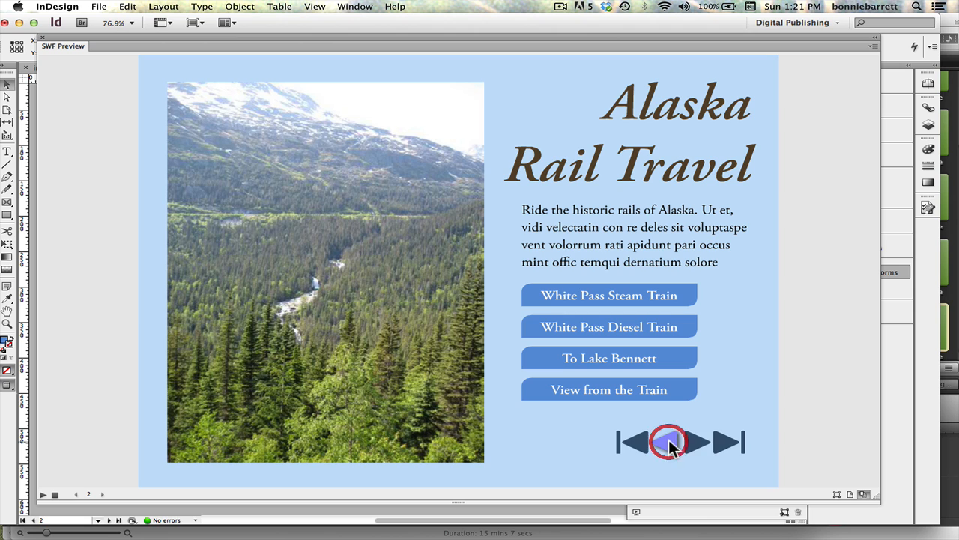
click(725, 444)
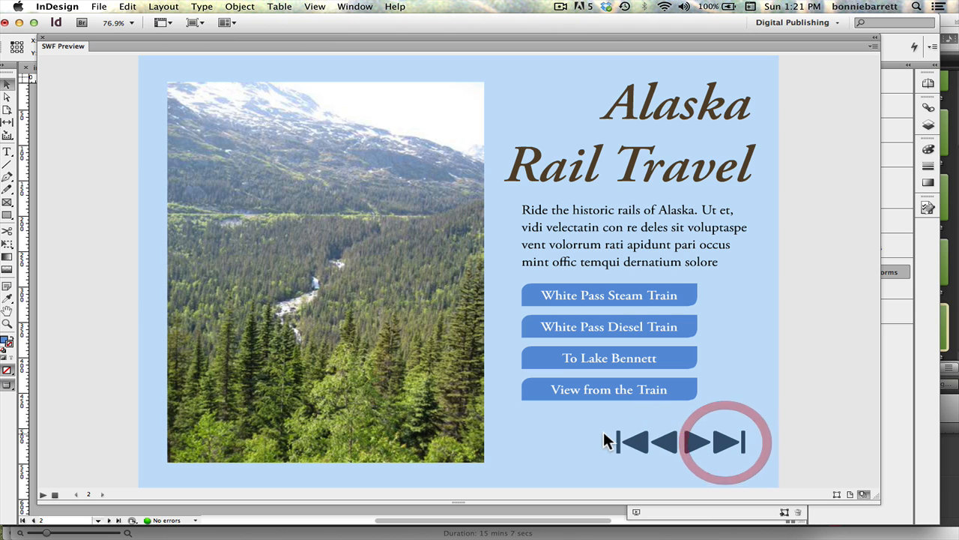
click(44, 496)
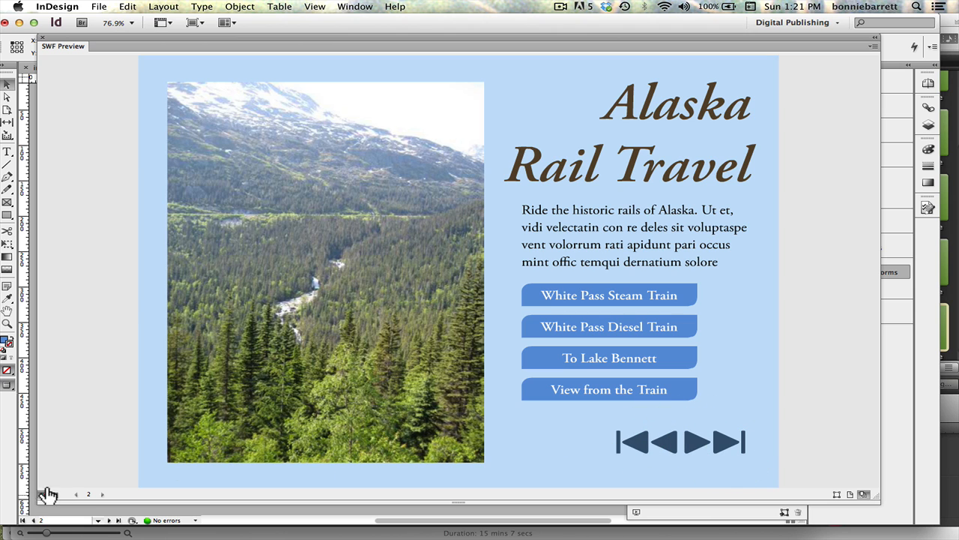
click(723, 443)
click(693, 442)
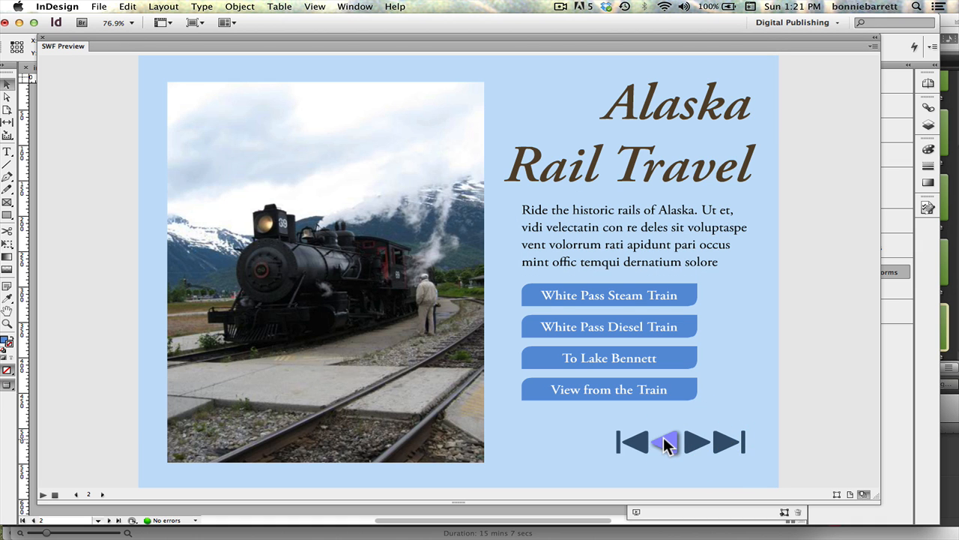
Test the previous-page arrow on the rail travel page in the SWF preview
click(666, 443)
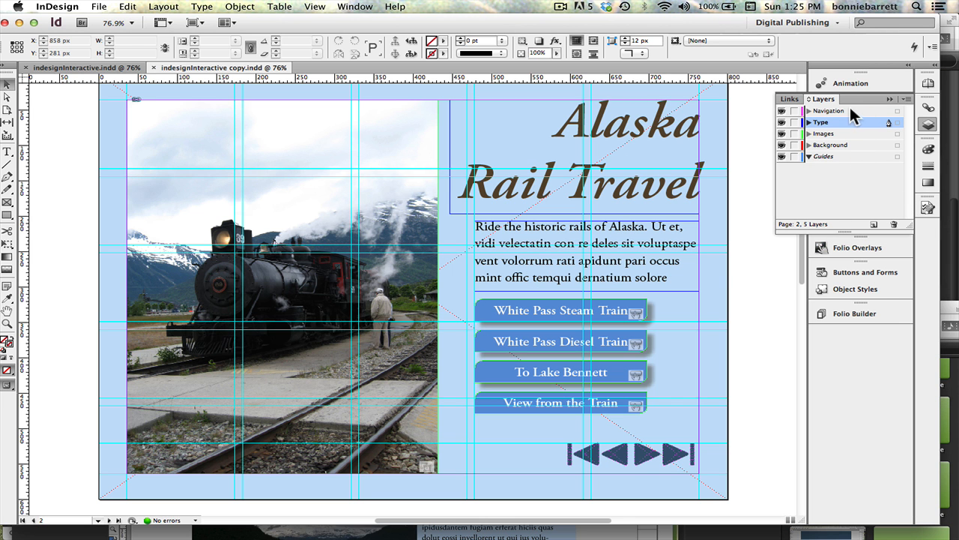
Hide the Guides layer on the rail travel page
click(781, 156)
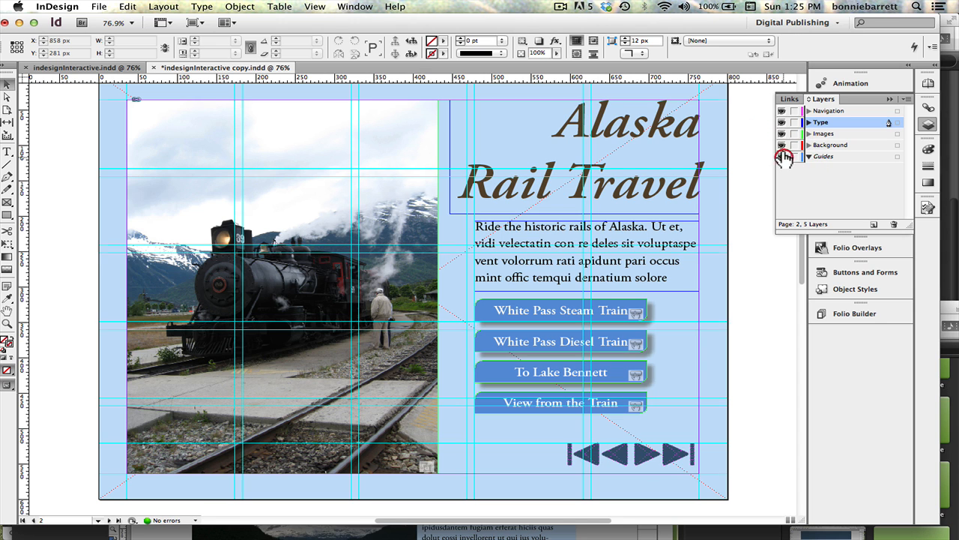
click(782, 156)
Hide and show again the Background, Images, Type and Navigation layers one at a time to examine what each contains
click(781, 145)
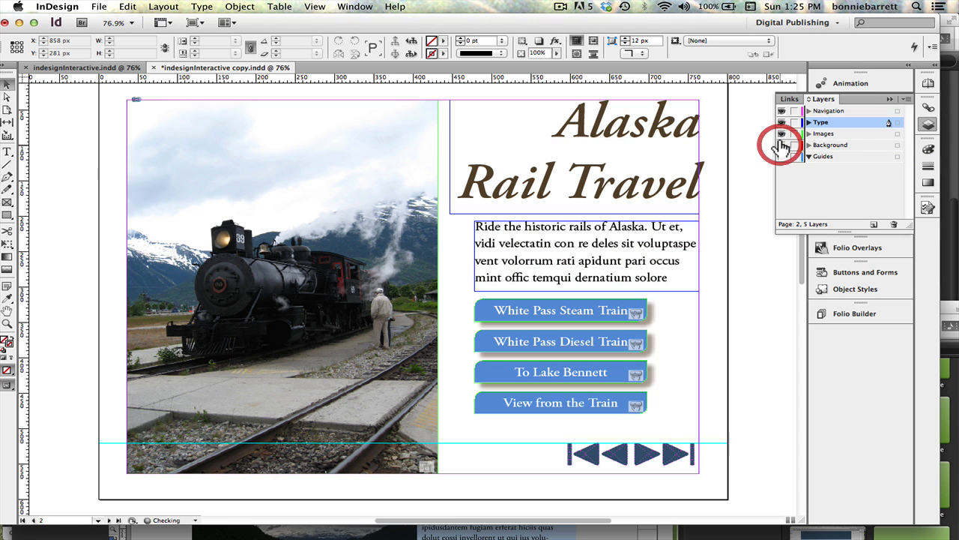
click(781, 145)
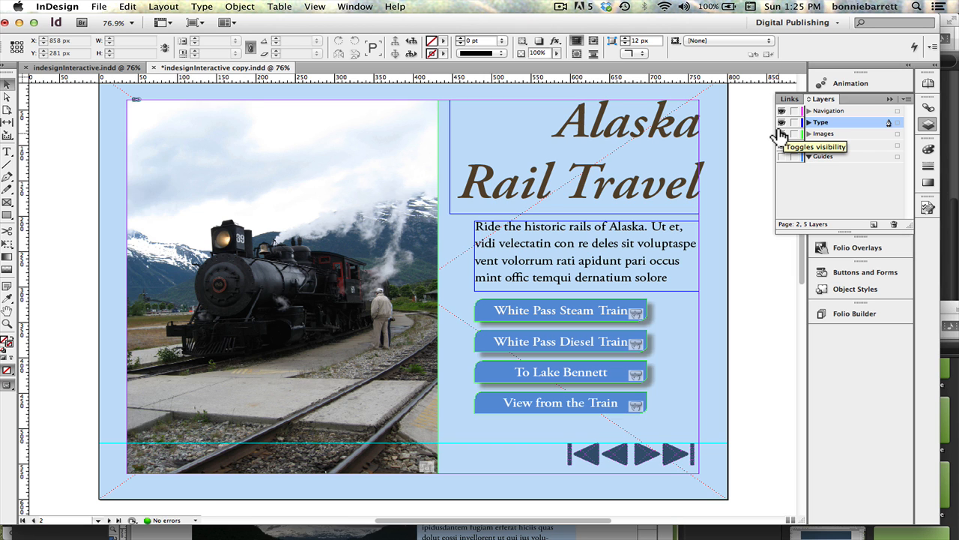
click(782, 134)
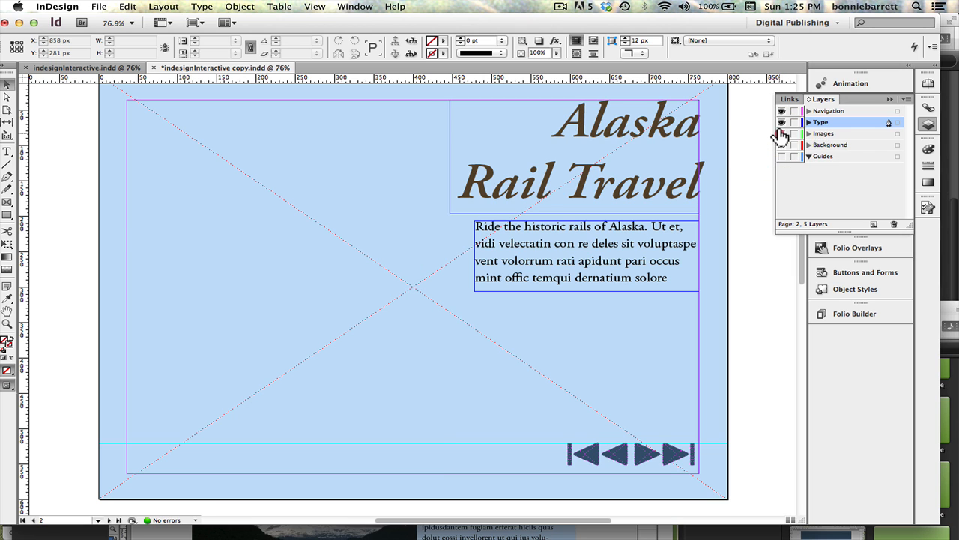
click(781, 133)
click(781, 122)
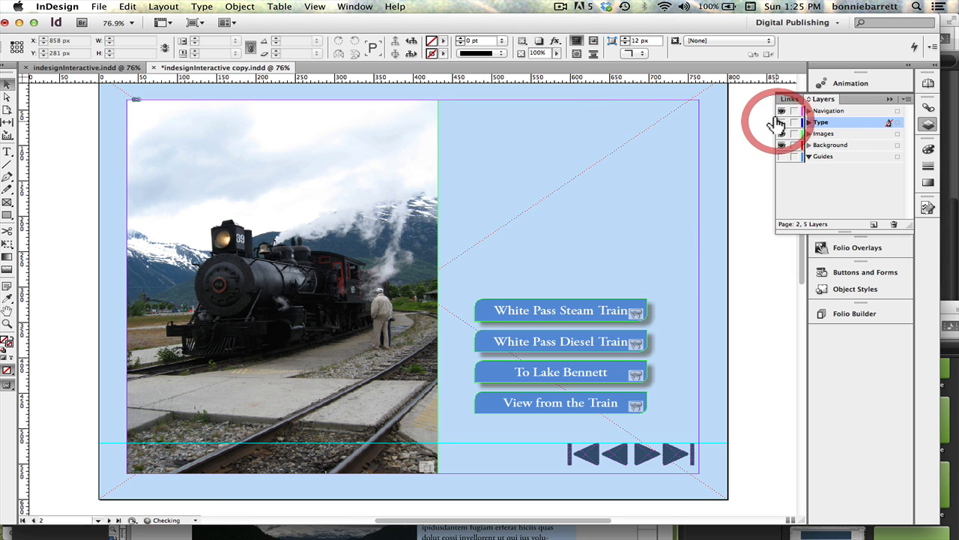
click(781, 122)
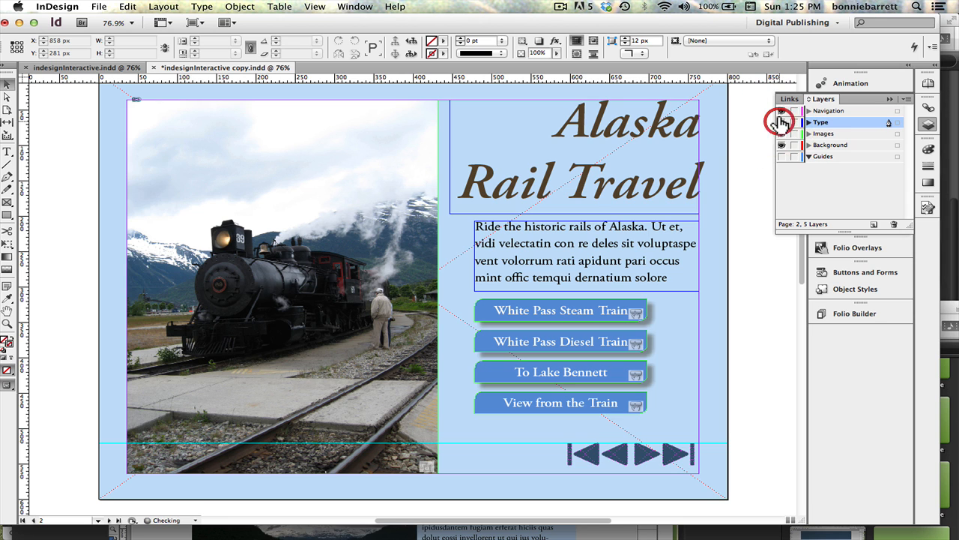
click(782, 111)
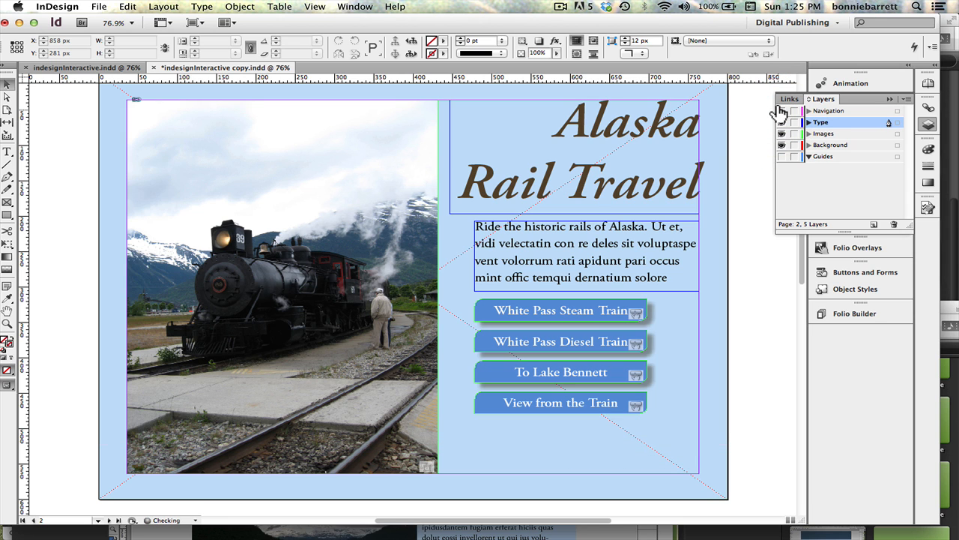
click(782, 111)
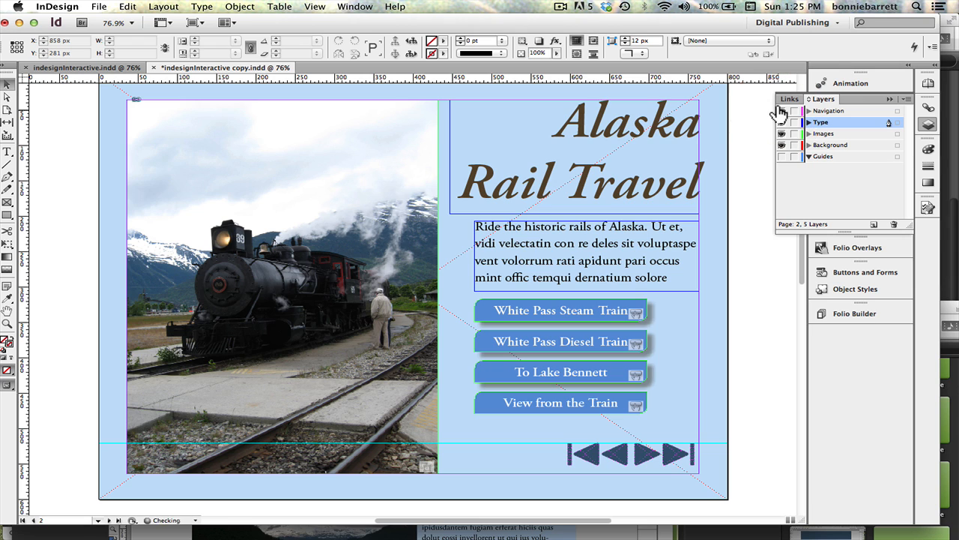